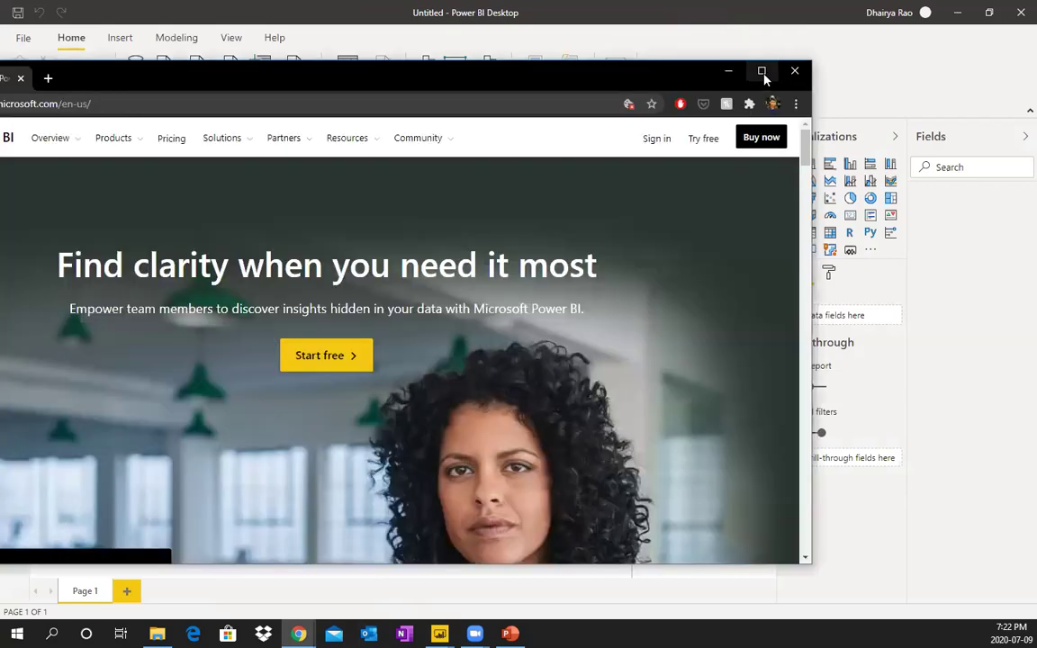
# - Maximize the browser window and examine the Power BI website's free trial page, including the Pro and Premium options
pyautogui.click(761, 69)
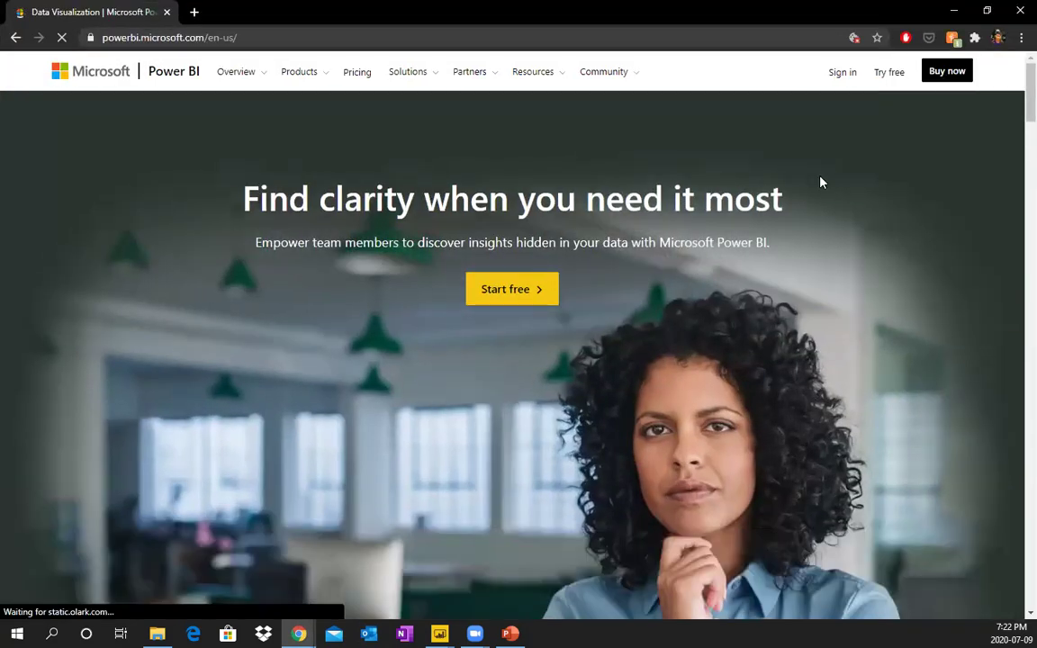
pyautogui.click(888, 80)
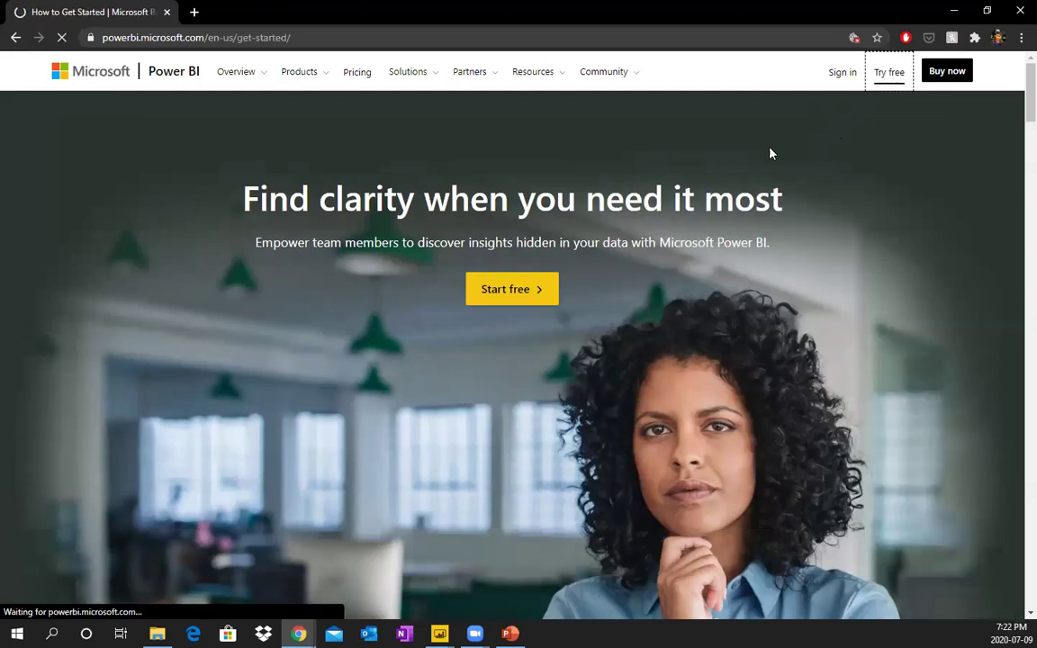
pyautogui.scroll(-7, 720, 180)
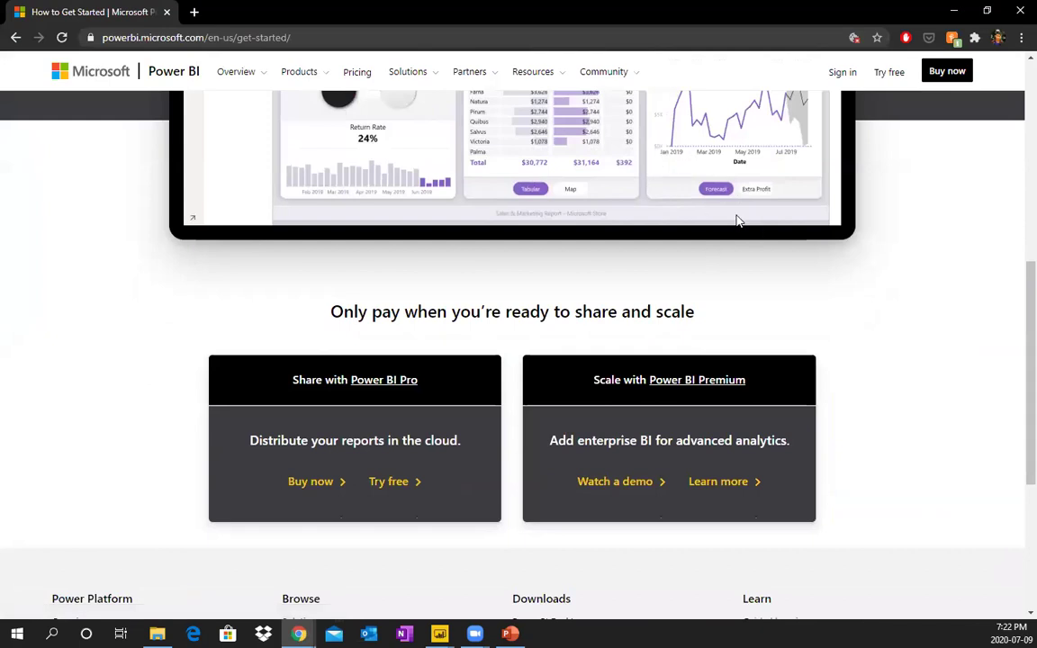
pyautogui.scroll(3, 736, 220)
pyautogui.scroll(-4, 691, 208)
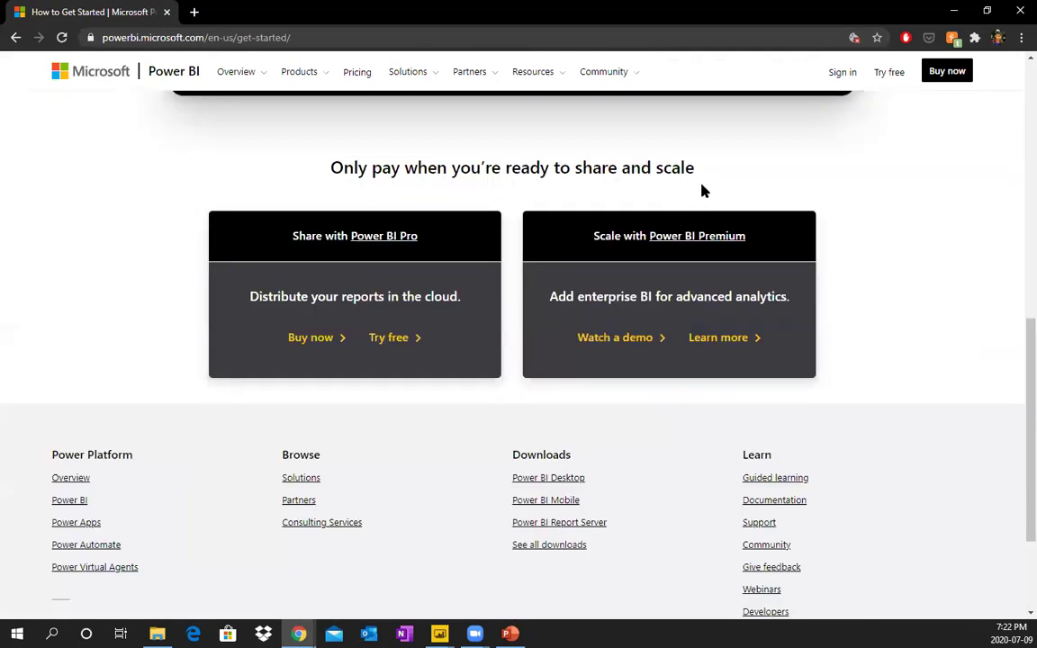
pyautogui.scroll(4, 657, 167)
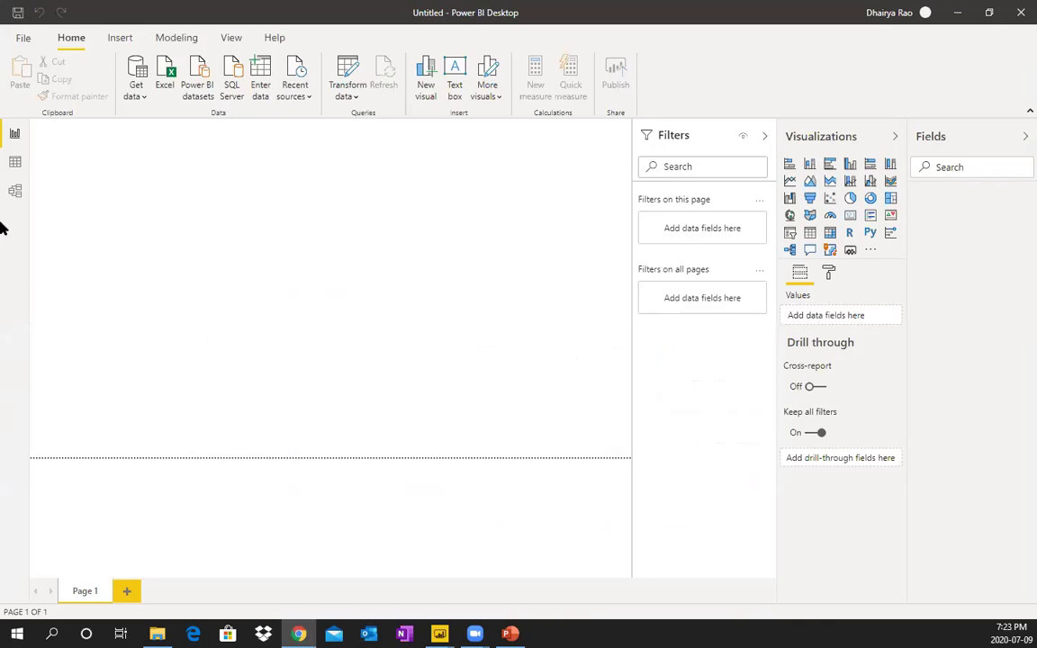
# - Switch to Power BI Desktop, open the full list of data source connectors and look through its file and database entries
pyautogui.click(138, 99)
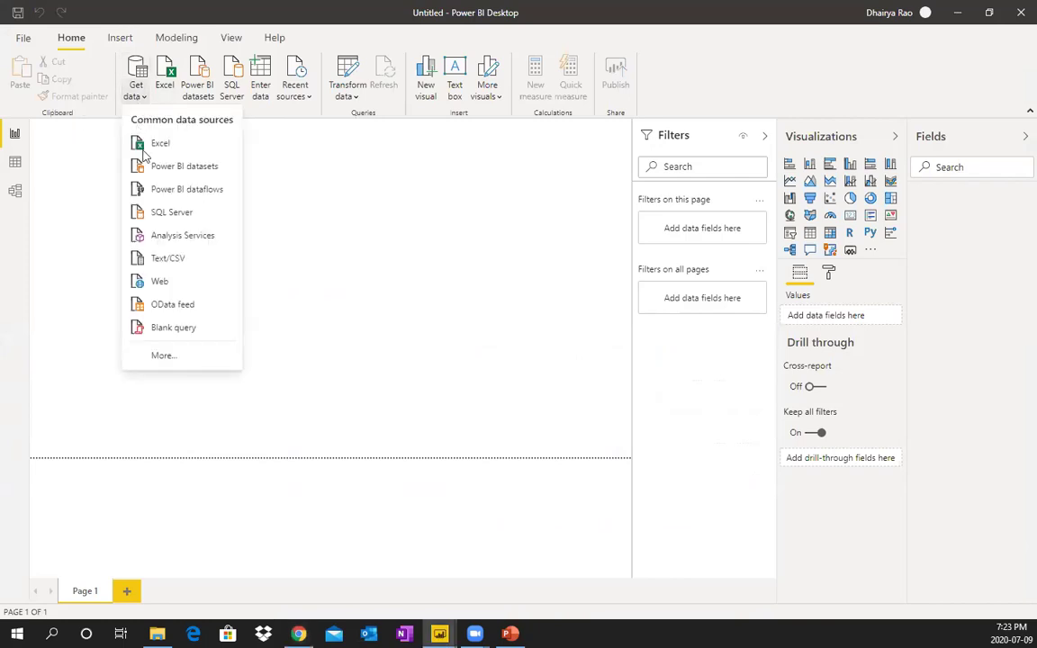
pyautogui.click(159, 356)
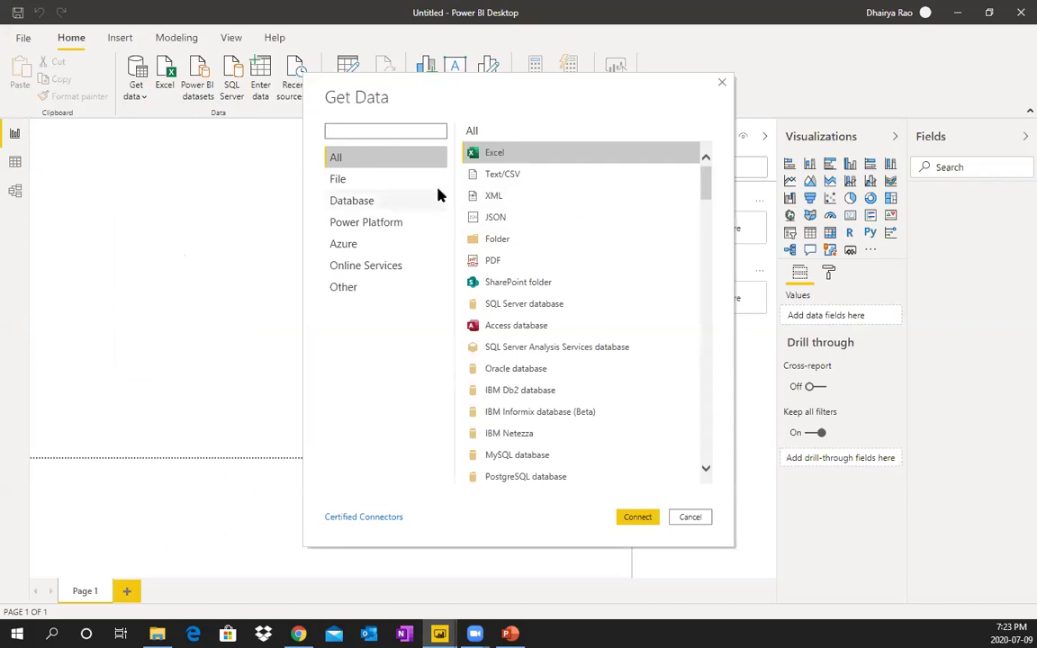
pyautogui.click(707, 183)
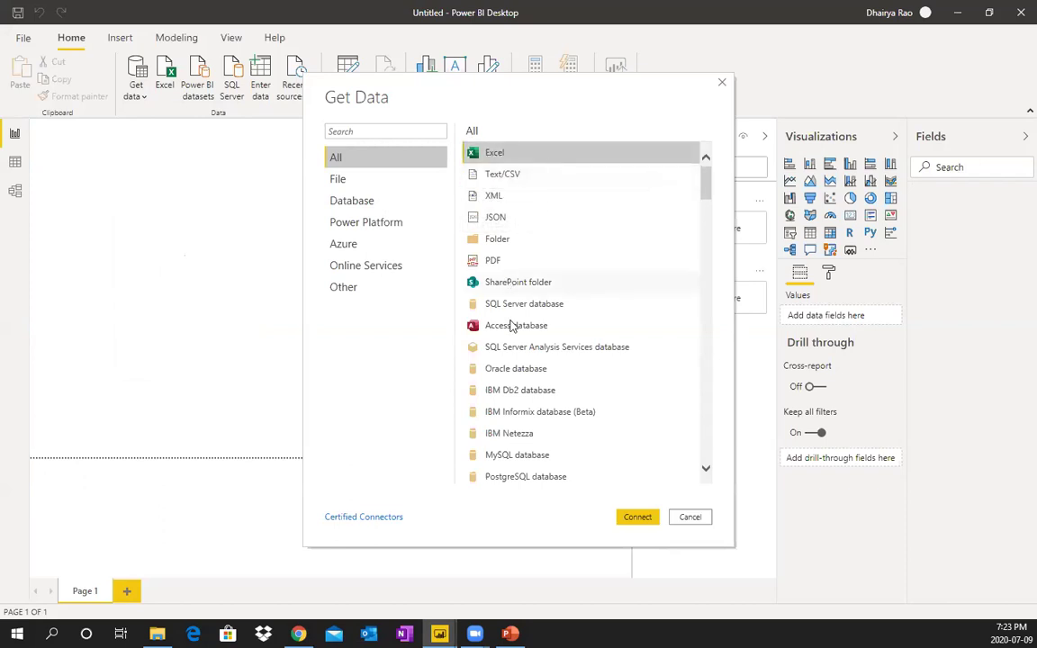
pyautogui.click(523, 261)
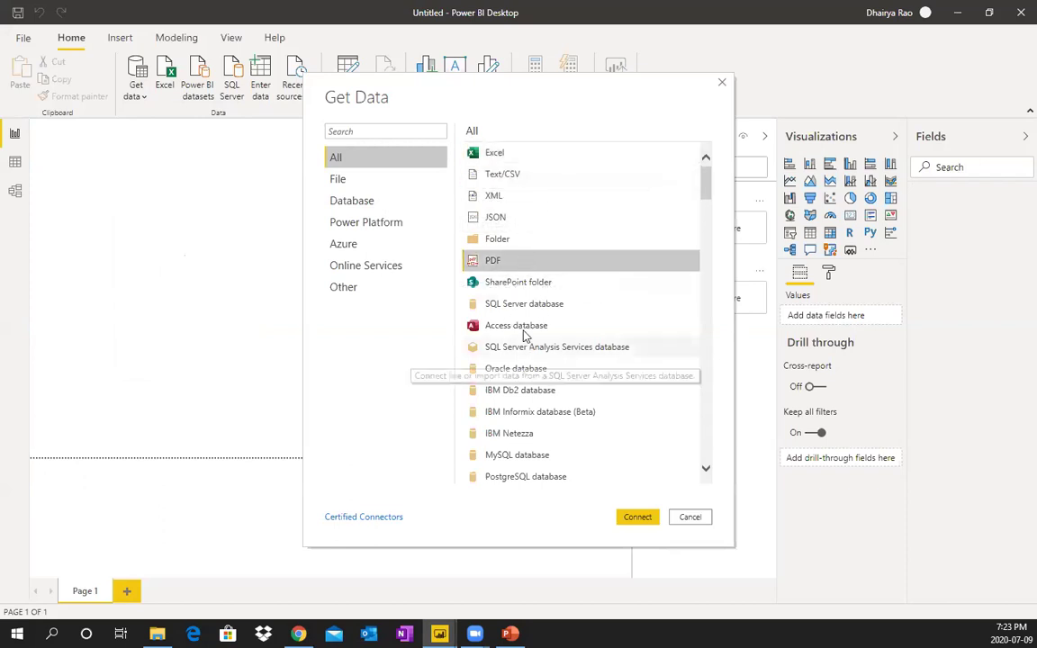
pyautogui.click(527, 328)
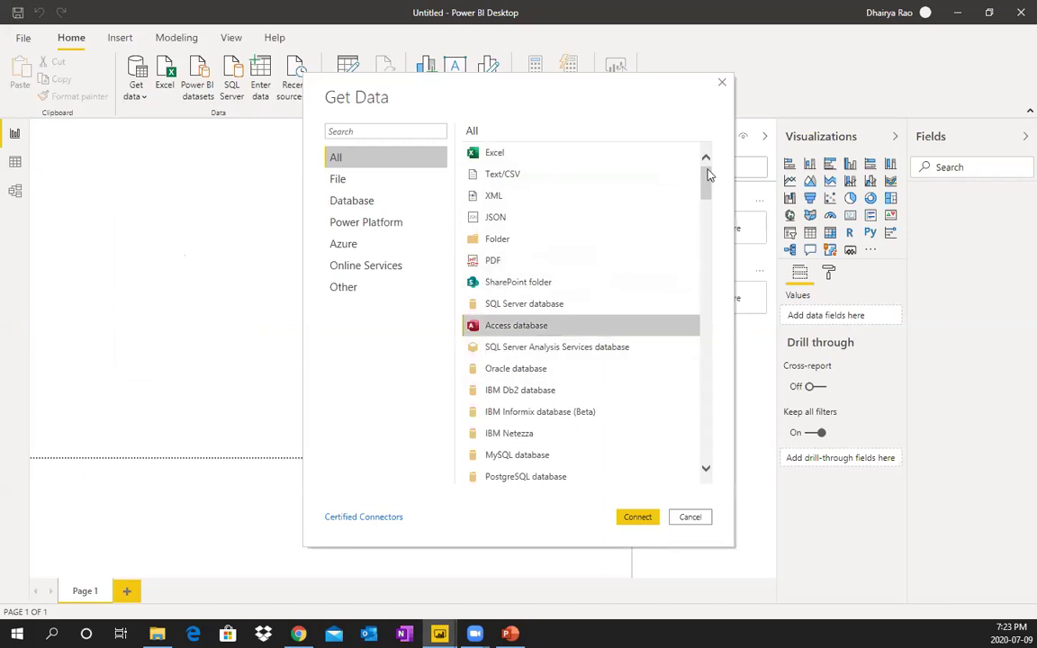
pyautogui.scroll(-5, 706, 193)
pyautogui.scroll(5, 695, 157)
pyautogui.moveTo(707, 191); pyautogui.dragTo(712, 209)
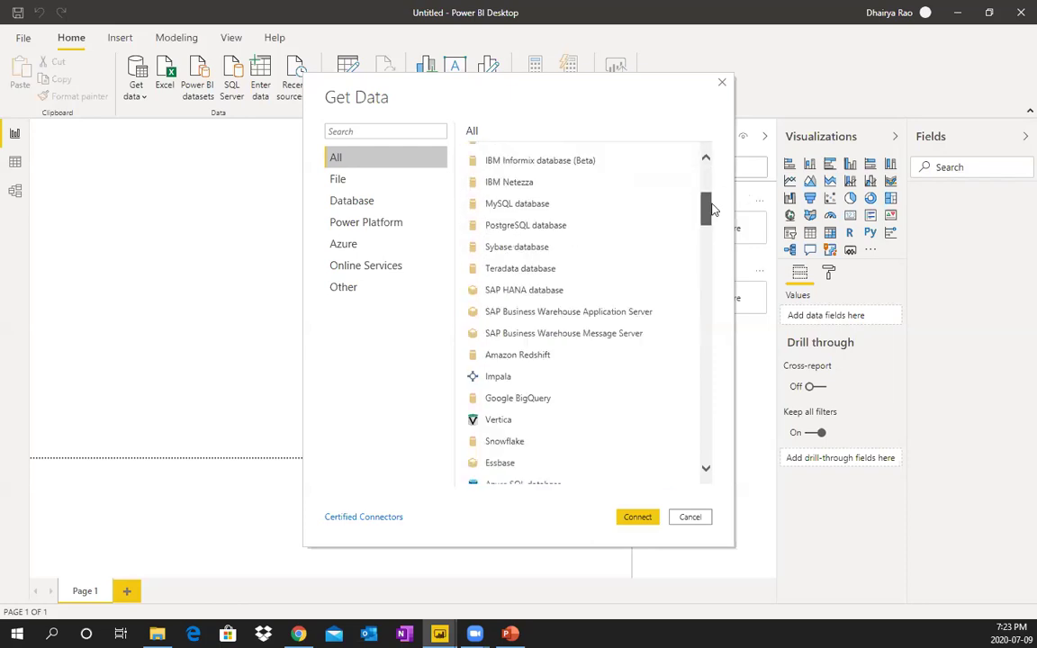
# - Examine the connectors in the Azure and Database categories, then return to the All category
pyautogui.click(349, 249)
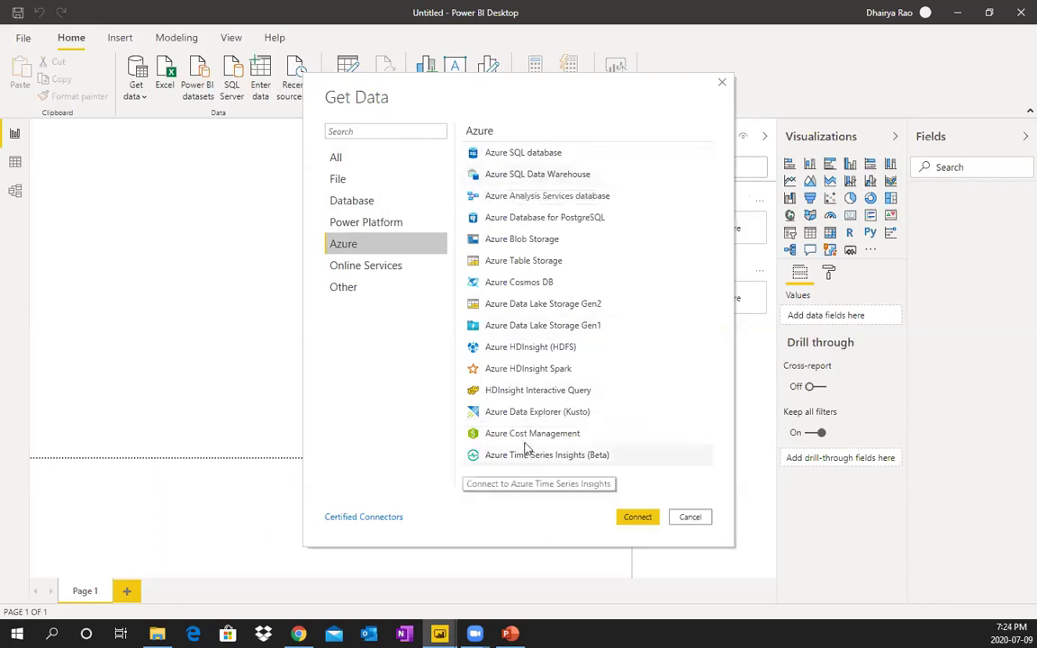
pyautogui.click(362, 205)
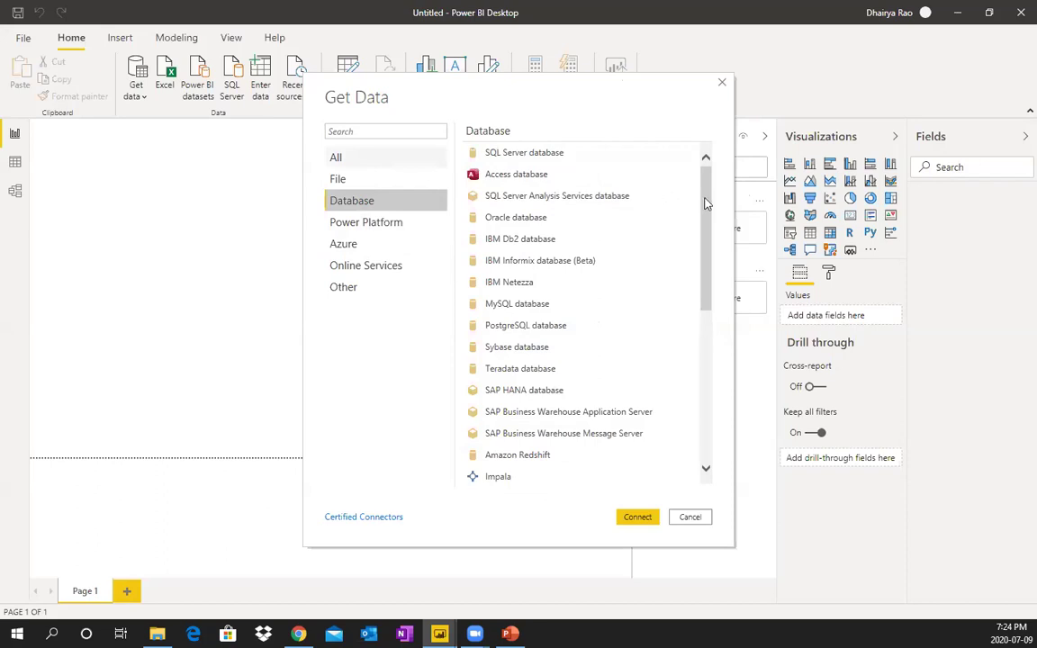
pyautogui.press('Up')
pyautogui.press('Up')
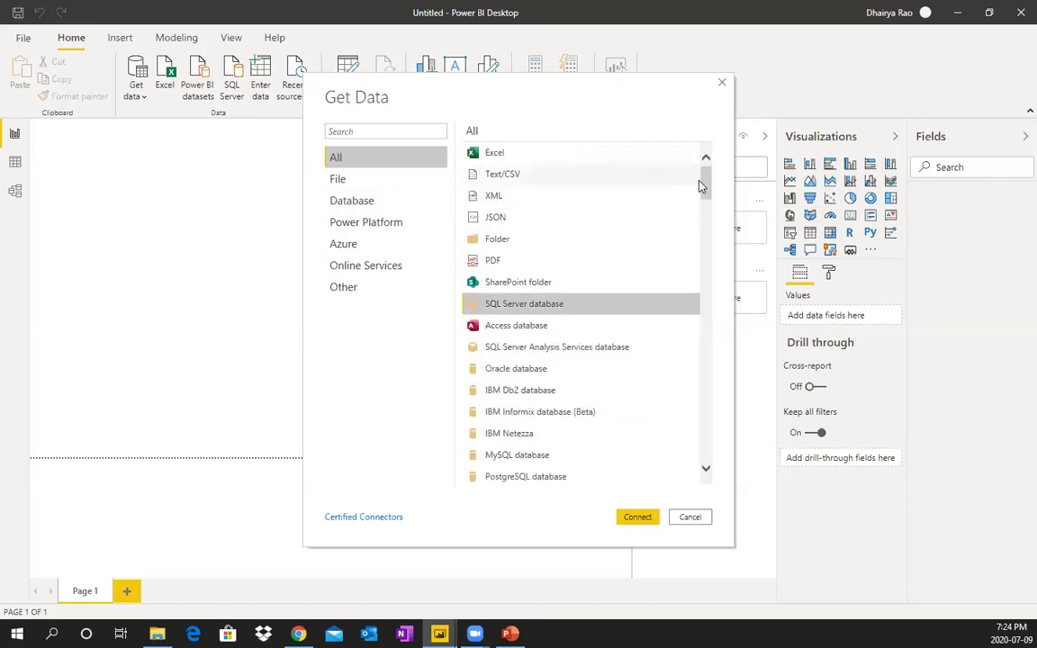
# - Review the complete connector list through to its end and close it without connecting to a source
pyautogui.moveTo(707, 193); pyautogui.dragTo(659, 295)
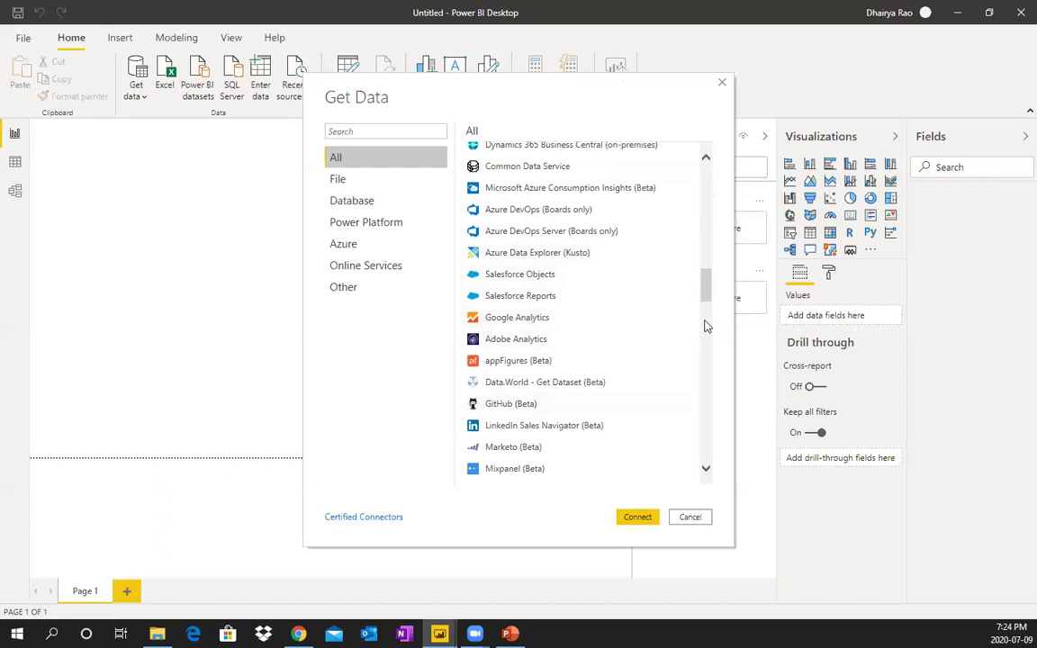
pyautogui.moveTo(708, 297); pyautogui.dragTo(714, 384)
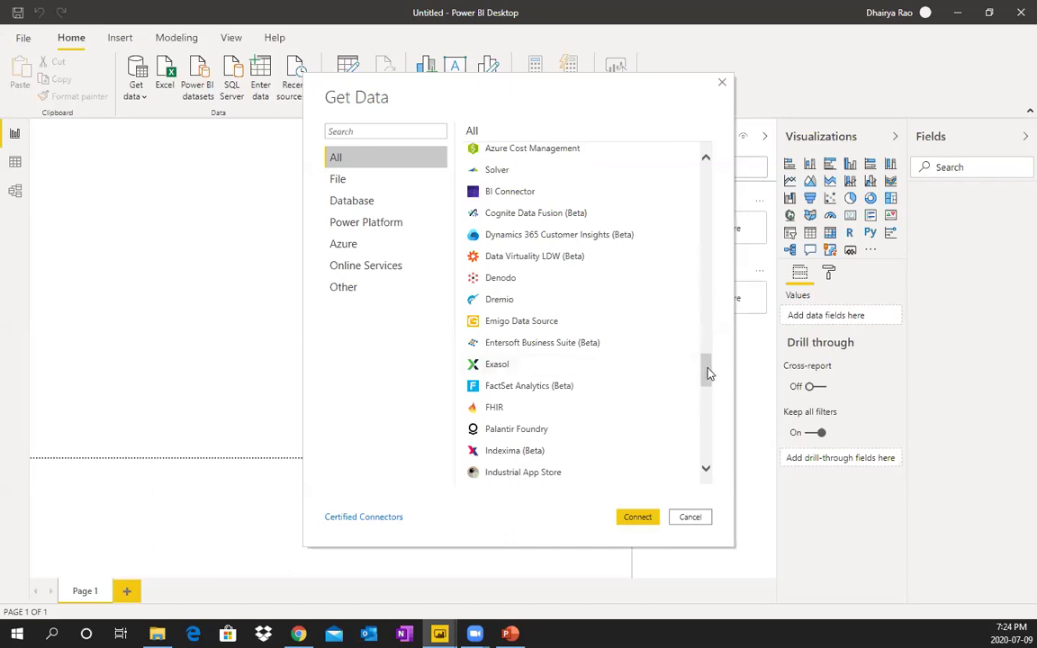
pyautogui.moveTo(709, 372); pyautogui.dragTo(723, 444)
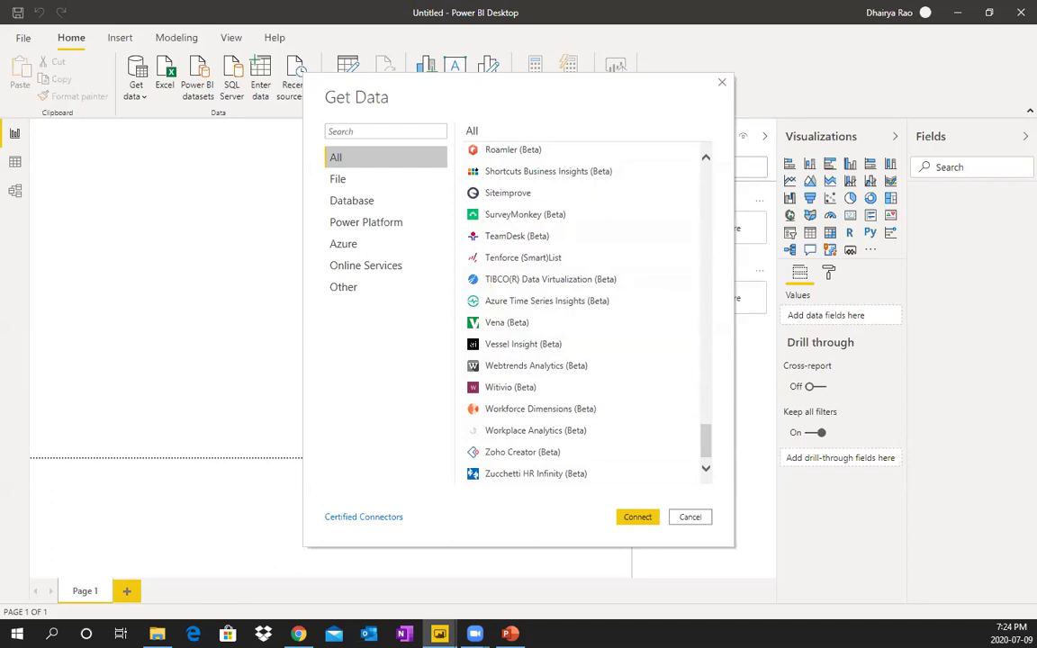
pyautogui.click(721, 83)
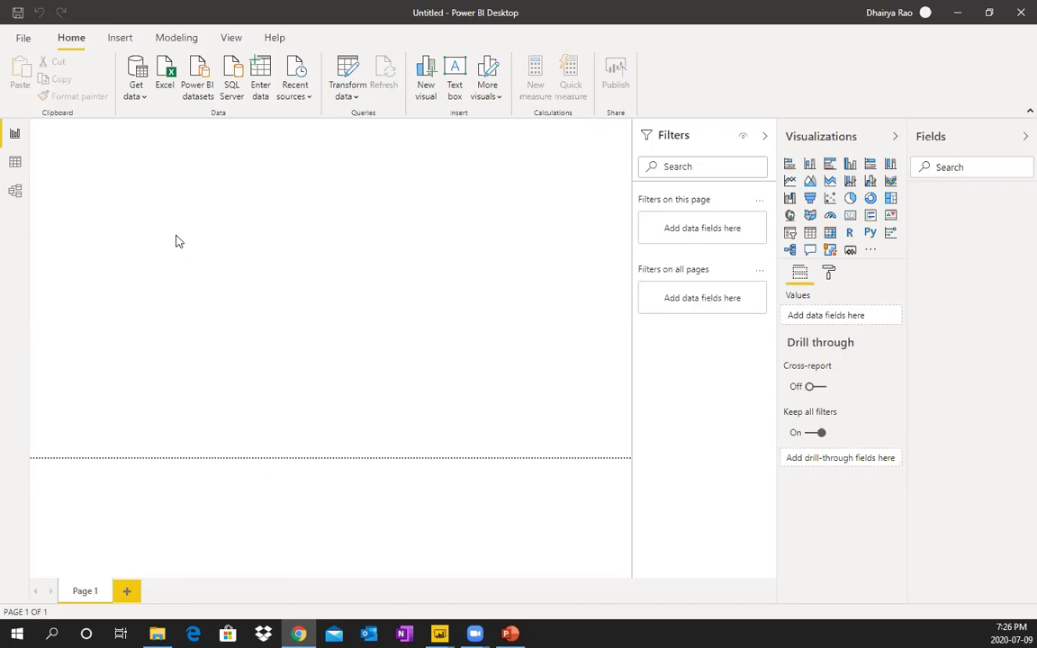
# - Connect to the Excel workbook CountryPops in the Chapter 02 folder as a data source
pyautogui.click(141, 94)
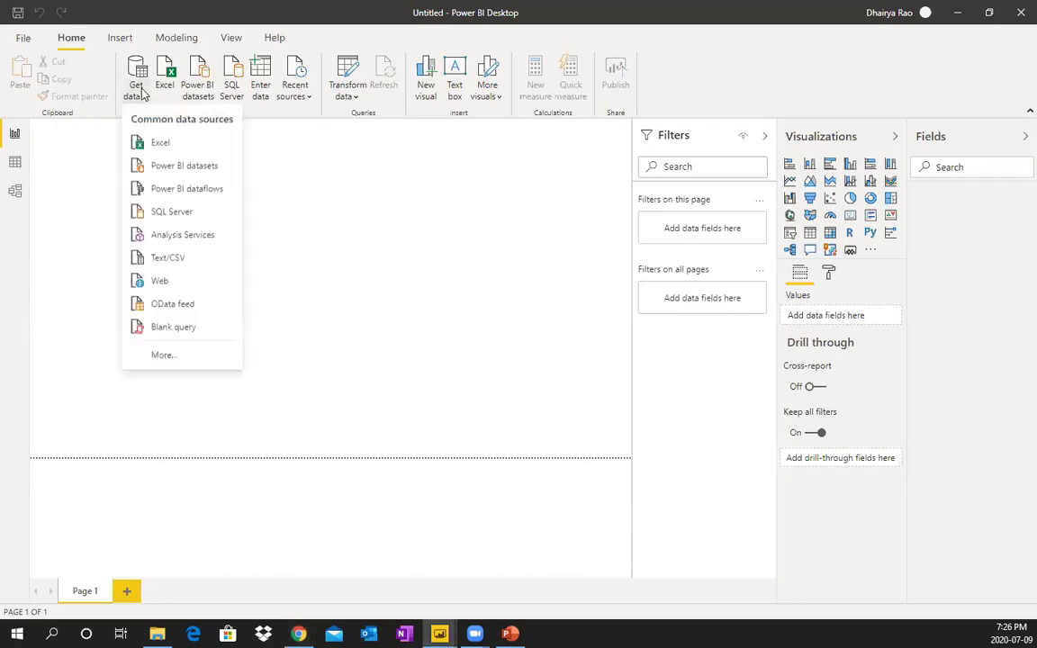
pyautogui.click(159, 144)
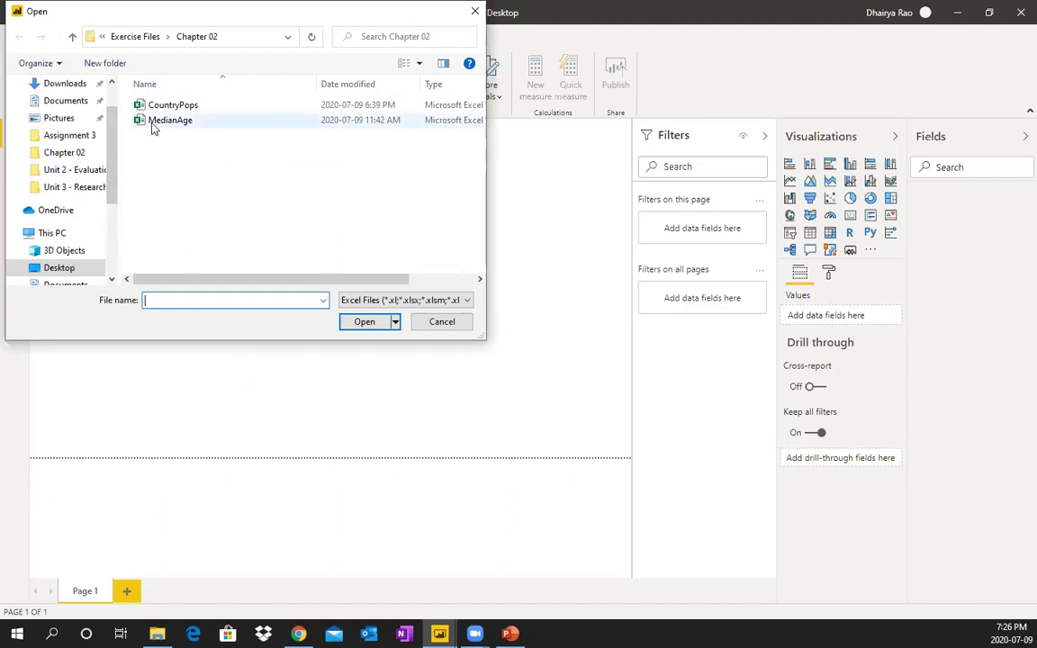
pyautogui.click(225, 105)
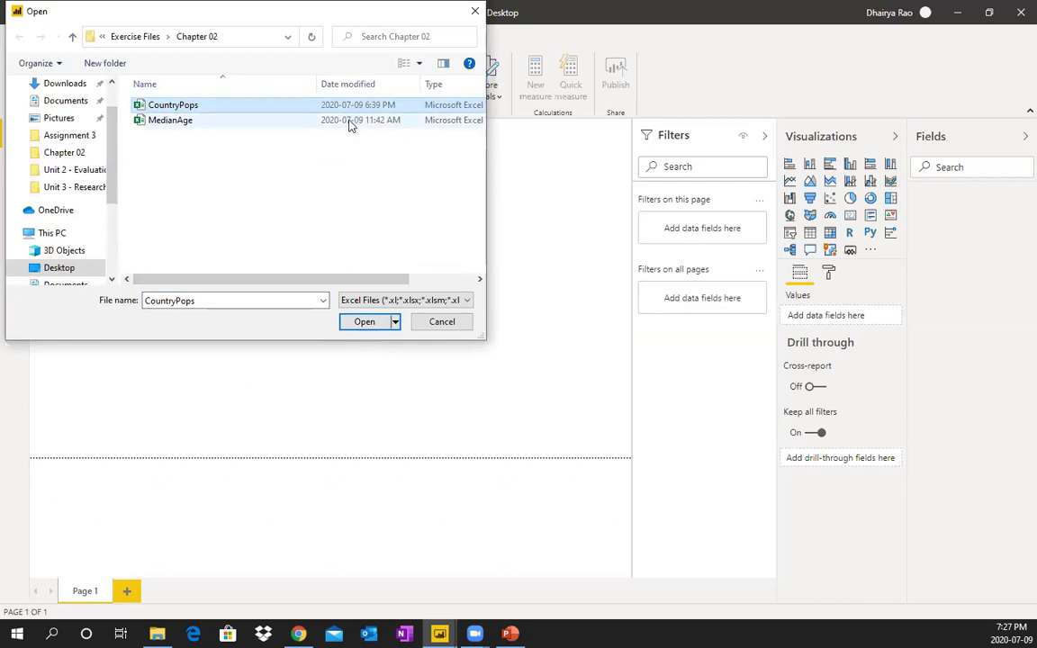
pyautogui.click(365, 322)
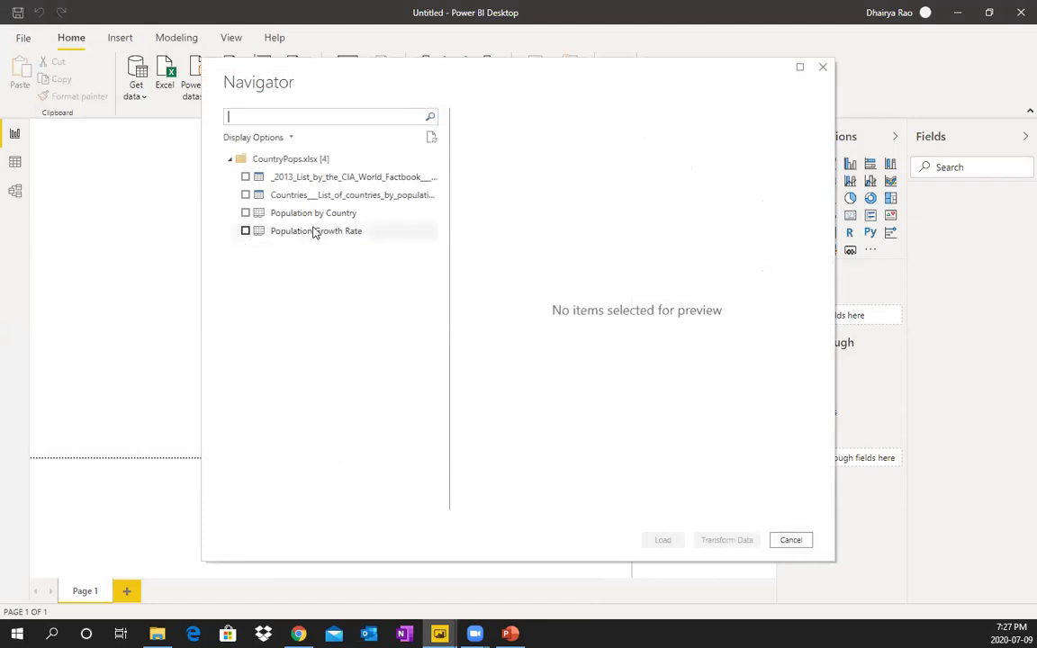
# - Preview the tables and sheets in CountryPops.xlsx, including Population Growth Rate and Population by Country
pyautogui.click(309, 181)
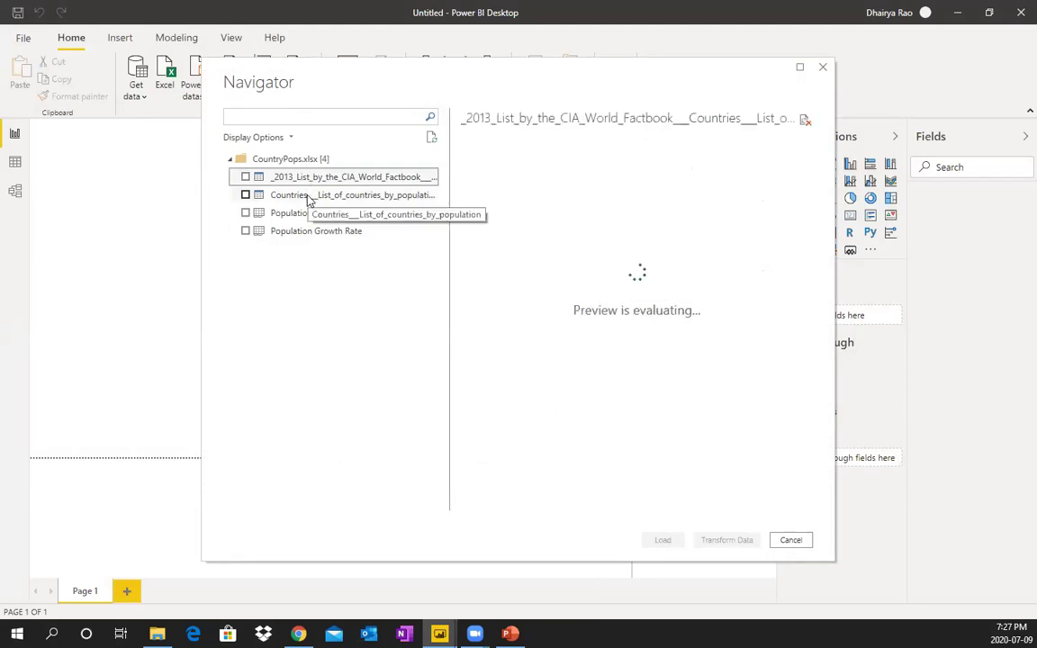
pyautogui.click(309, 198)
pyautogui.click(315, 216)
pyautogui.click(313, 233)
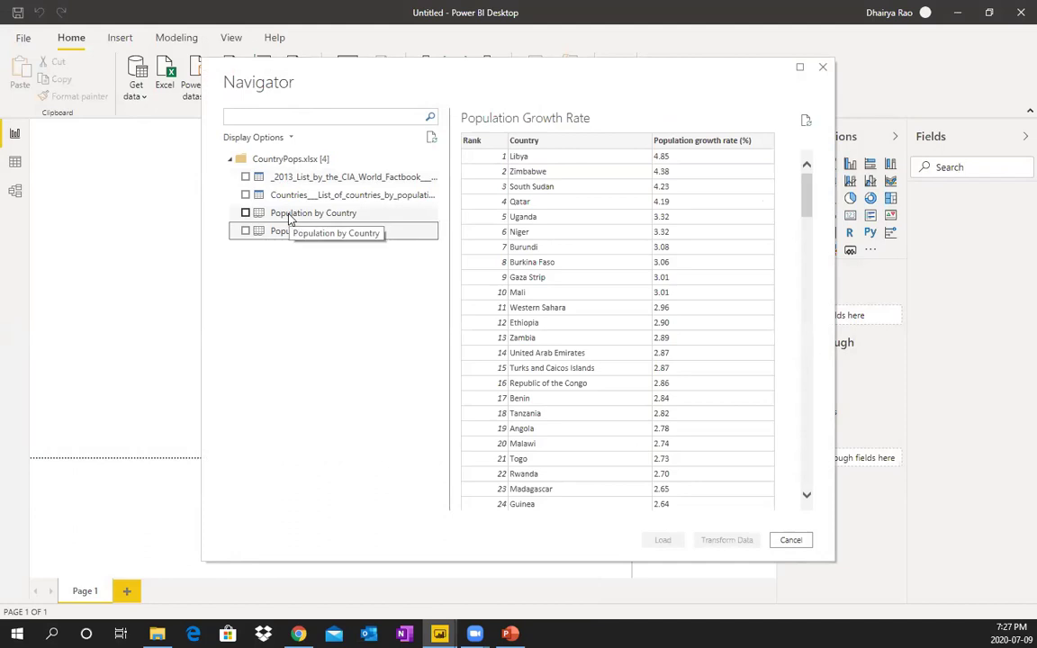
pyautogui.click(290, 216)
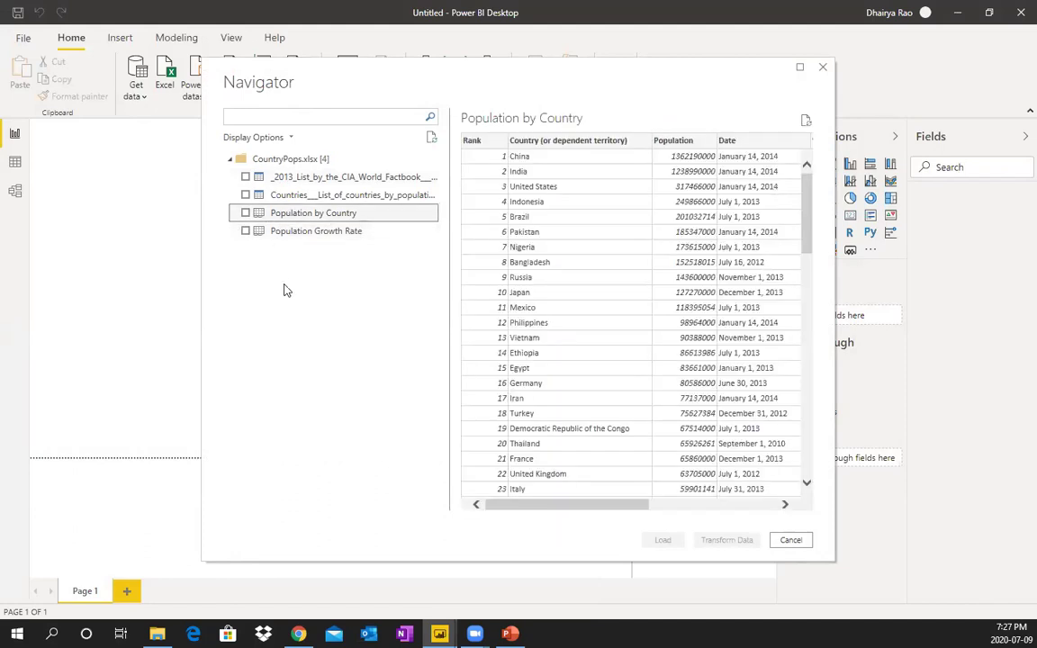
# - Load the Population by Country sheet into the report and apply the pending query changes
pyautogui.click(245, 214)
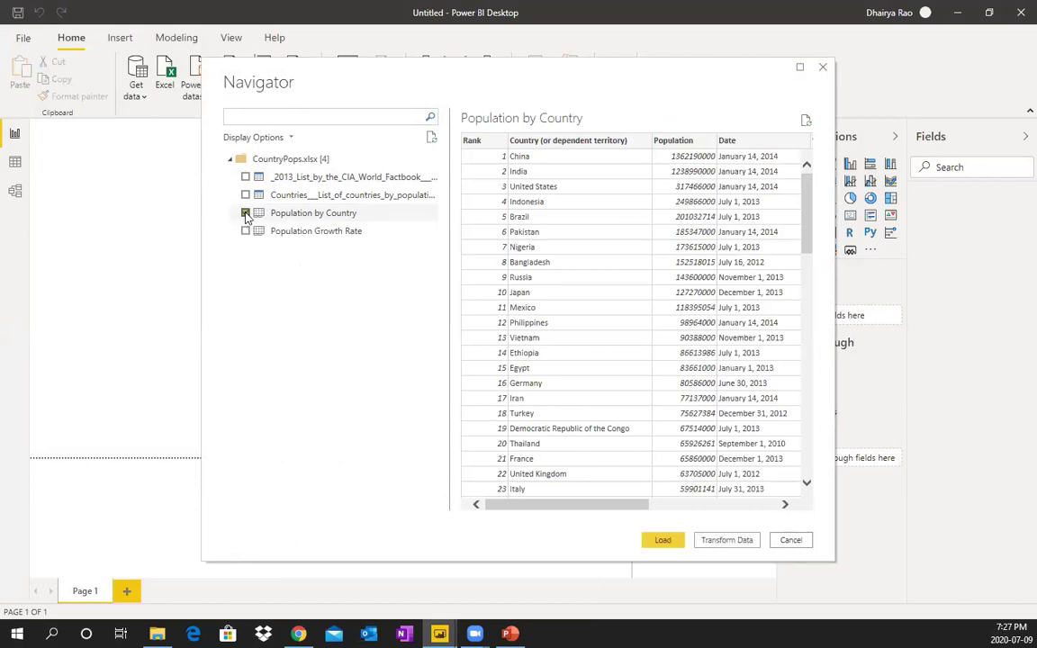
pyautogui.click(666, 543)
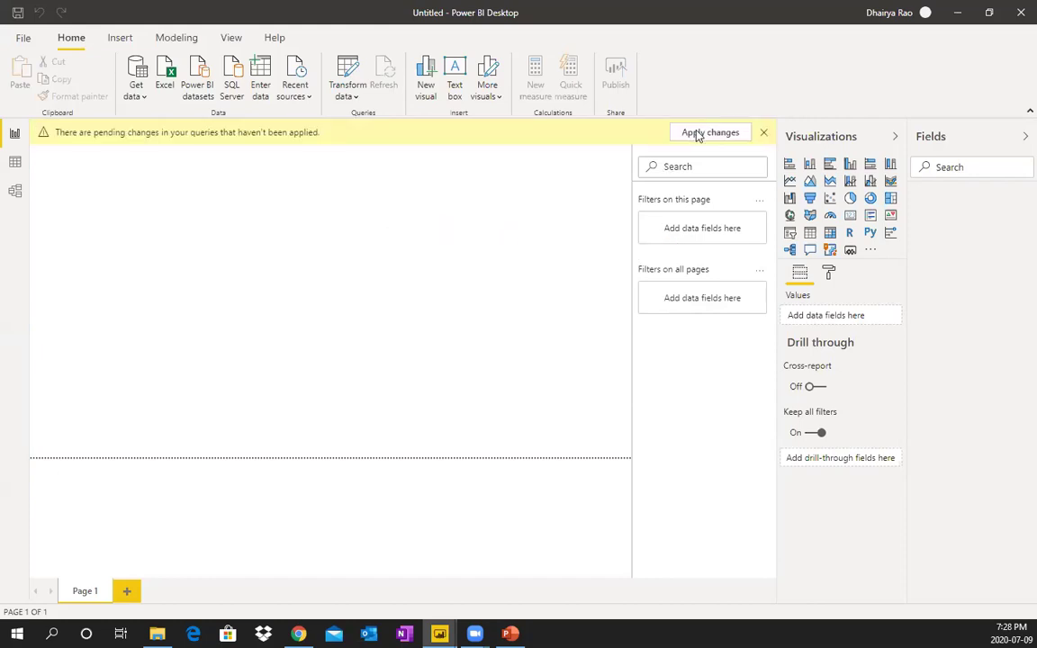
pyautogui.click(699, 135)
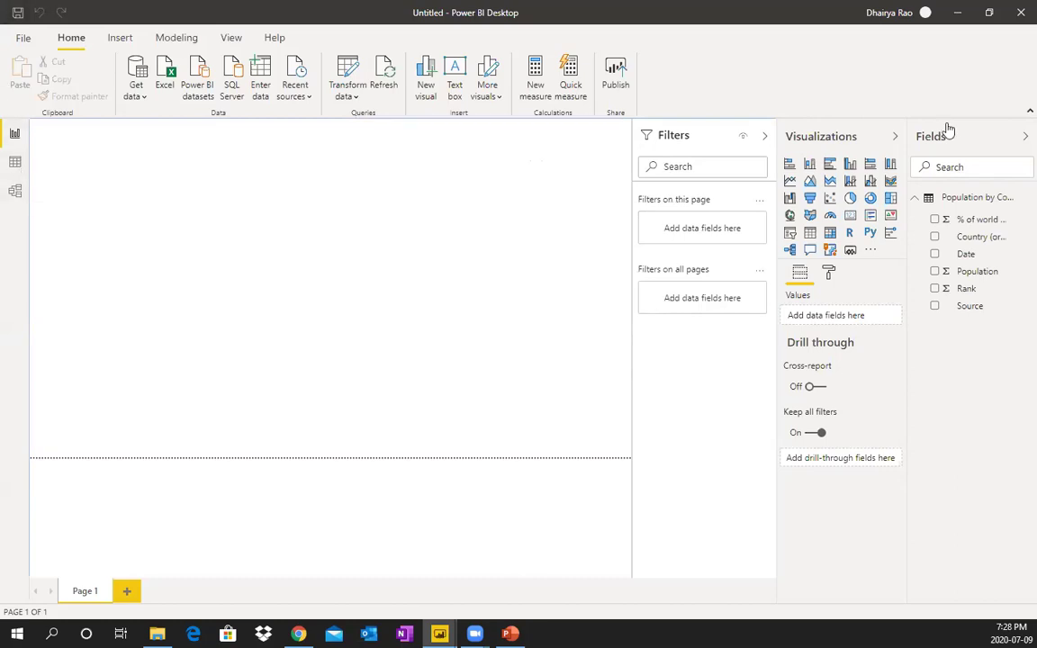
# - Widen the Fields pane to fit the full field names and open the data in a maximized Power Query Editor
pyautogui.moveTo(909, 213); pyautogui.dragTo(804, 214)
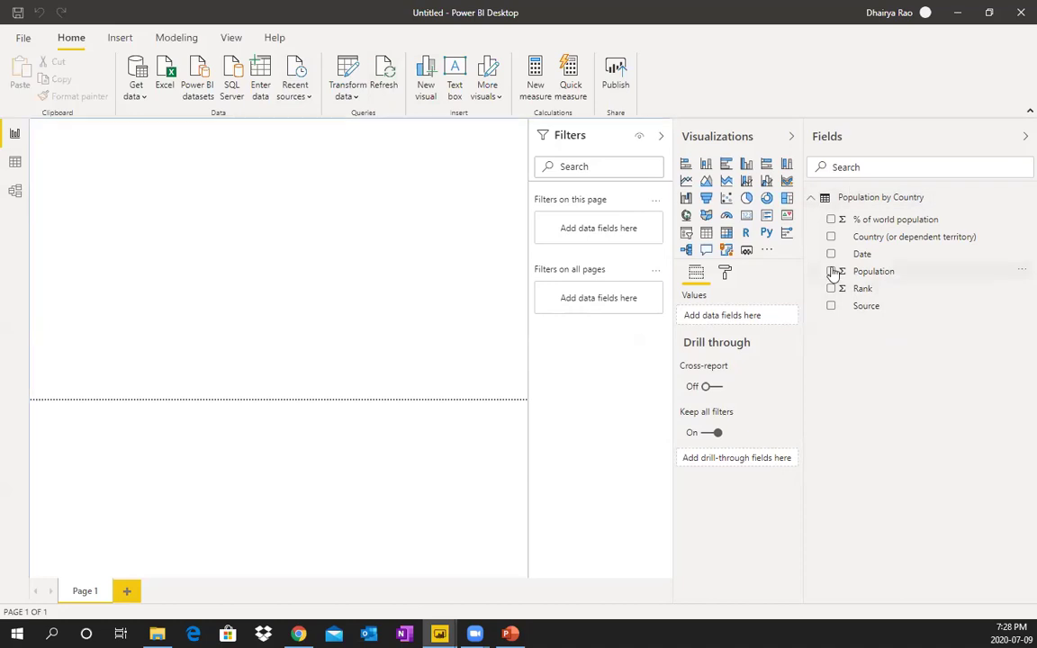
pyautogui.click(338, 84)
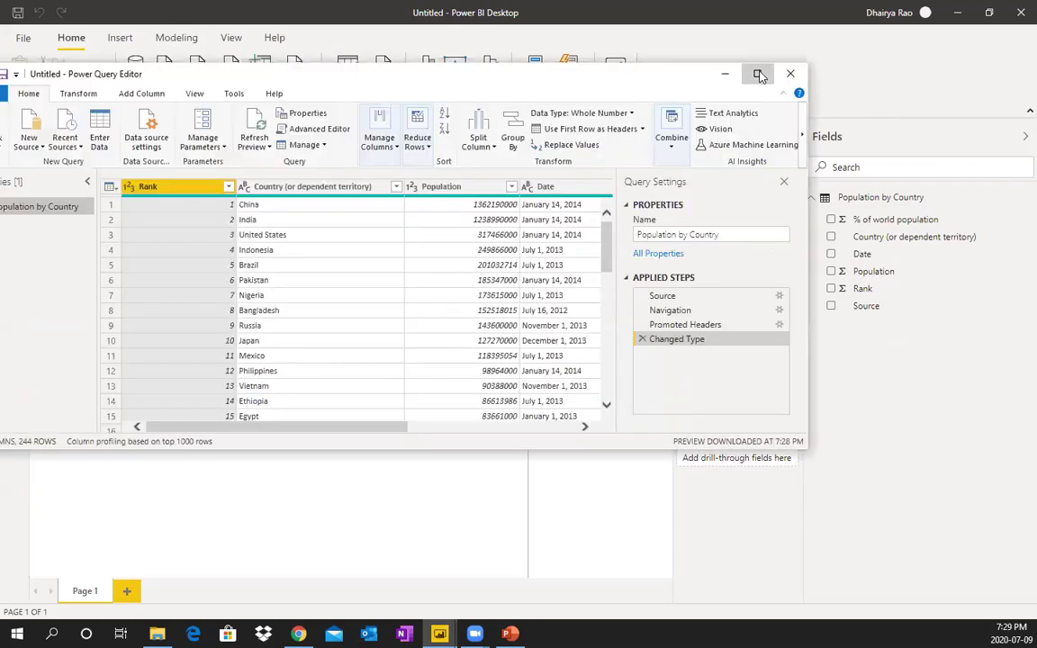
pyautogui.doubleClick(681, 67)
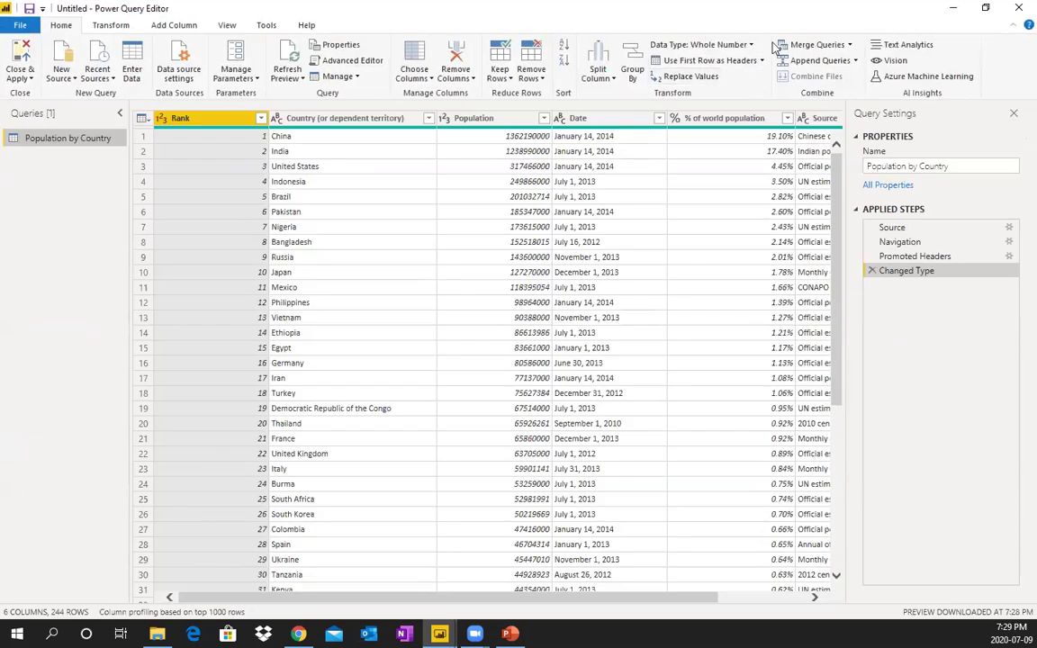
# - Inspect sample cells in the Rank, Country, Population, % of world population and Source columns of Population by Country
pyautogui.click(247, 167)
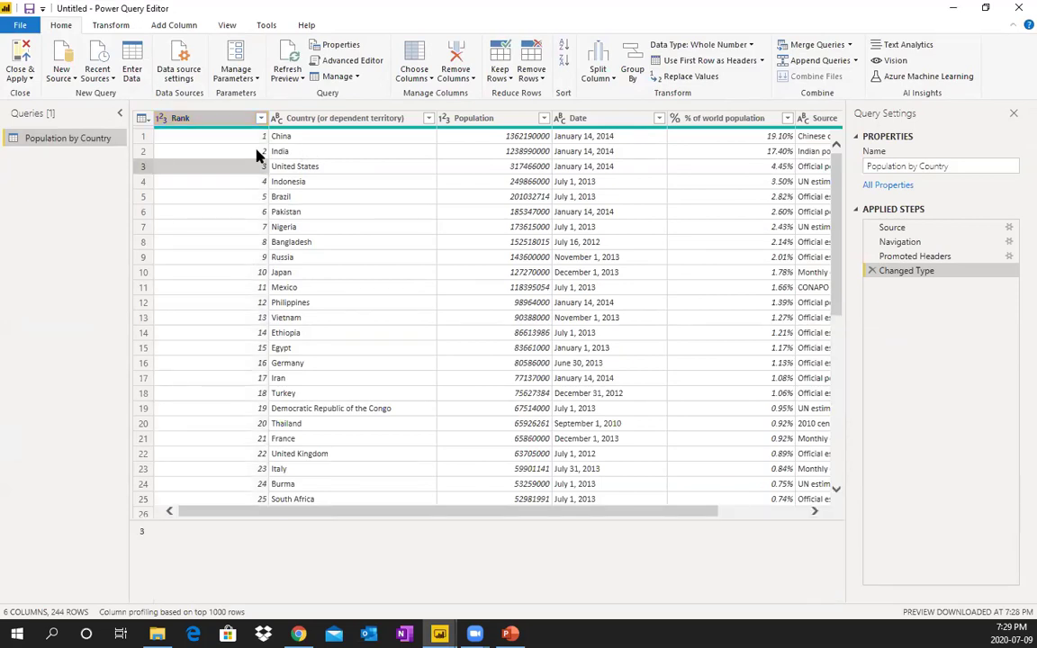
pyautogui.click(380, 153)
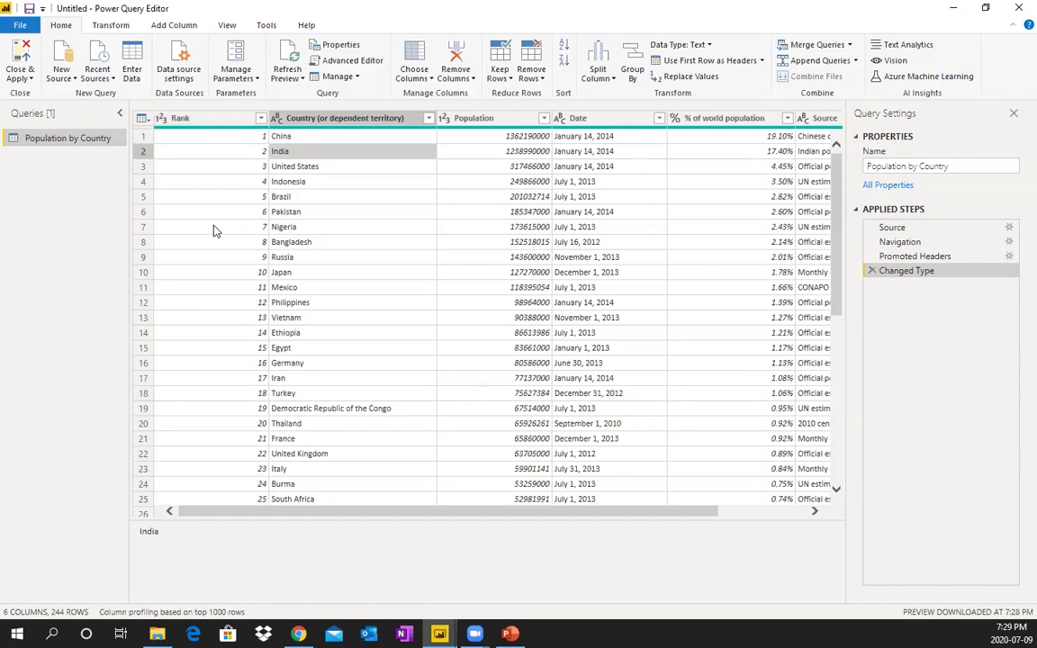
pyautogui.click(214, 229)
pyautogui.click(356, 183)
pyautogui.click(463, 182)
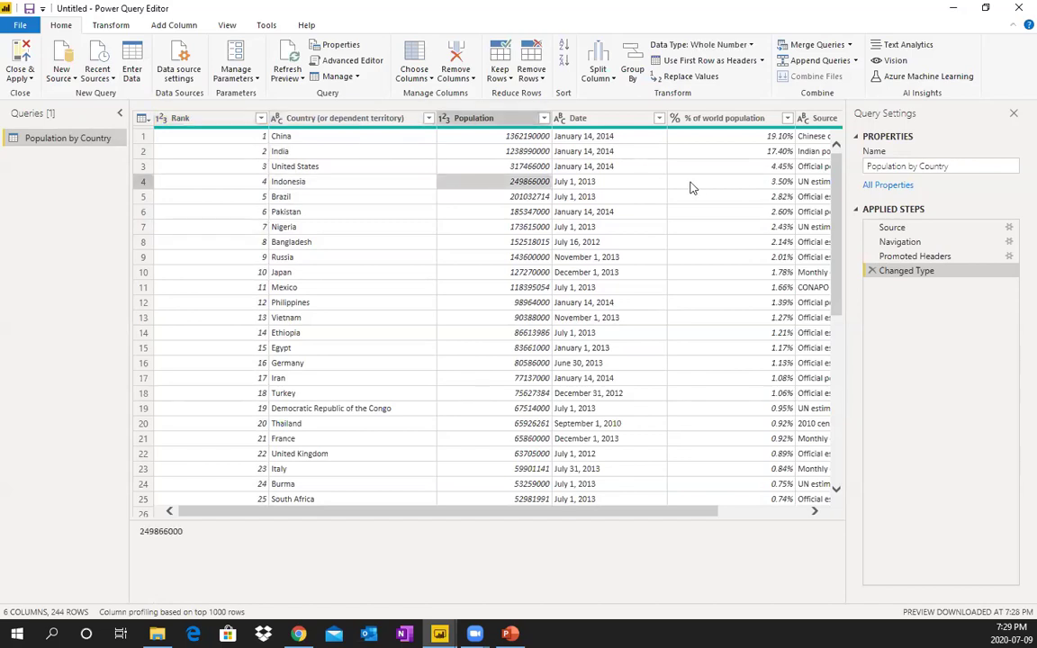
pyautogui.click(694, 182)
pyautogui.press('Right')
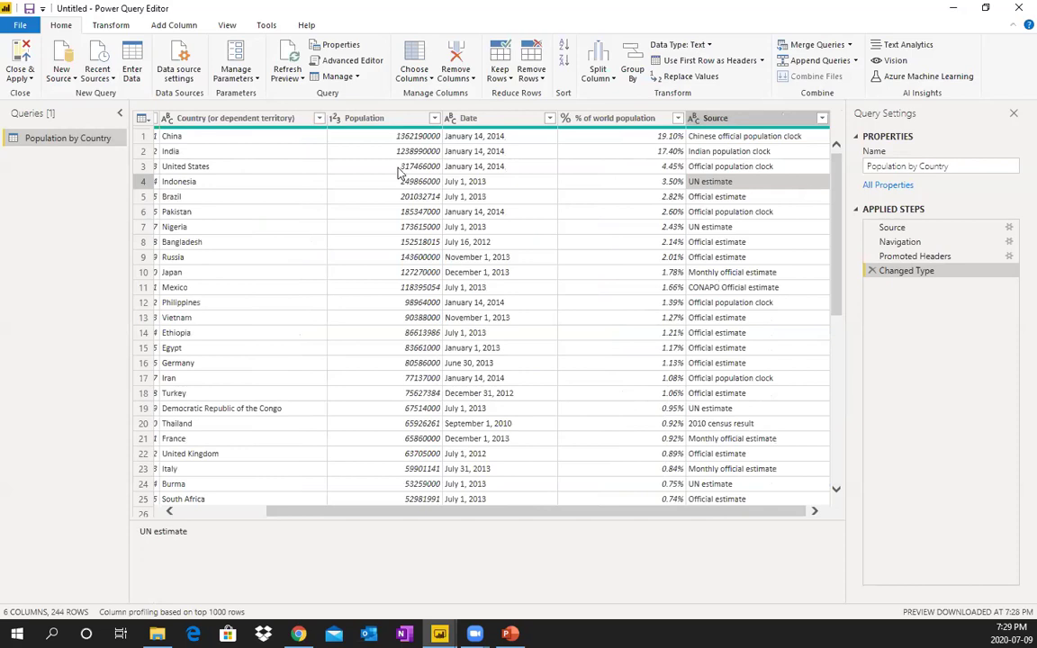
# - Examine sample values and column data types for Rank and Population in the Population by Country query
pyautogui.press('Left')
pyautogui.press('Left')
pyautogui.press('Left')
pyautogui.press('Left')
pyautogui.press('Left')
pyautogui.press('Left')
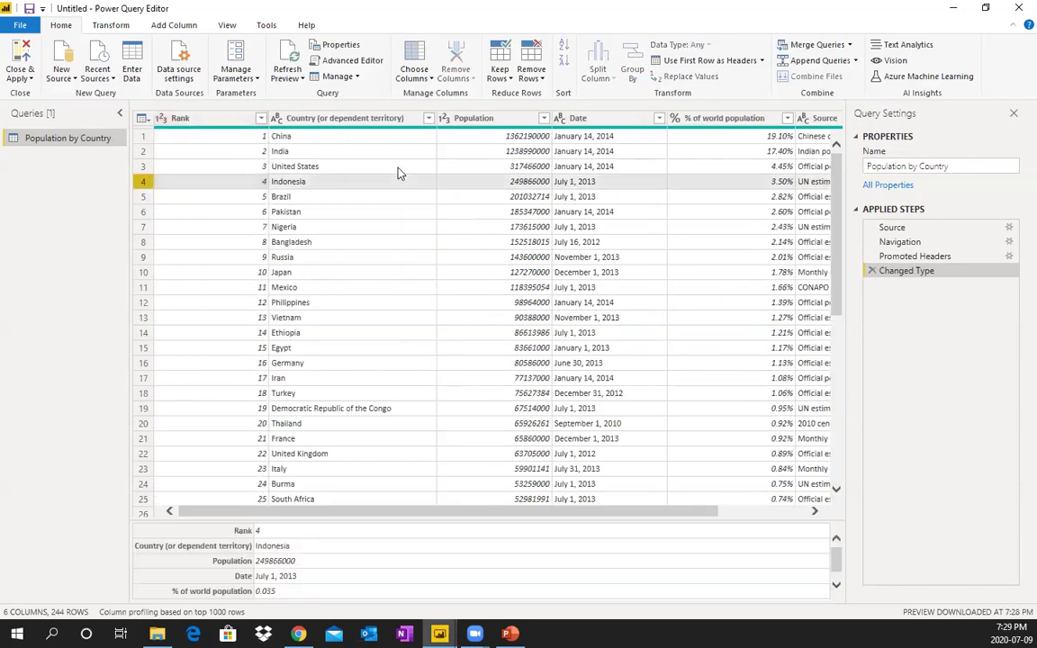
pyautogui.click(252, 151)
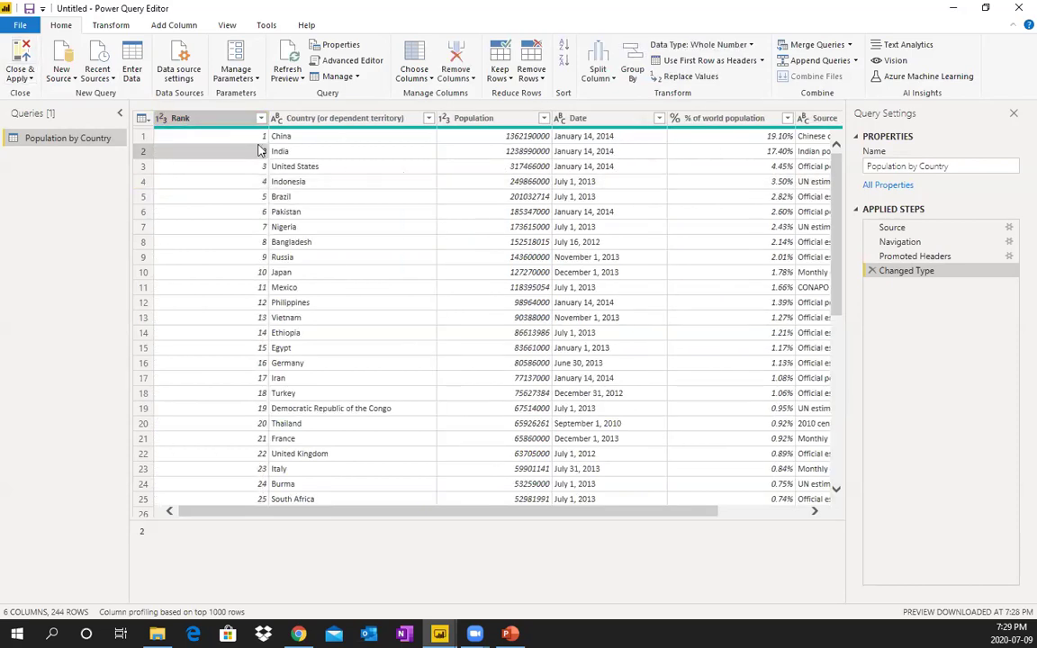
pyautogui.click(255, 137)
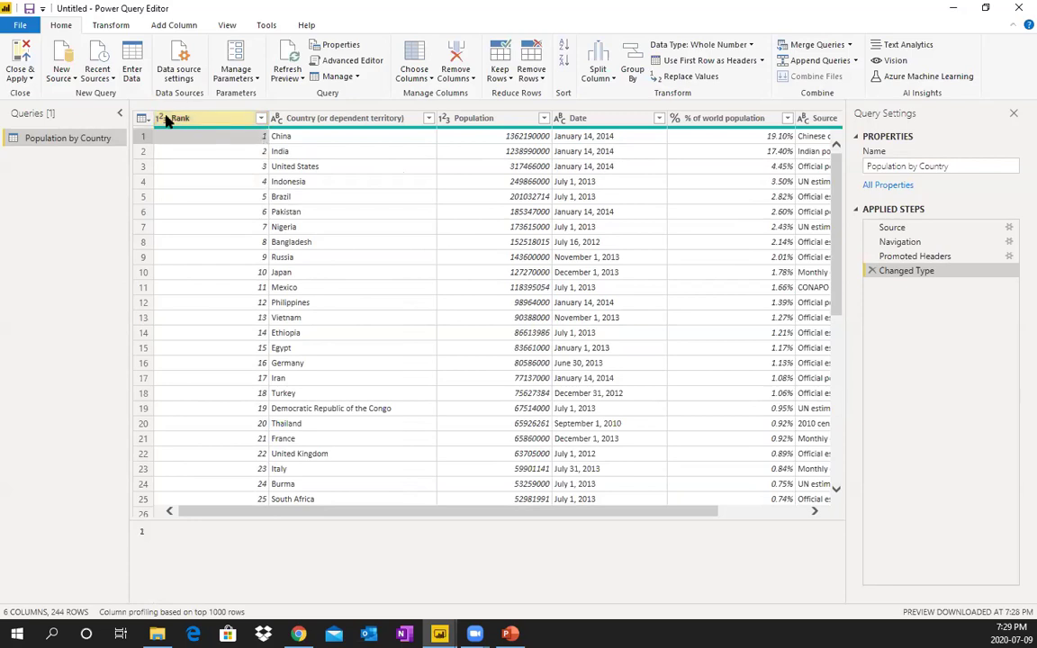
pyautogui.click(468, 231)
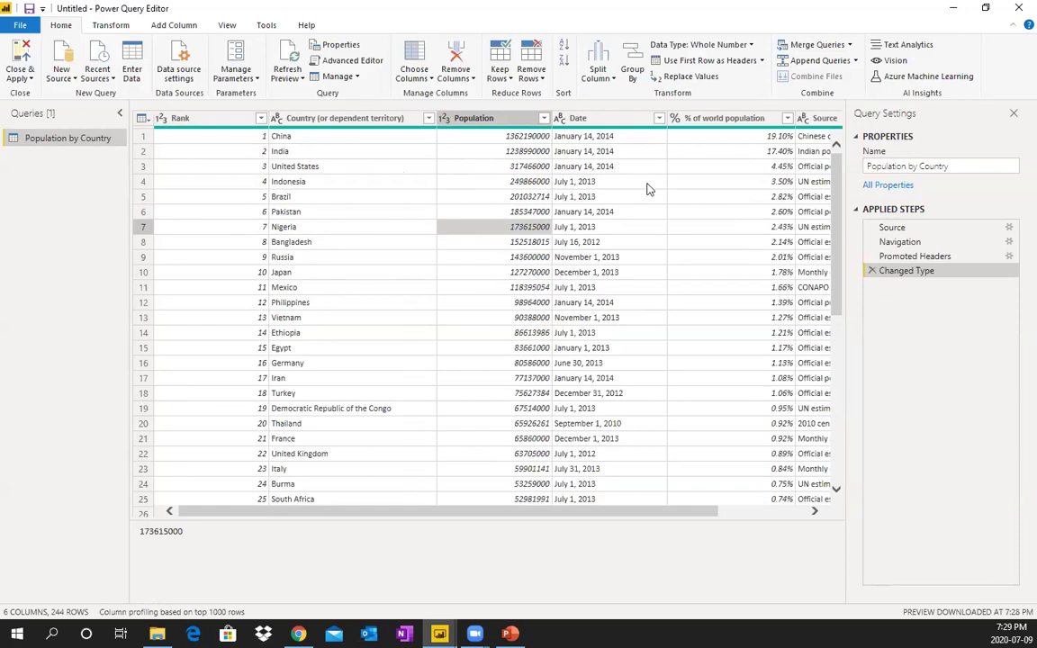
# - Convert the Date column of Population by Country to the Date data type, adding the conversion as a new step
pyautogui.click(576, 167)
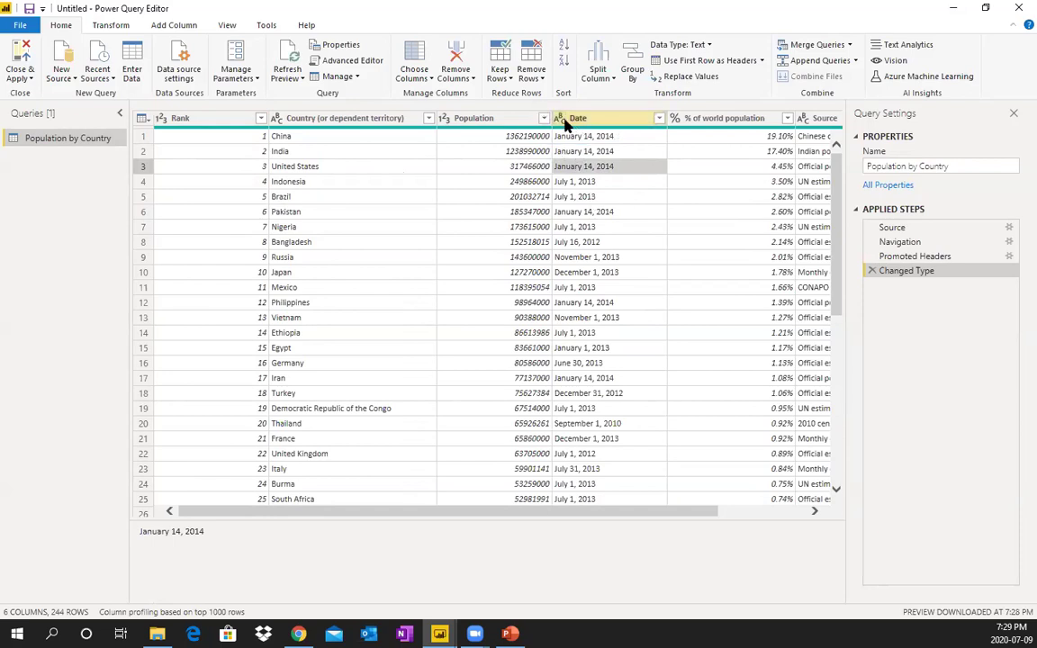
pyautogui.click(562, 120)
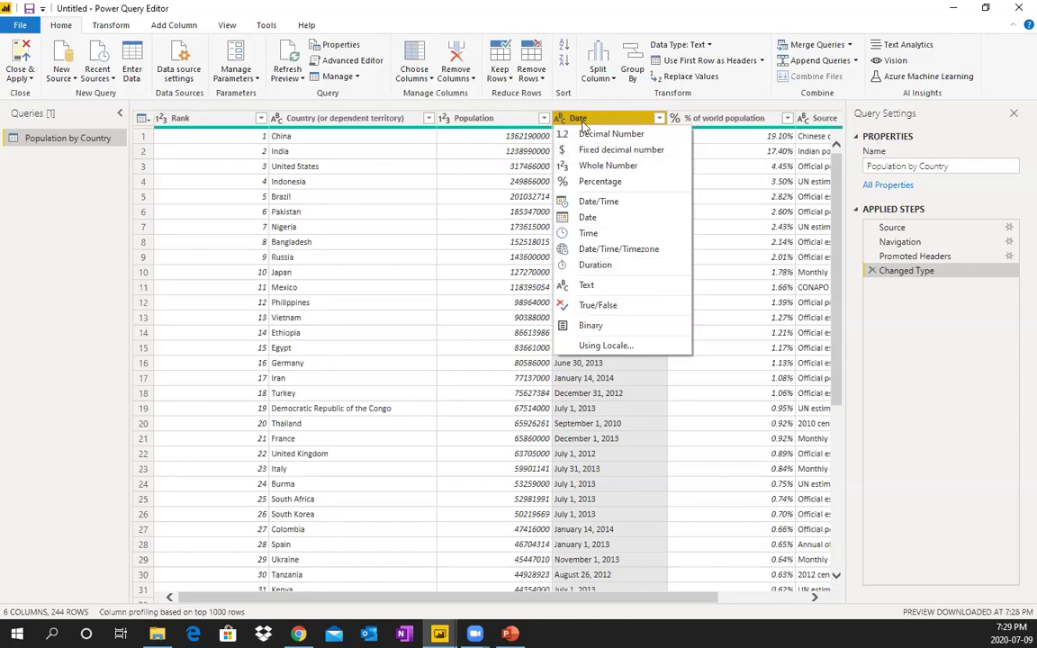
pyautogui.click(616, 218)
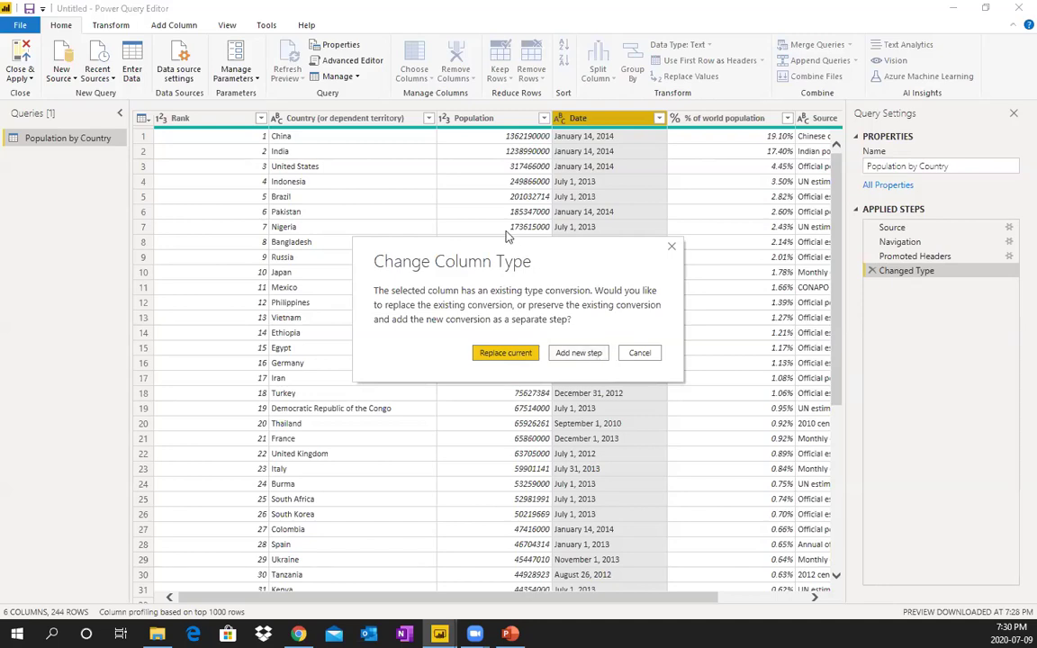
pyautogui.click(579, 354)
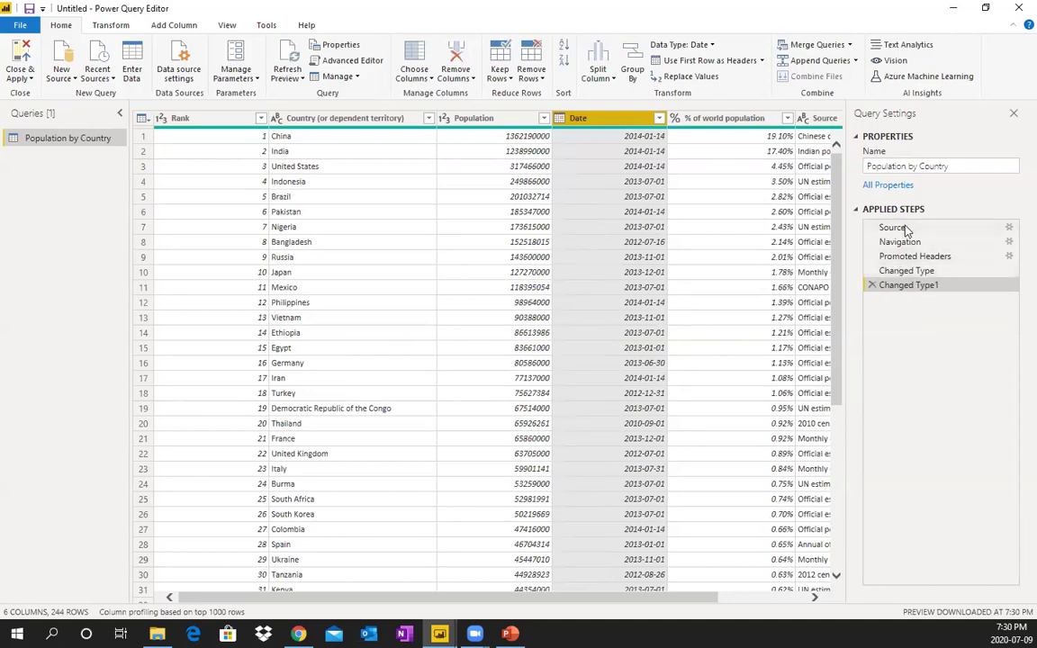
# - Compare the data at the Changed Type and Changed Type1 applied steps, checking the Date column and the remaining columns
pyautogui.click(908, 272)
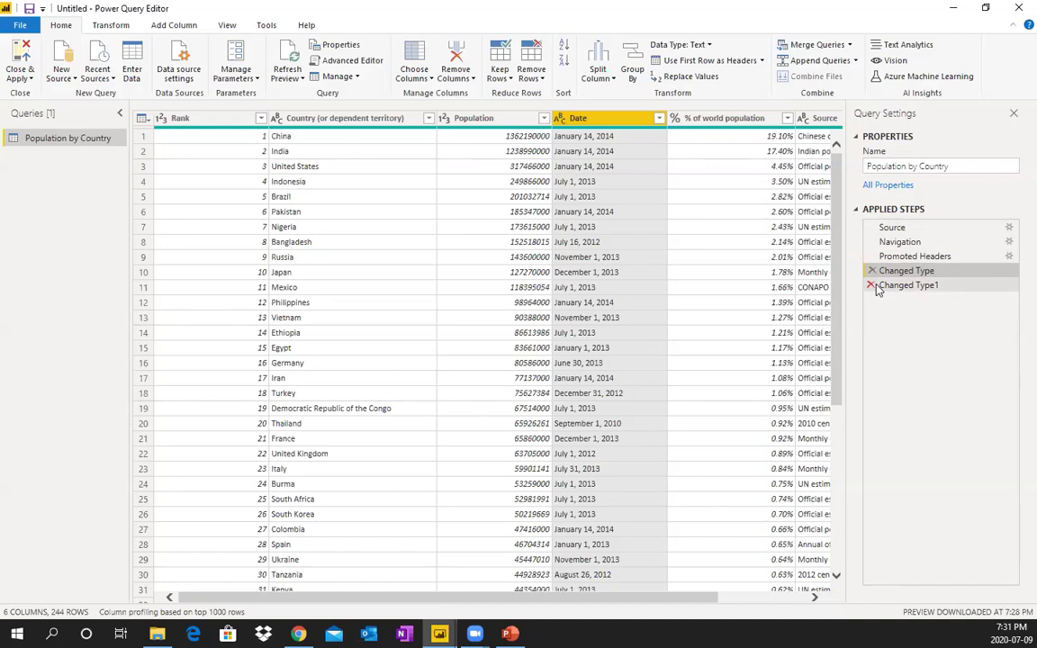
pyautogui.click(741, 273)
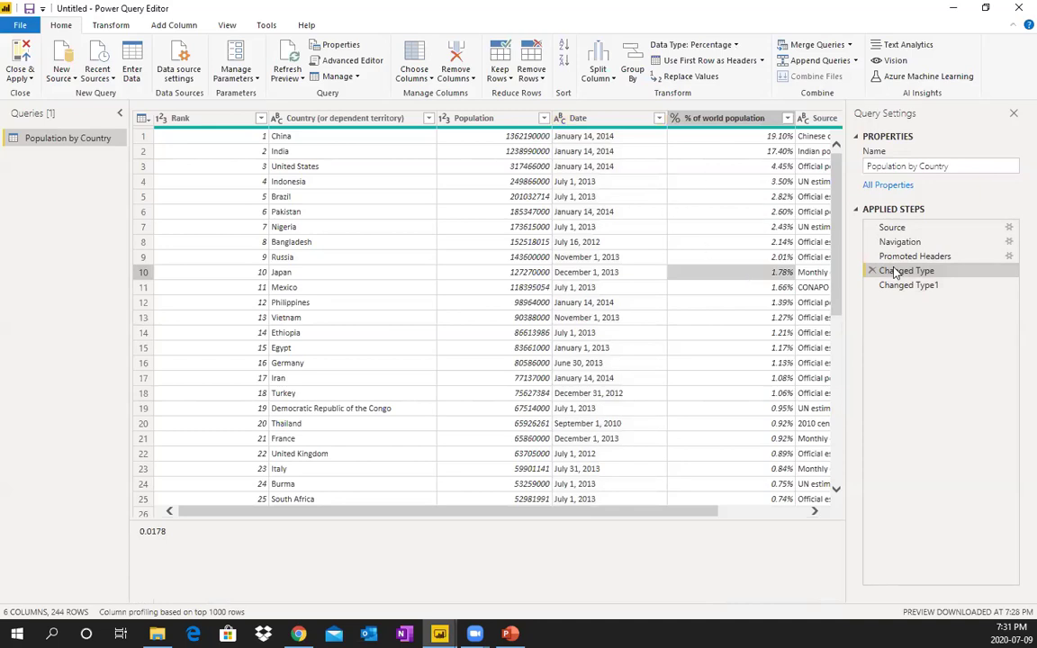
pyautogui.moveTo(635, 515); pyautogui.dragTo(479, 497)
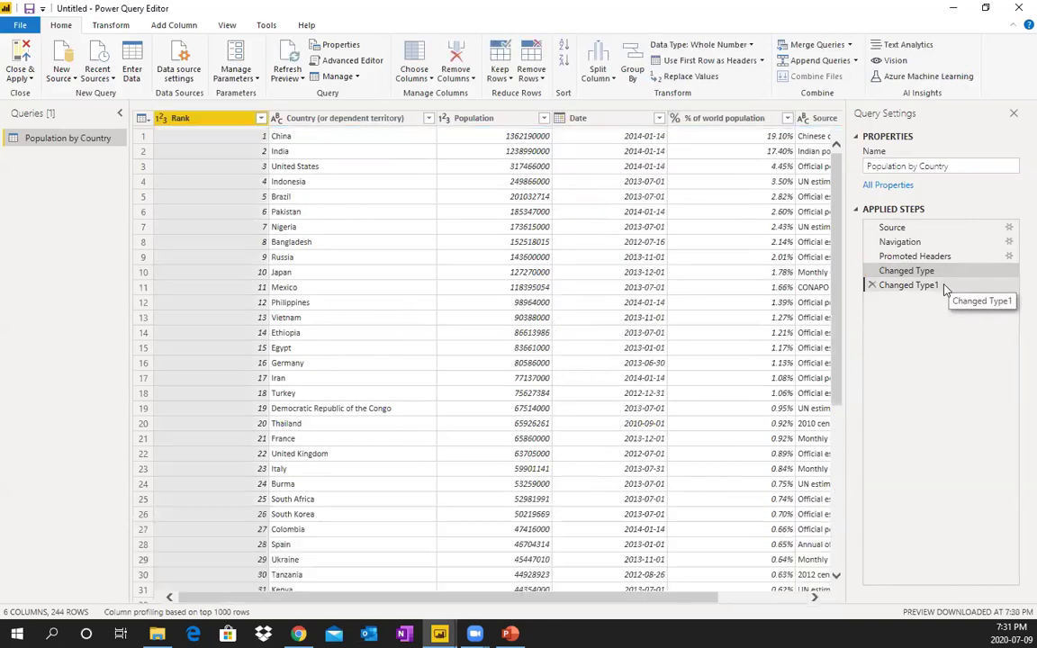
pyautogui.click(621, 156)
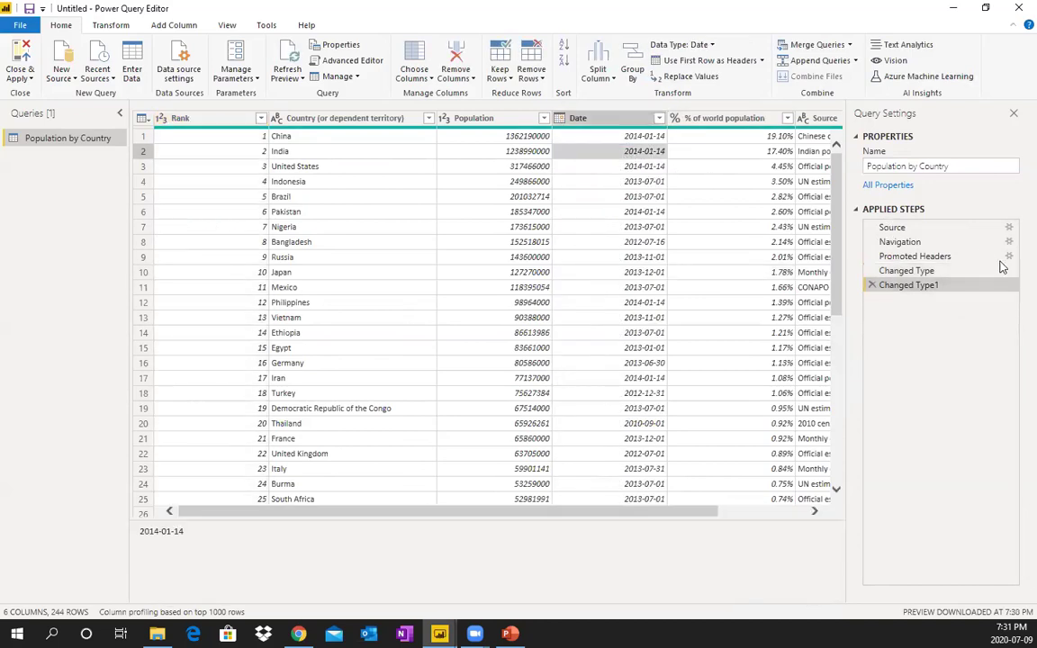
pyautogui.click(944, 270)
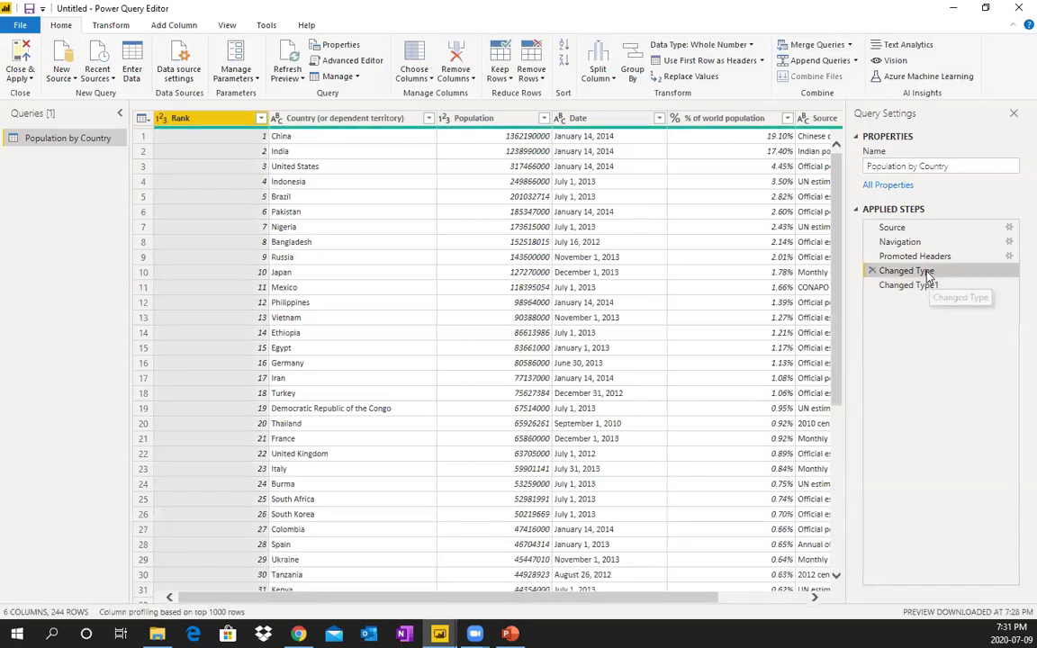
pyautogui.click(925, 284)
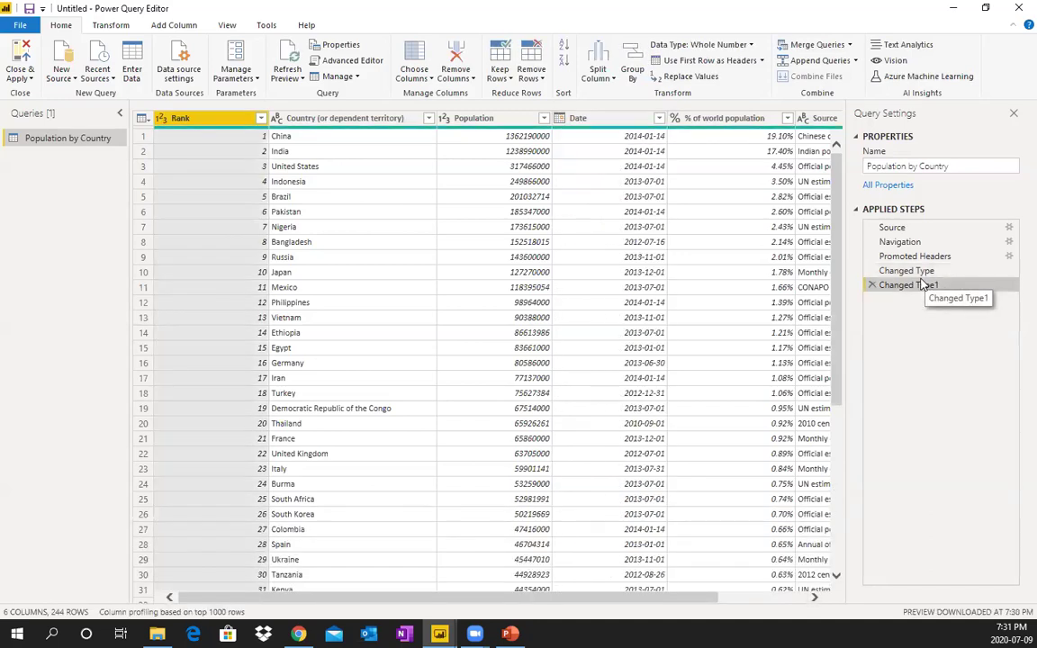
pyautogui.moveTo(675, 597); pyautogui.dragTo(762, 597)
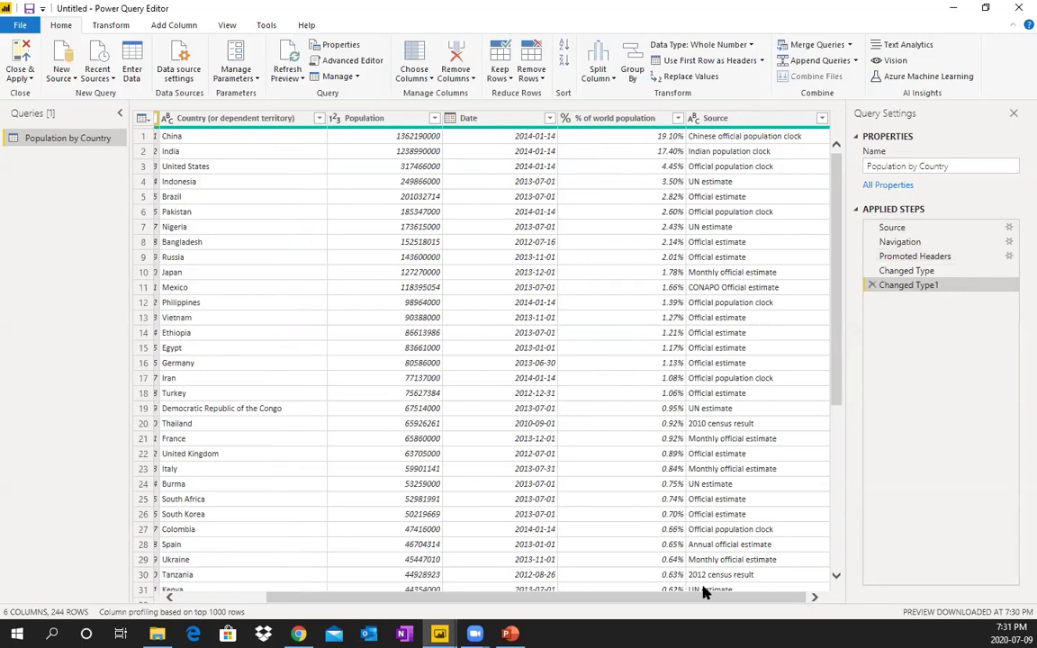
pyautogui.moveTo(564, 596); pyautogui.dragTo(255, 532)
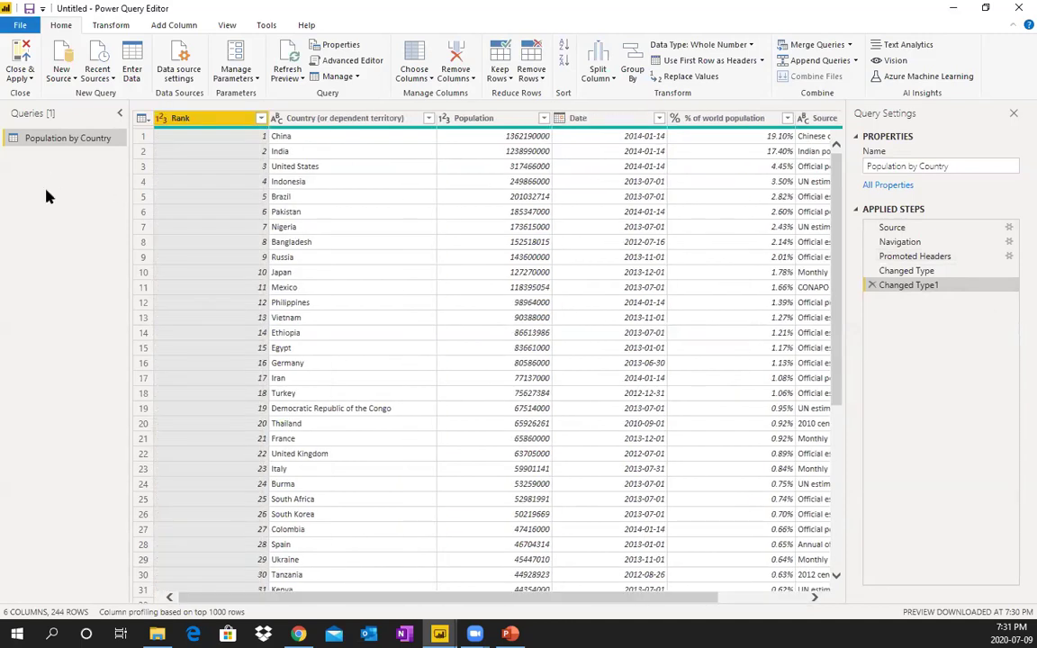
# - Apply the query changes, close Power Query Editor, and refresh the Population by Country field list by collapsing and re-expanding it
pyautogui.click(22, 63)
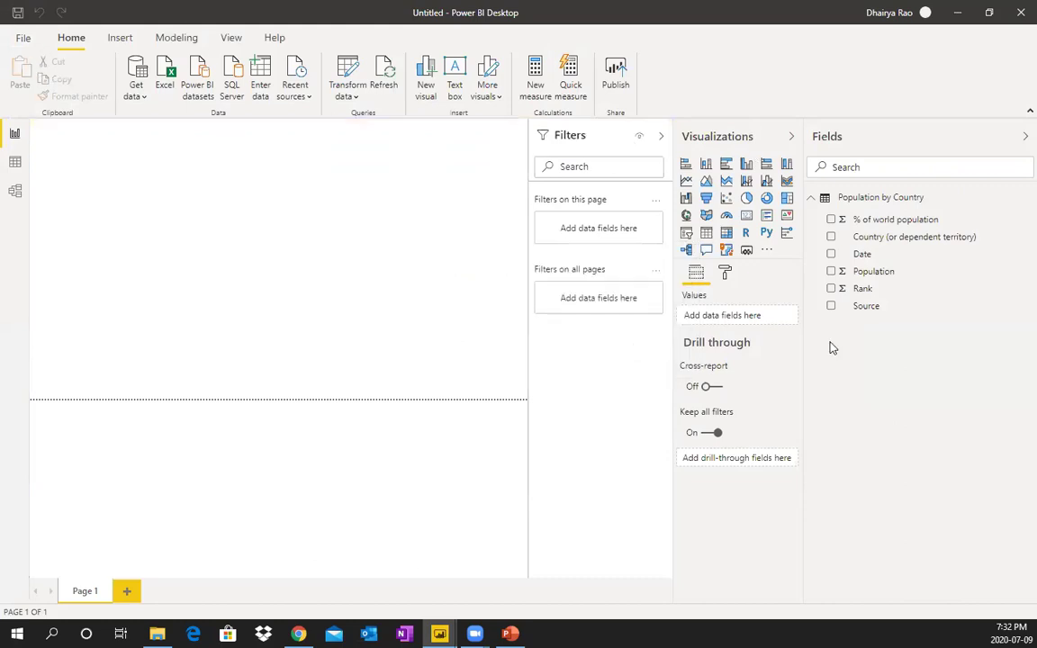
pyautogui.click(812, 200)
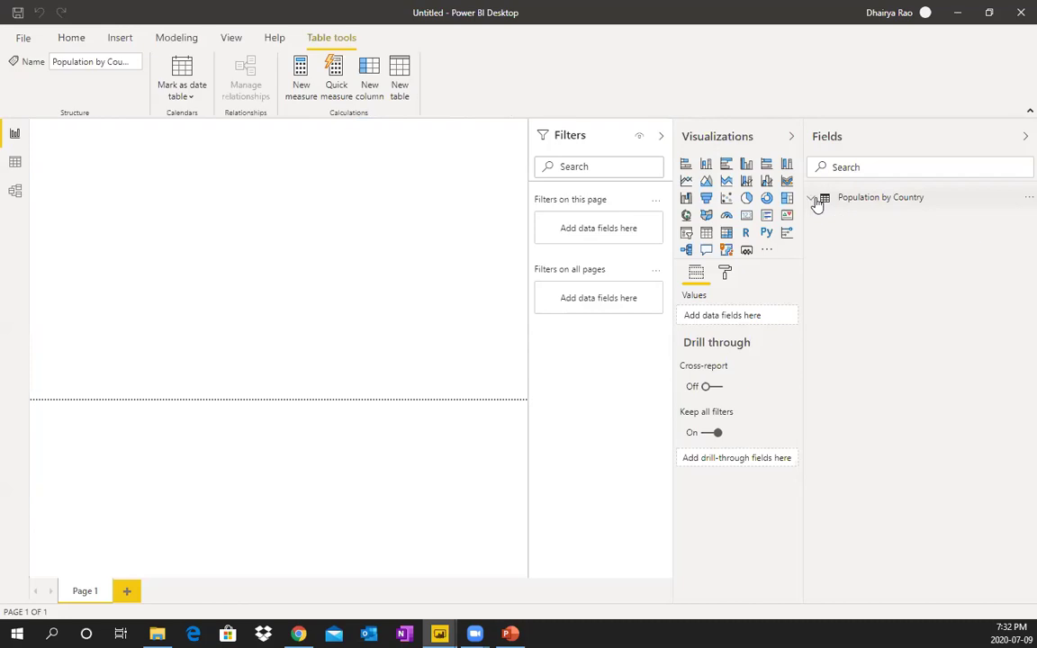
pyautogui.click(811, 200)
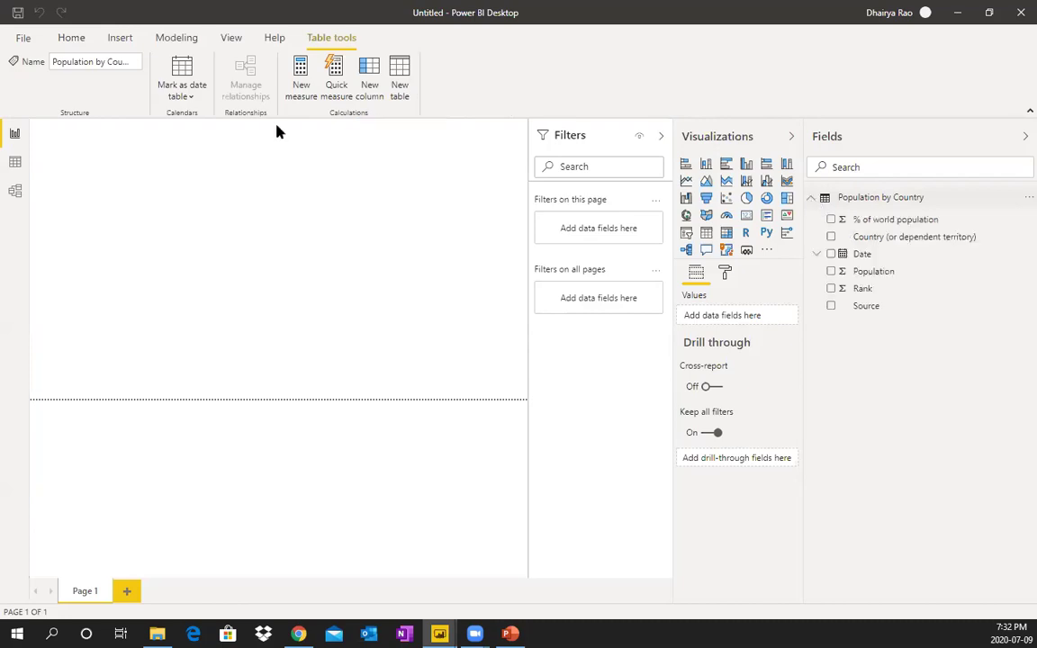
# - Import the GDP text/CSV file from the Chapter 02 folder and load it into the report
pyautogui.click(19, 37)
pyautogui.click(19, 23)
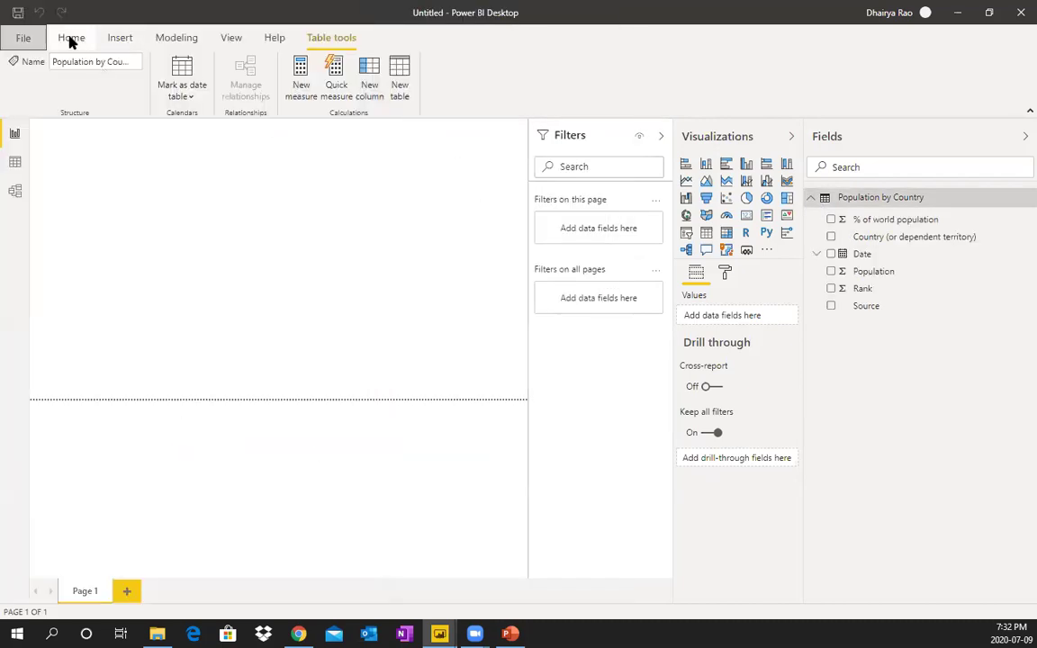
pyautogui.click(71, 38)
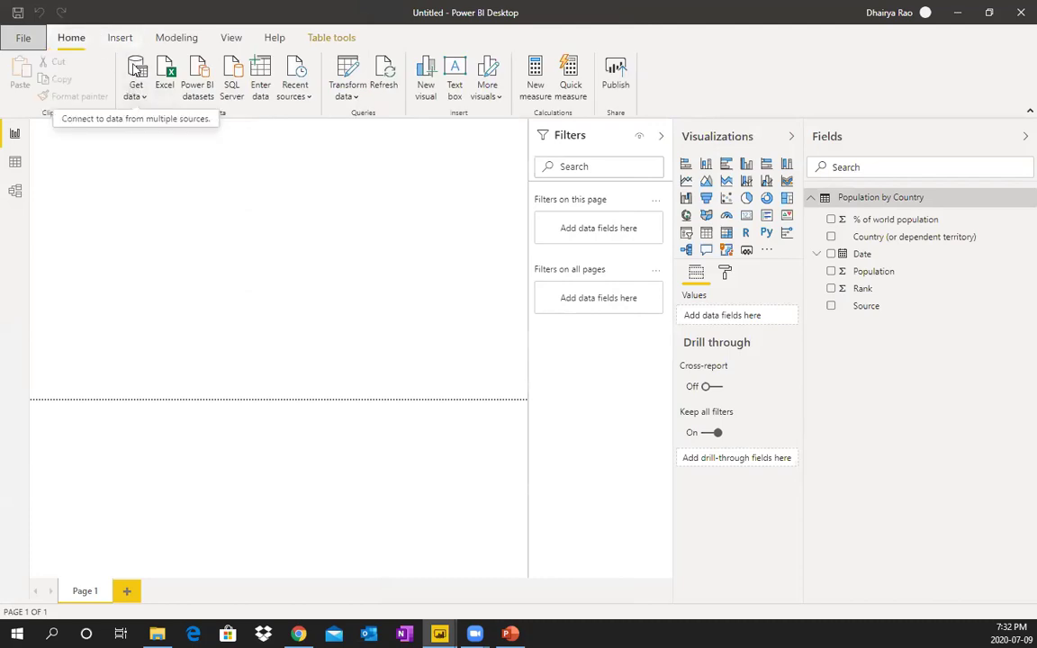
pyautogui.click(138, 97)
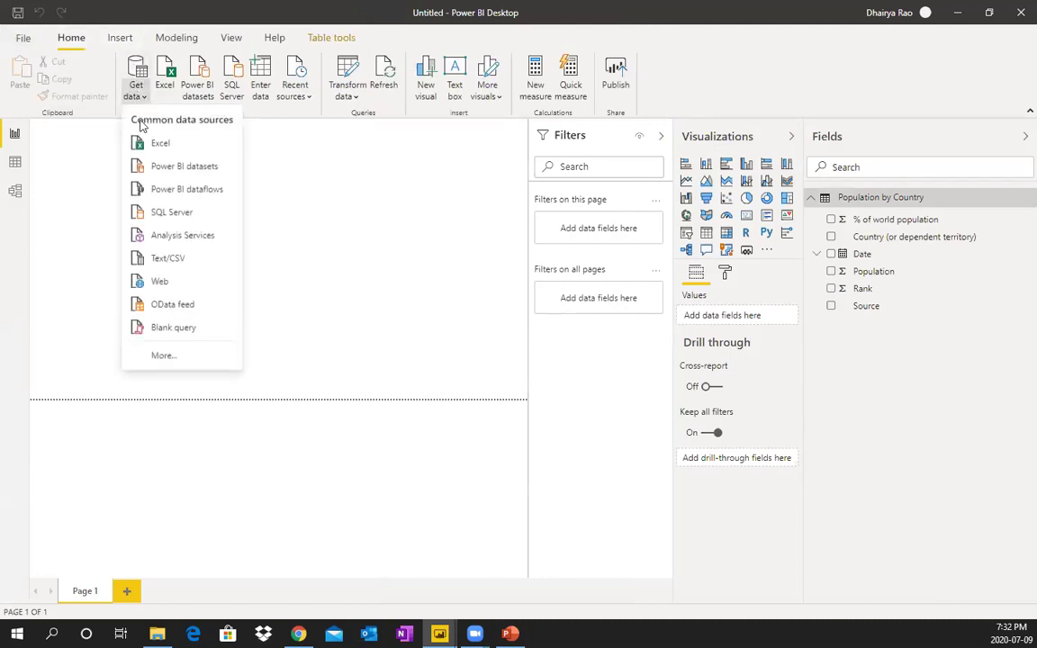
pyautogui.click(165, 259)
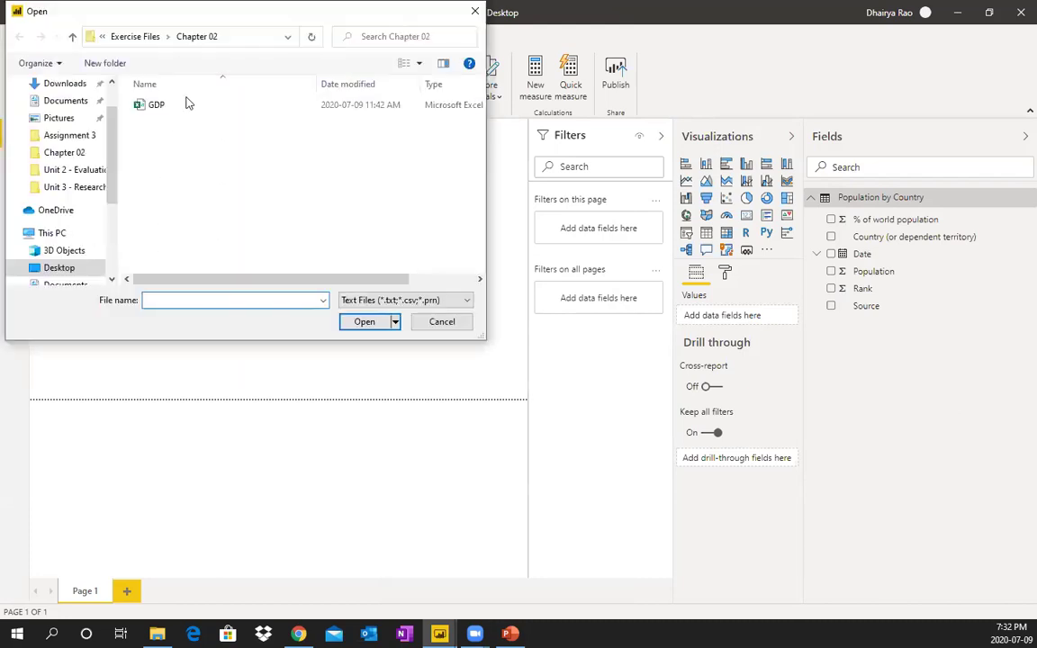
pyautogui.click(153, 105)
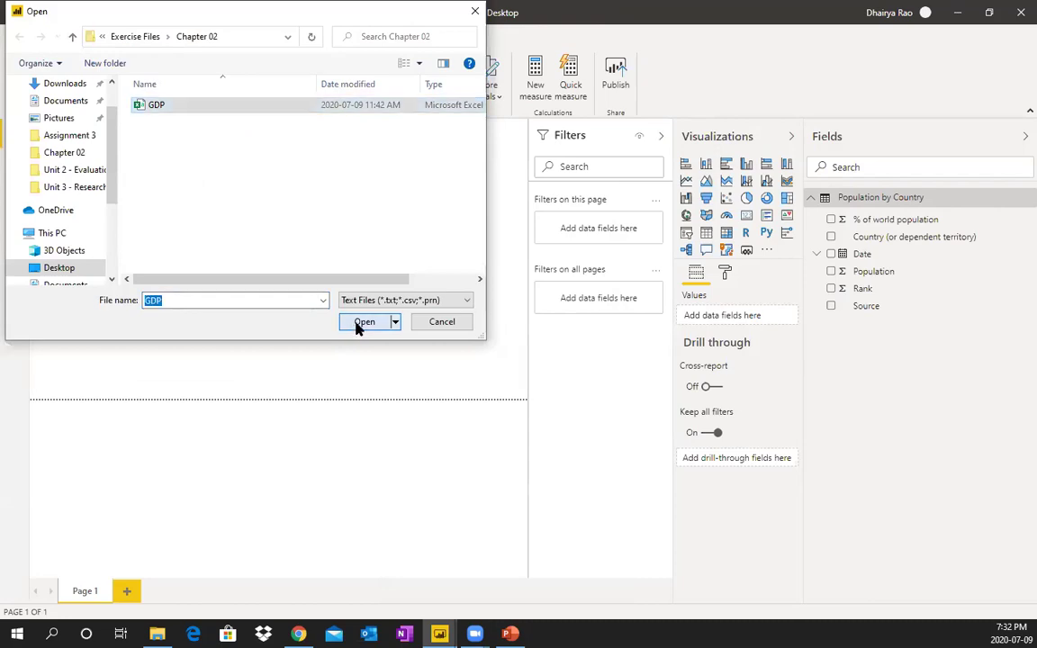
pyautogui.click(356, 324)
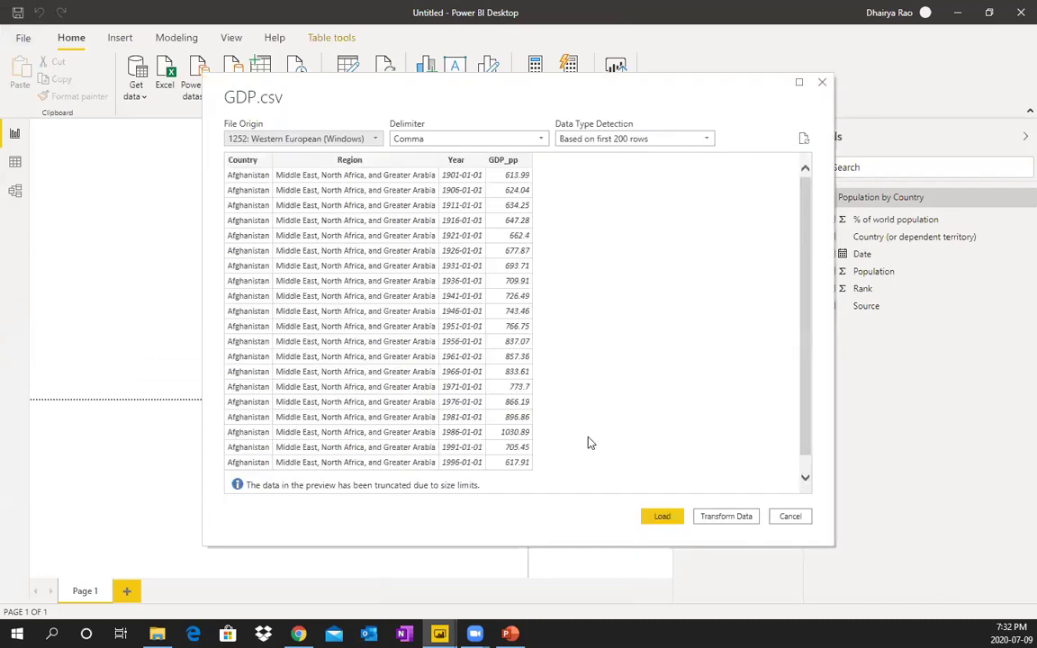
pyautogui.click(662, 517)
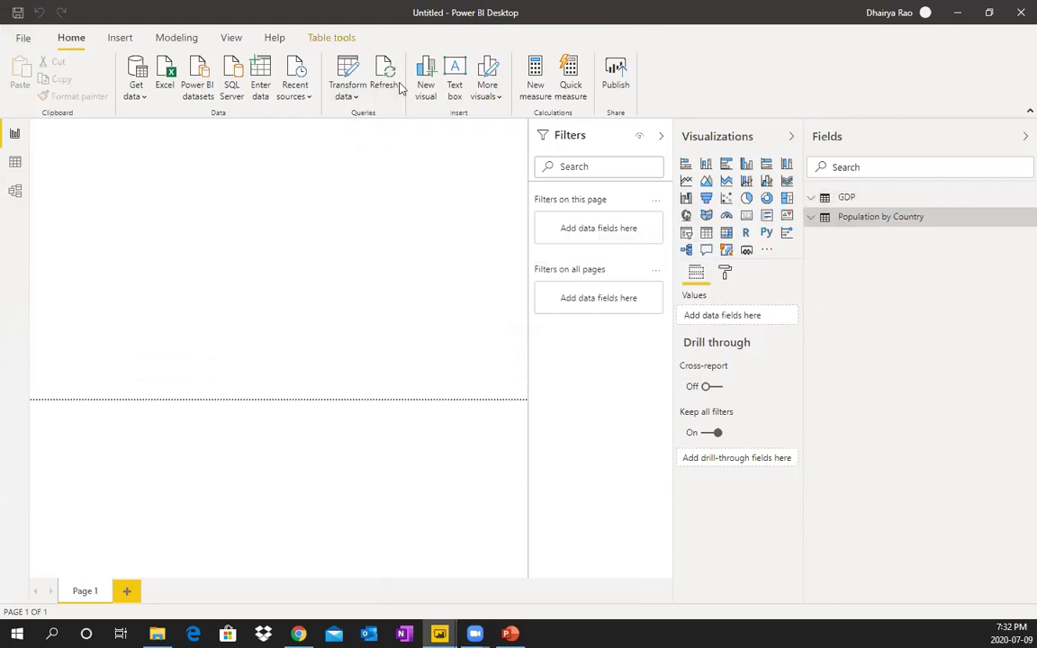
# - Open the GDP query in Power Query Editor and examine sample cells in its Country, Region, Year and GDP_pp columns
pyautogui.click(346, 78)
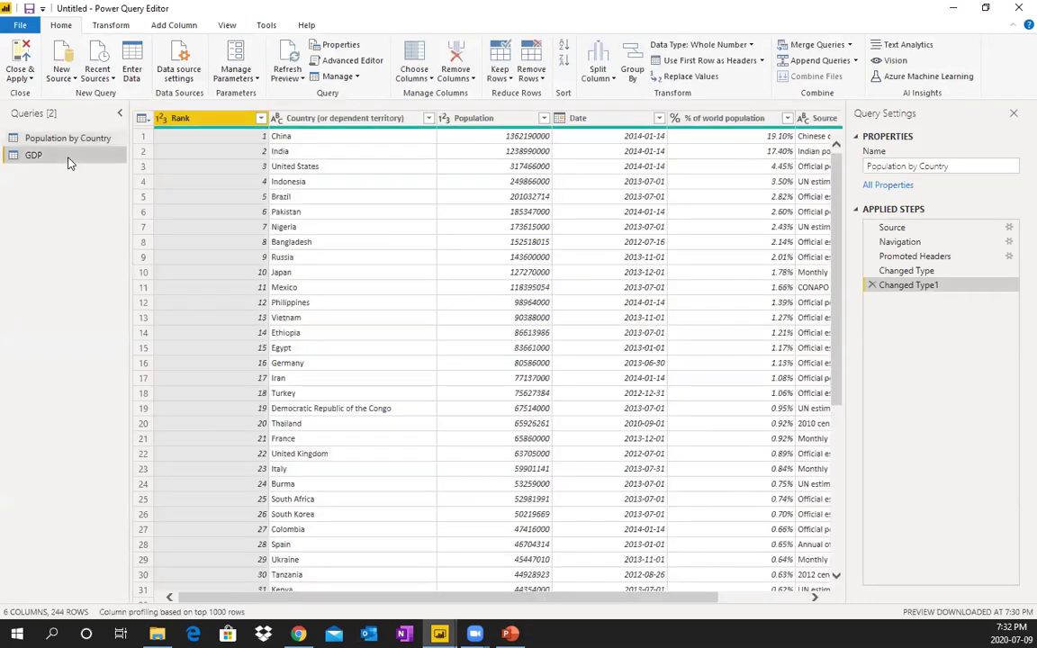
pyautogui.click(65, 161)
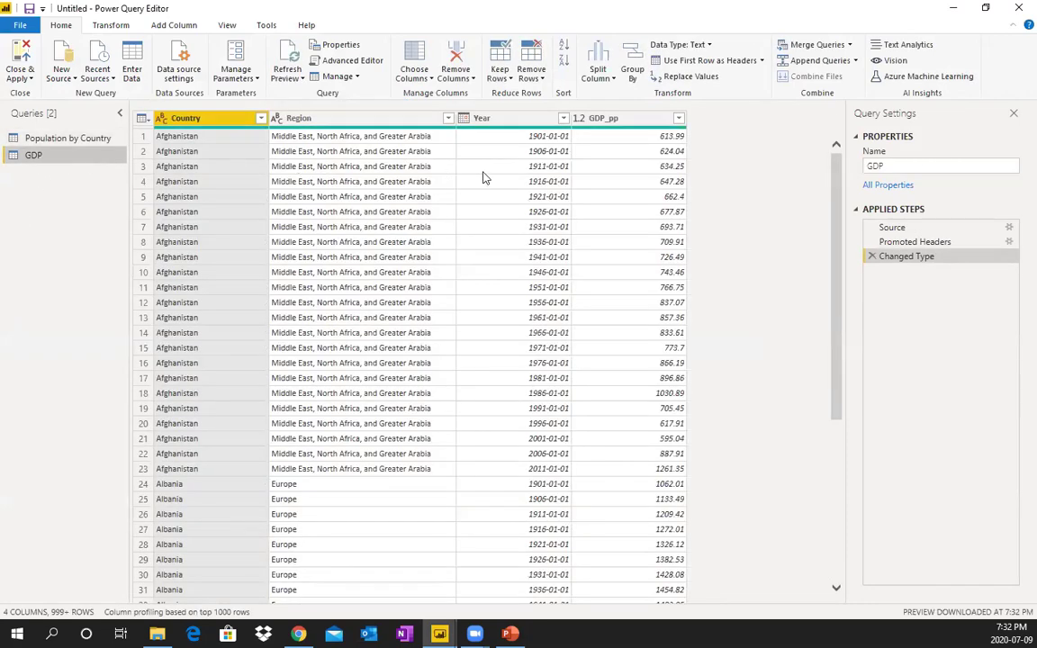
pyautogui.click(483, 179)
pyautogui.click(625, 167)
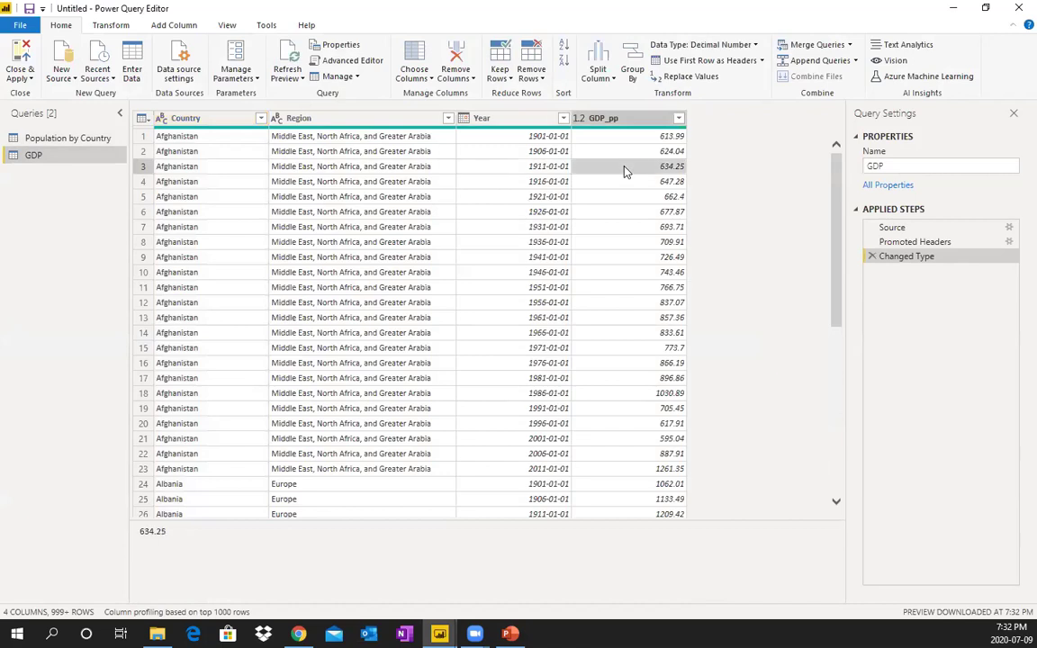
pyautogui.click(361, 183)
pyautogui.click(205, 200)
pyautogui.click(288, 200)
pyautogui.click(239, 202)
pyautogui.click(342, 184)
pyautogui.click(518, 181)
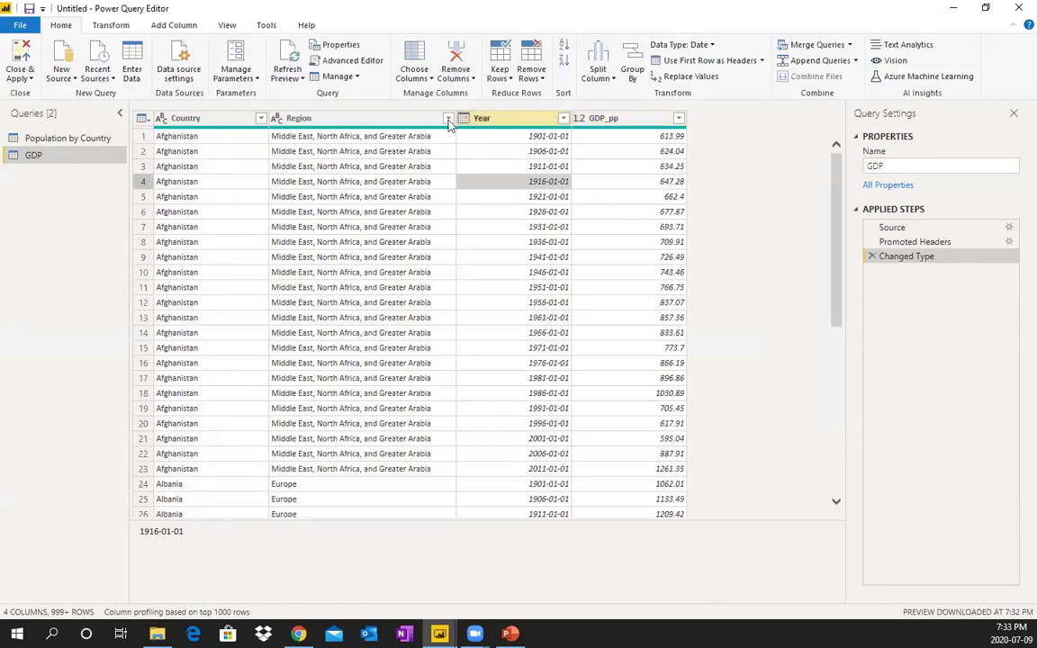
pyautogui.click(601, 211)
pyautogui.click(518, 211)
pyautogui.click(360, 197)
pyautogui.click(195, 198)
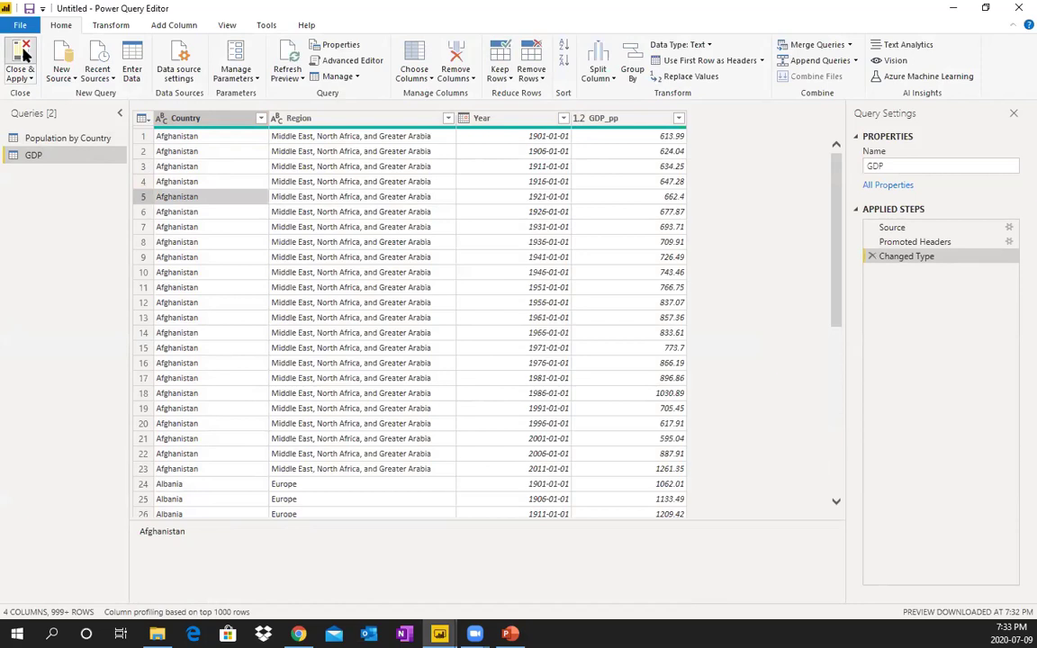
# - Close Power Query Editor with changes applied and show the Population by Country and GDP tables in Model view
pyautogui.click(22, 56)
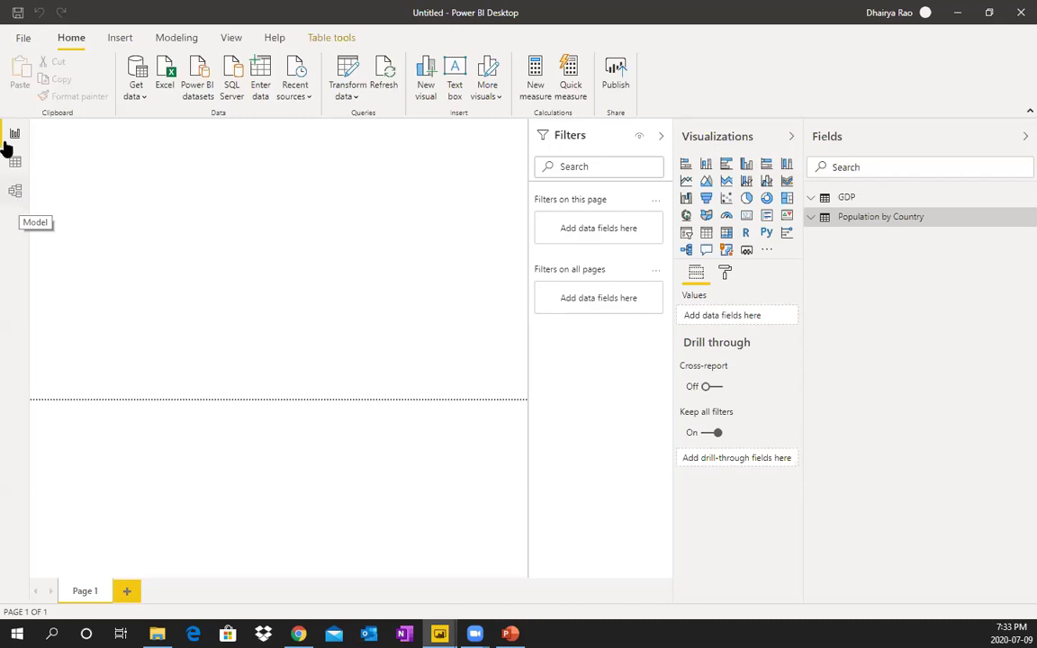
pyautogui.click(13, 192)
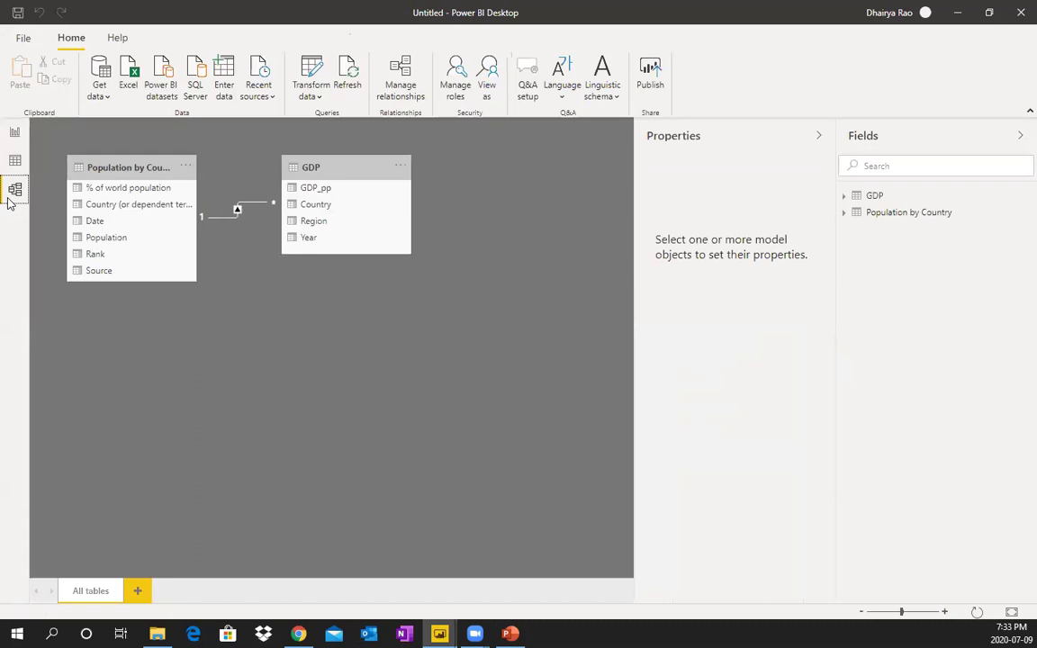
pyautogui.click(13, 134)
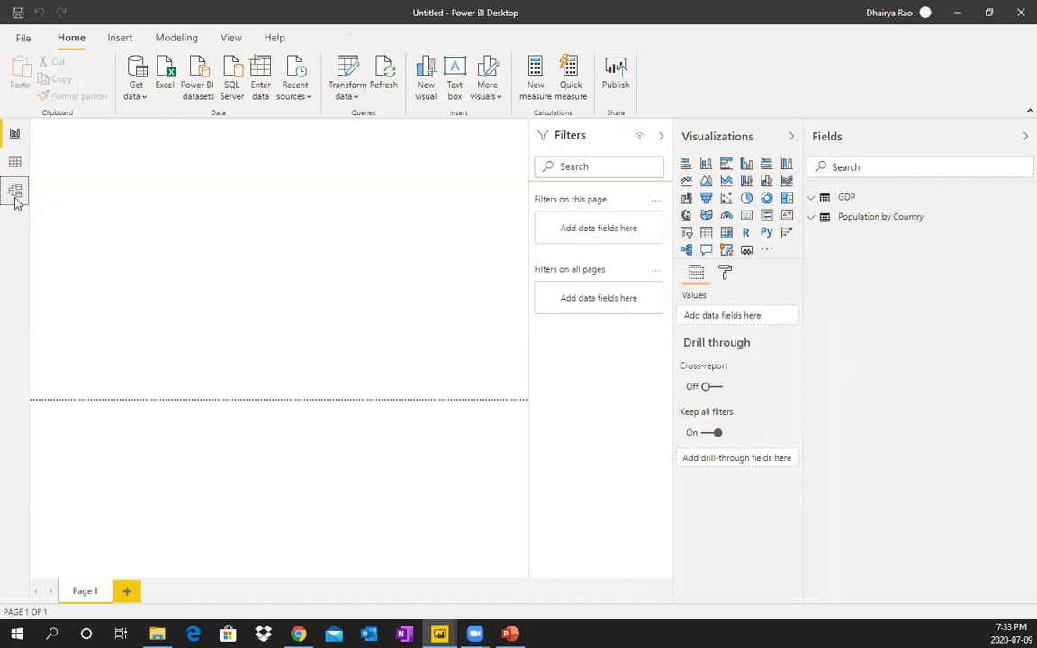
pyautogui.click(14, 194)
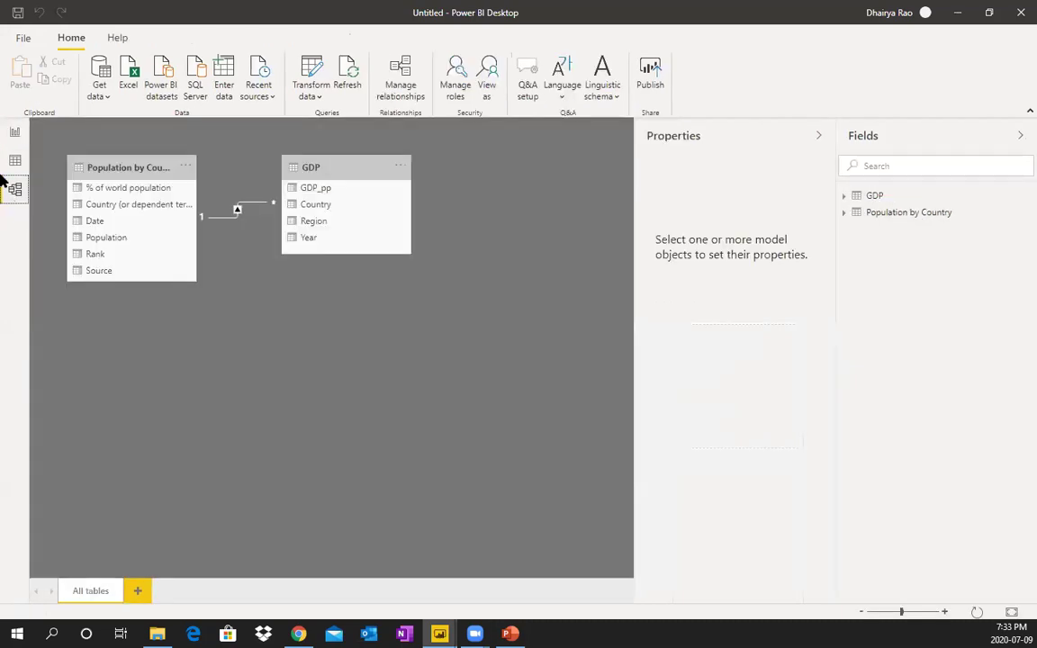
# - Edit the relationship between GDP and Population by Country, setting its cross filter direction to Both
pyautogui.rightClick(227, 222)
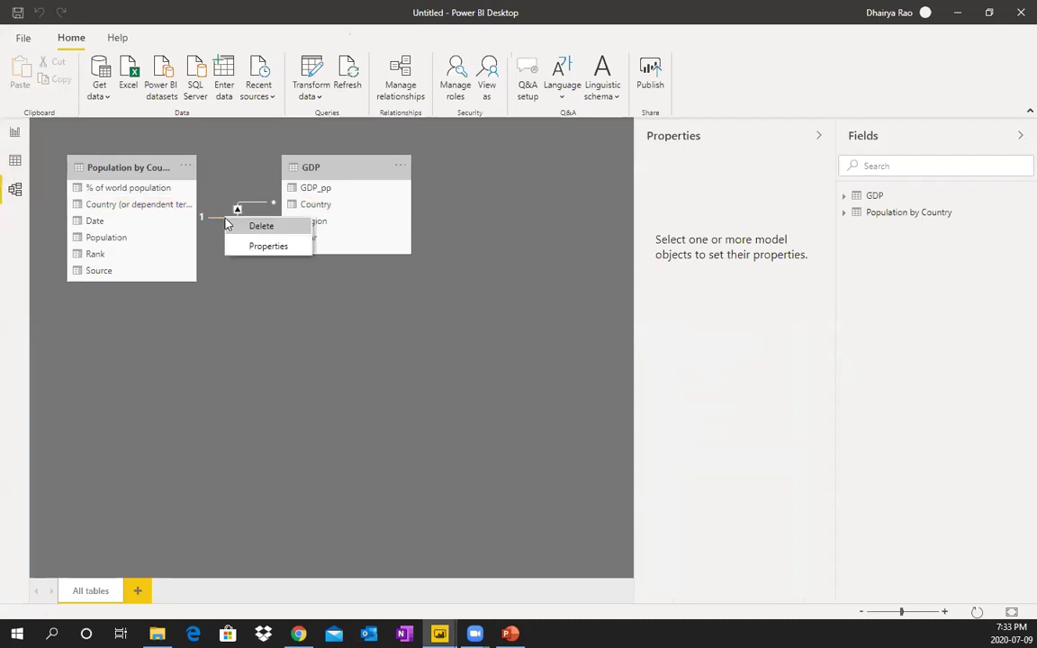
pyautogui.click(225, 196)
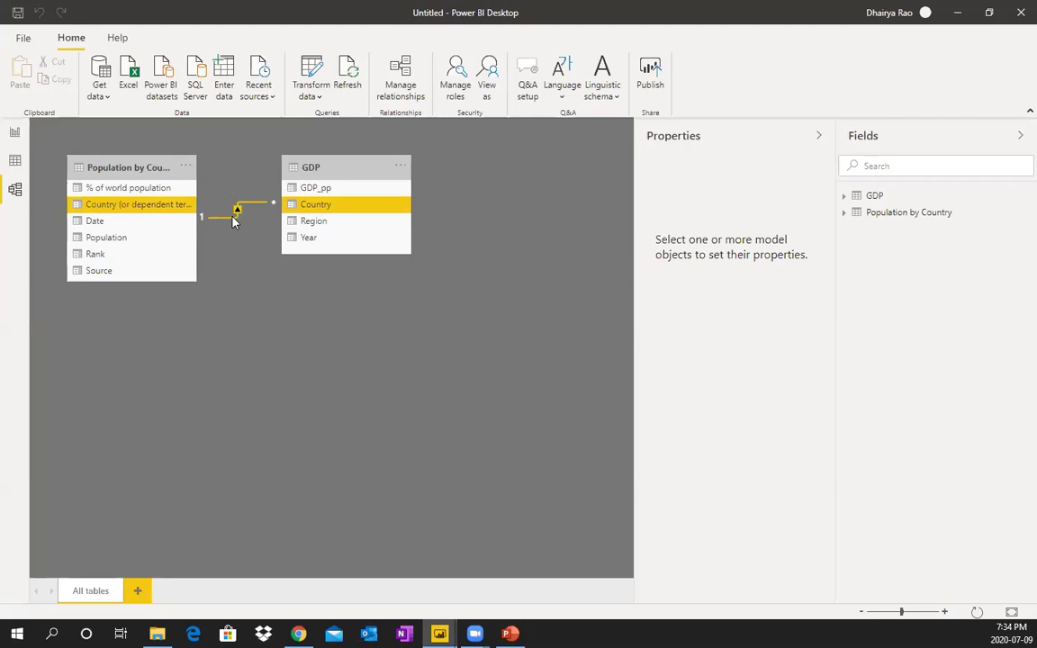
pyautogui.rightClick(233, 221)
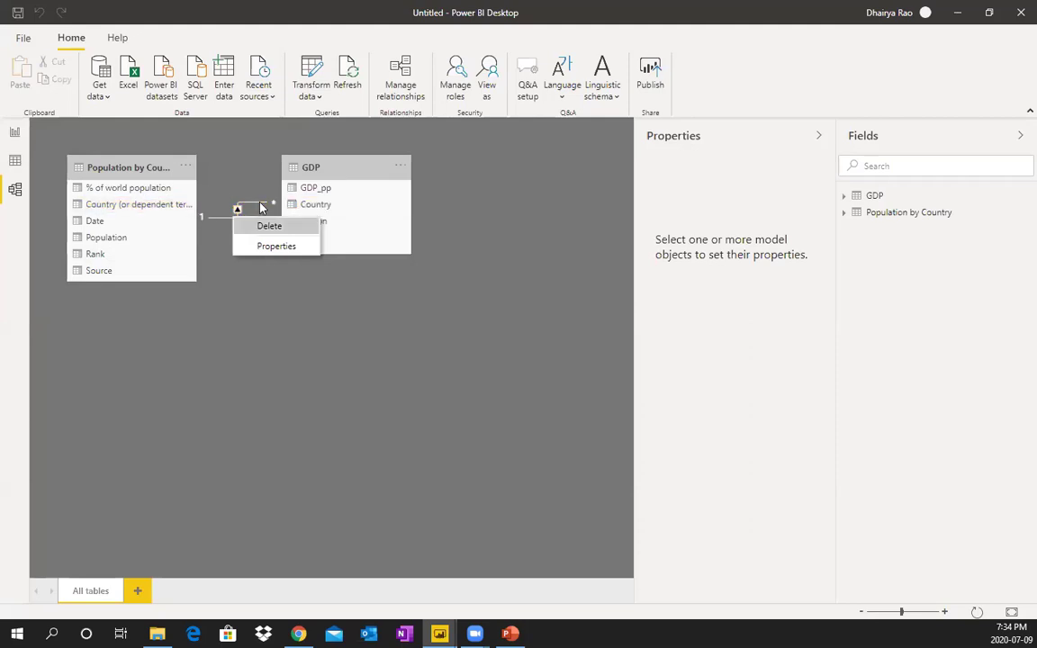
pyautogui.click(255, 248)
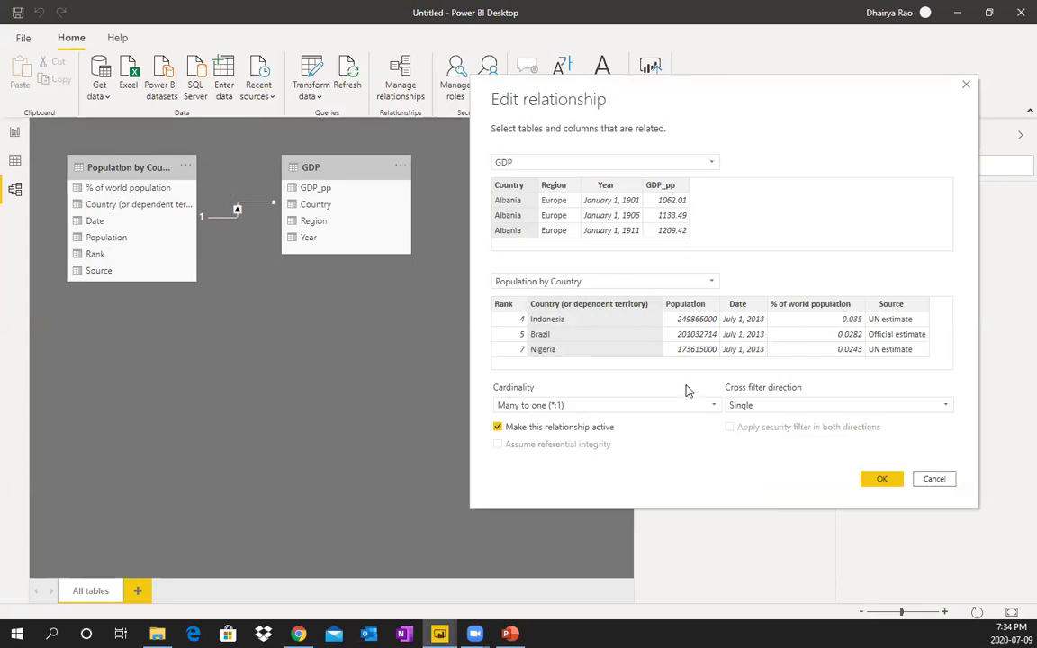
pyautogui.click(779, 409)
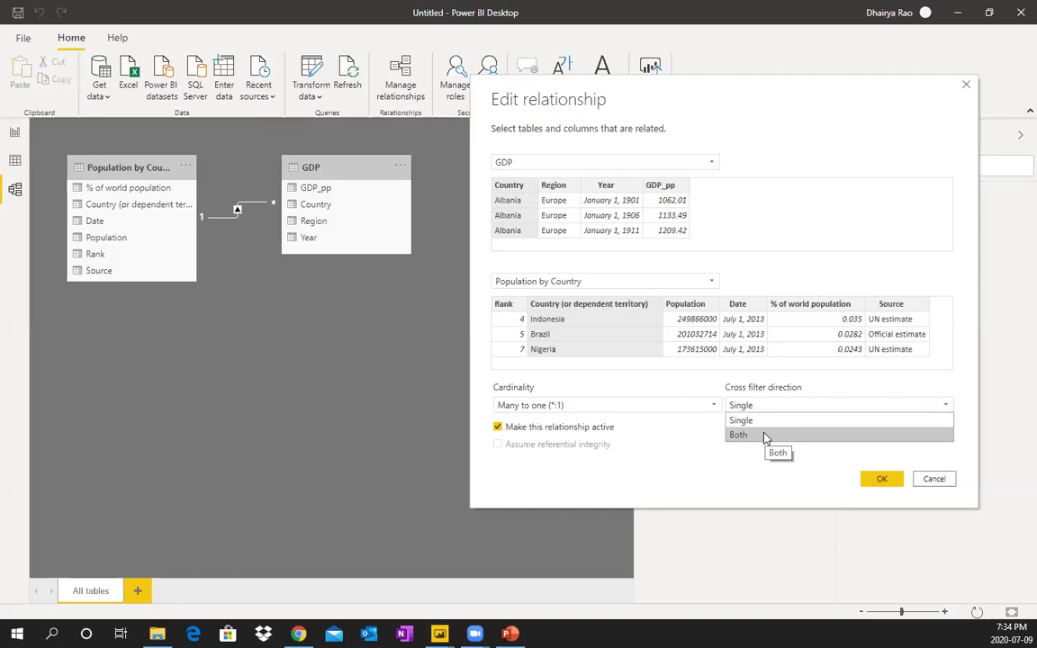
pyautogui.click(765, 436)
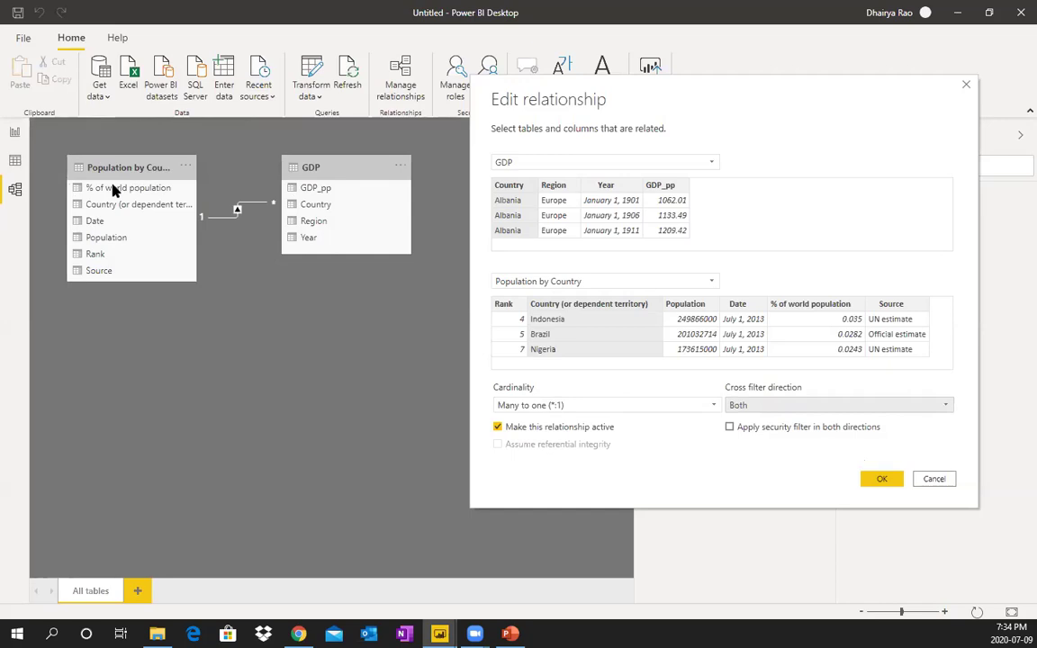
pyautogui.click(882, 480)
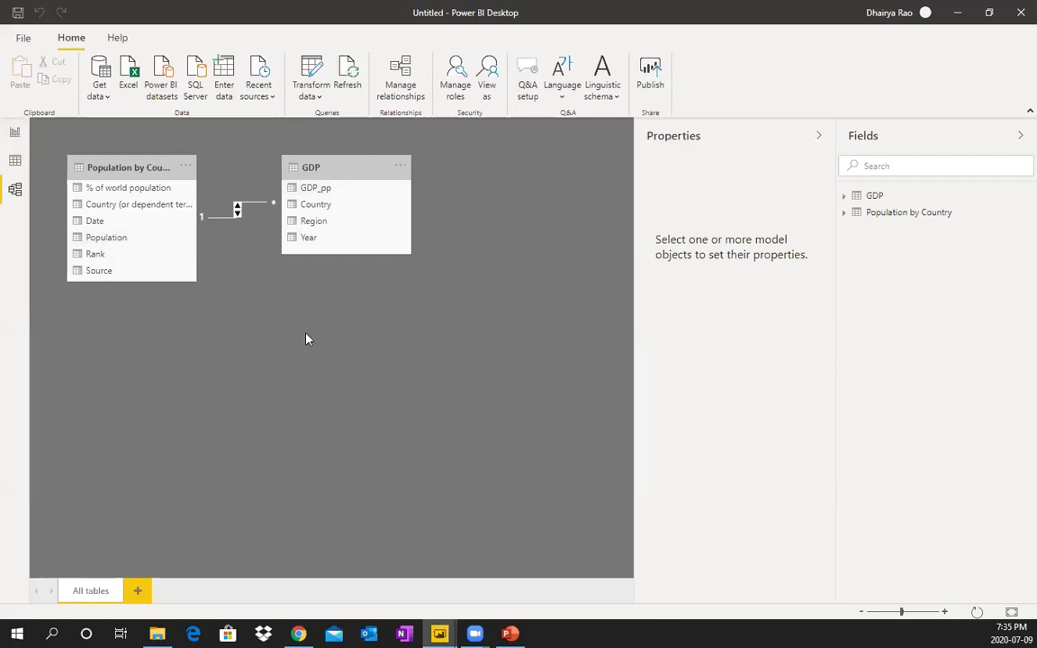
# - Add a map of the GDP table's Country field in Report view, place it in the page's upper-left corner and enlarge it
pyautogui.click(8, 135)
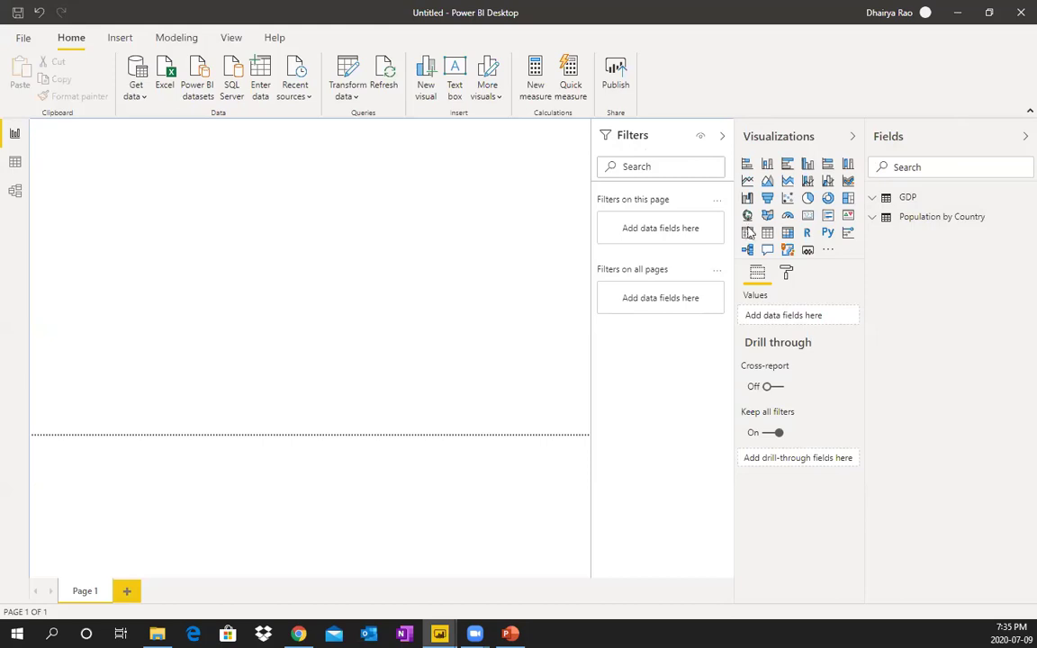
pyautogui.click(873, 205)
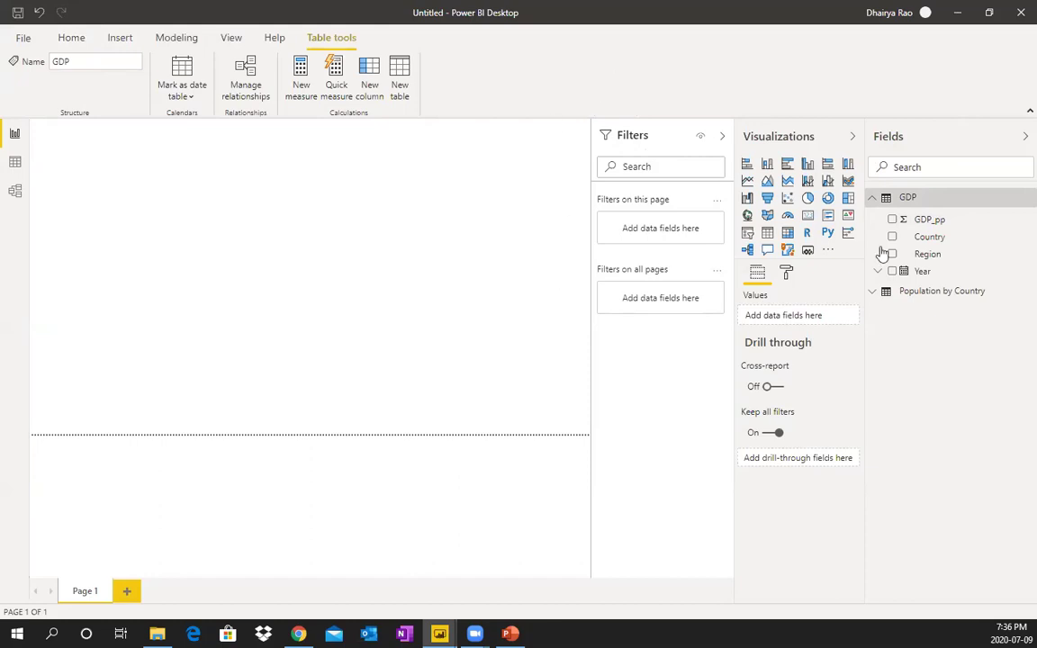
pyautogui.moveTo(938, 239); pyautogui.dragTo(139, 223)
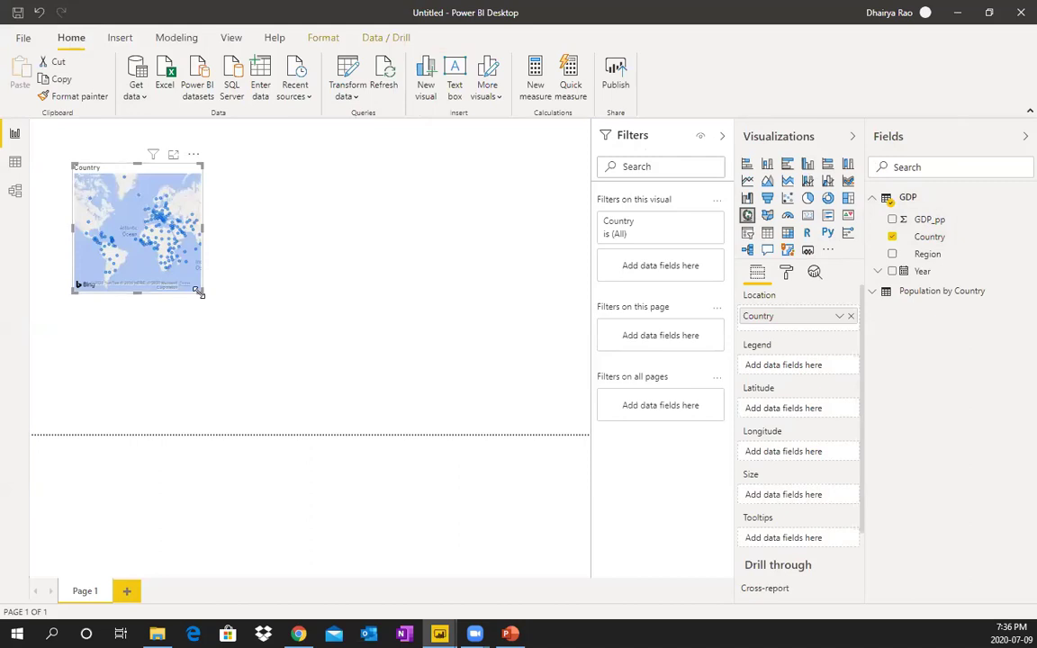
pyautogui.moveTo(162, 166); pyautogui.dragTo(121, 123)
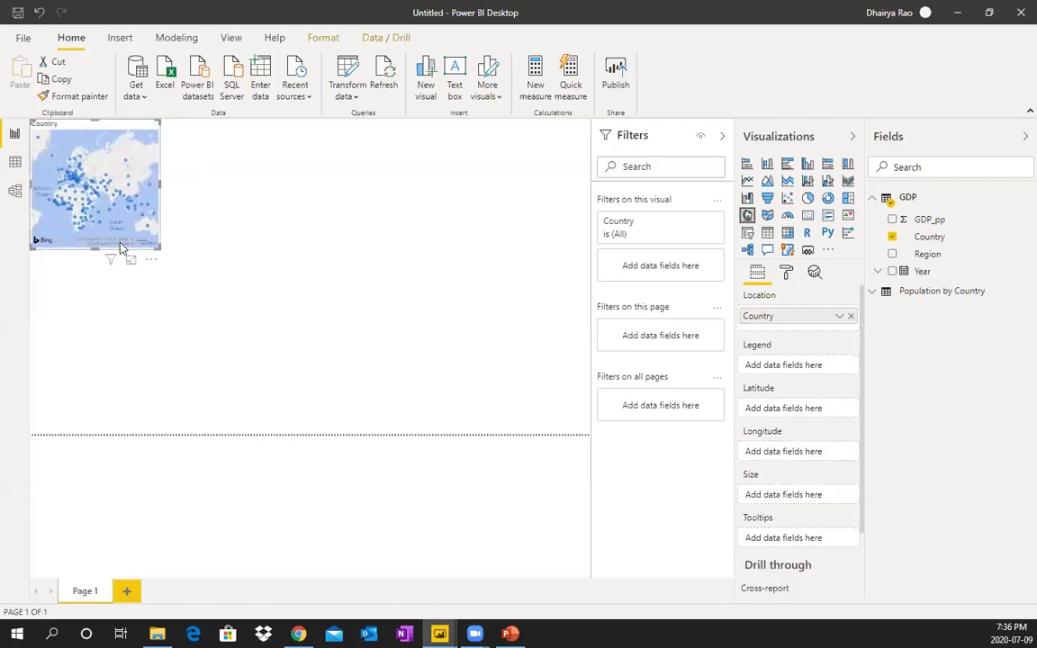
pyautogui.moveTo(158, 247); pyautogui.dragTo(291, 326)
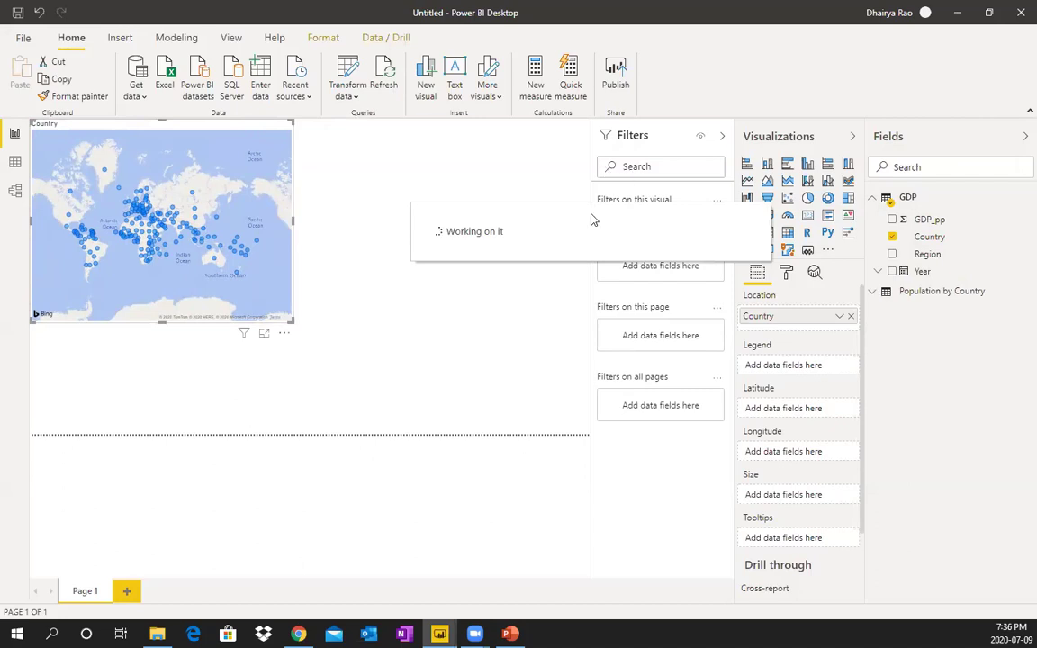
# - Size the map's bubbles by the Population field of Population by Country and enlarge the map across most of the page
pyautogui.click(877, 295)
pyautogui.click(876, 293)
pyautogui.click(877, 289)
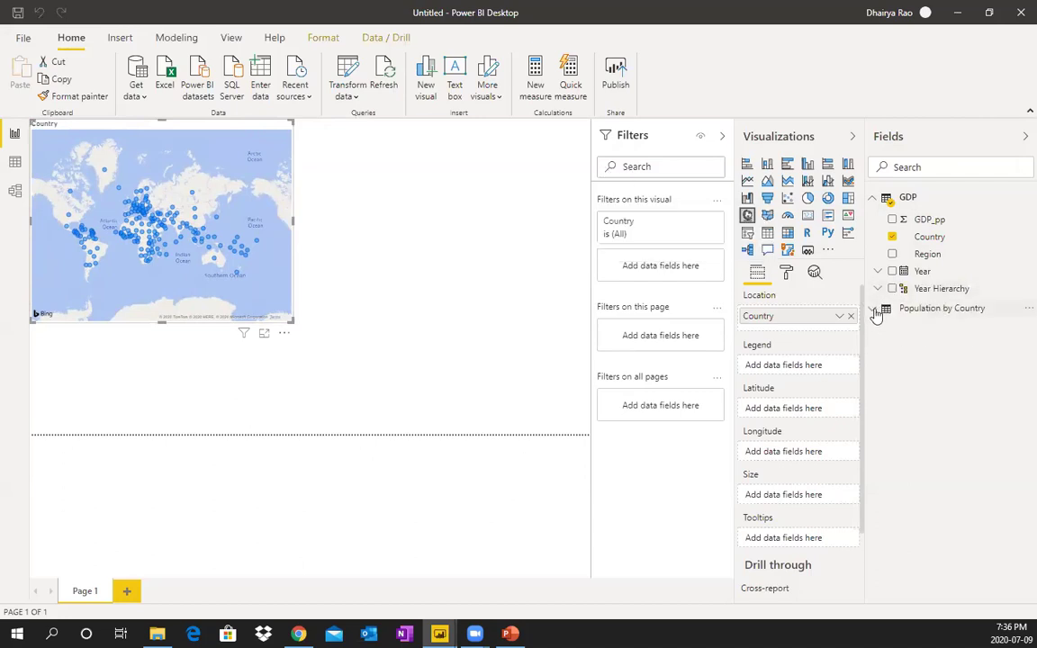
pyautogui.click(874, 308)
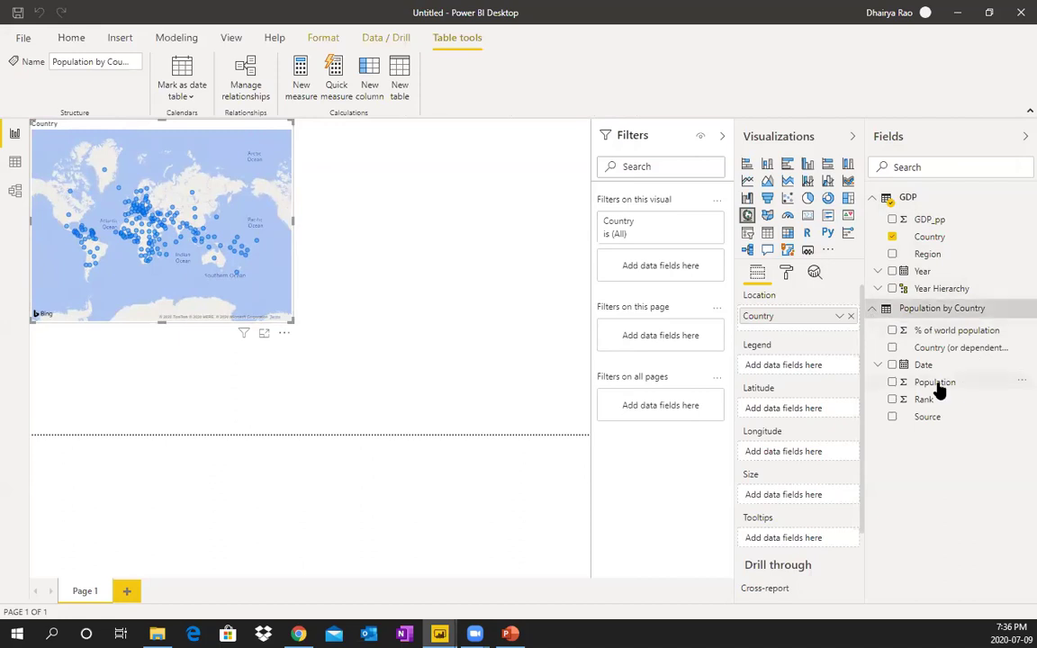
pyautogui.moveTo(939, 389); pyautogui.dragTo(799, 493)
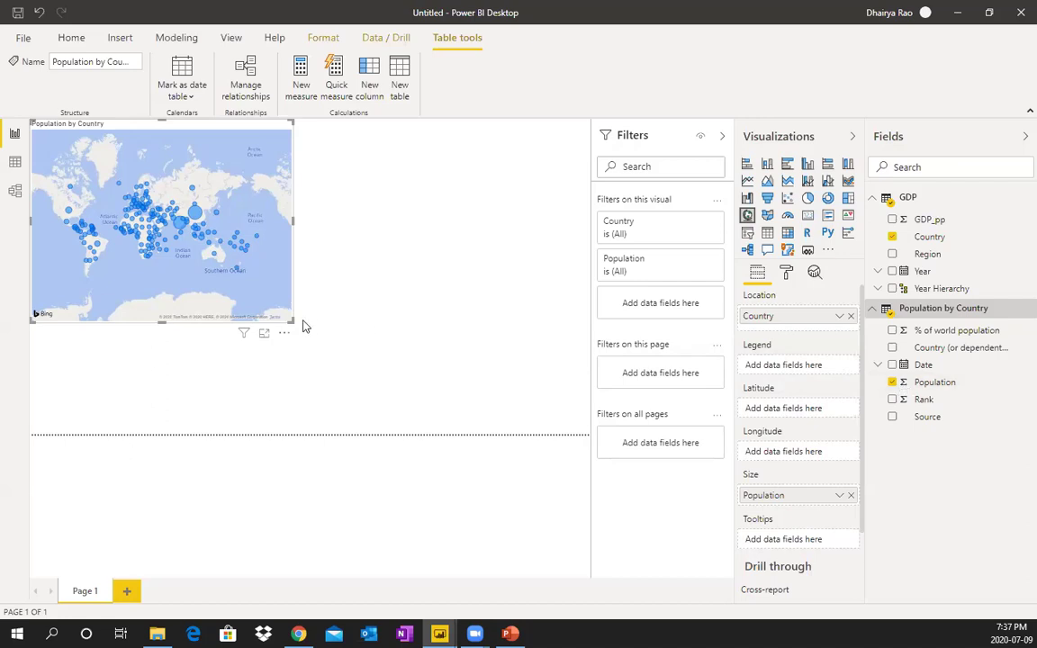
pyautogui.moveTo(293, 321); pyautogui.dragTo(427, 415)
pyautogui.moveTo(471, 447); pyautogui.dragTo(548, 475)
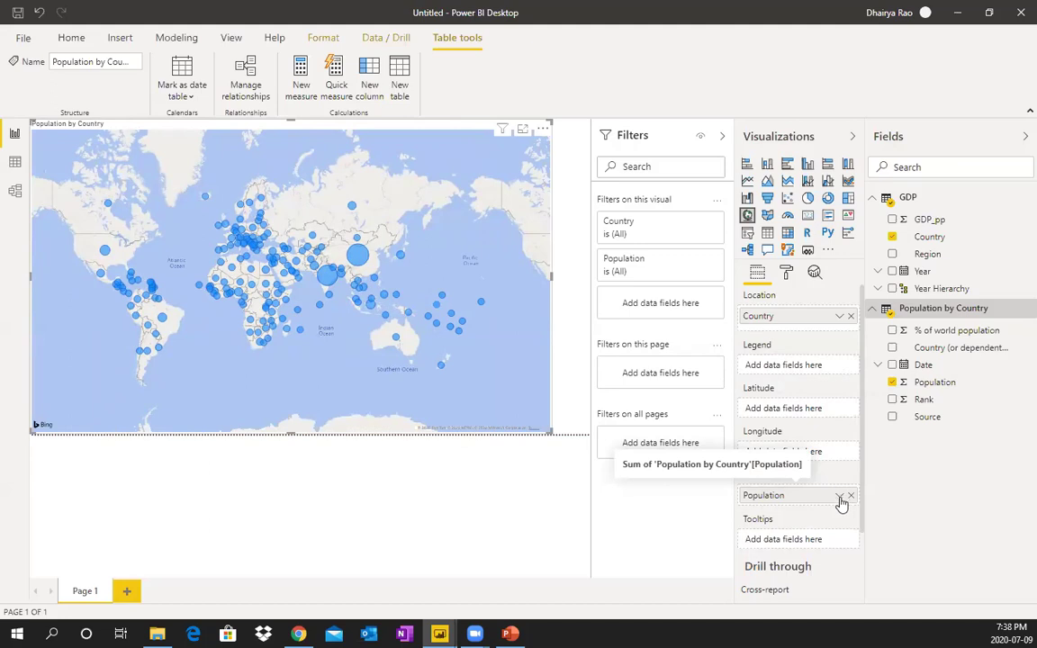
# - Try Average as the Population aggregation for the map's bubble size and restore Sum
pyautogui.click(840, 500)
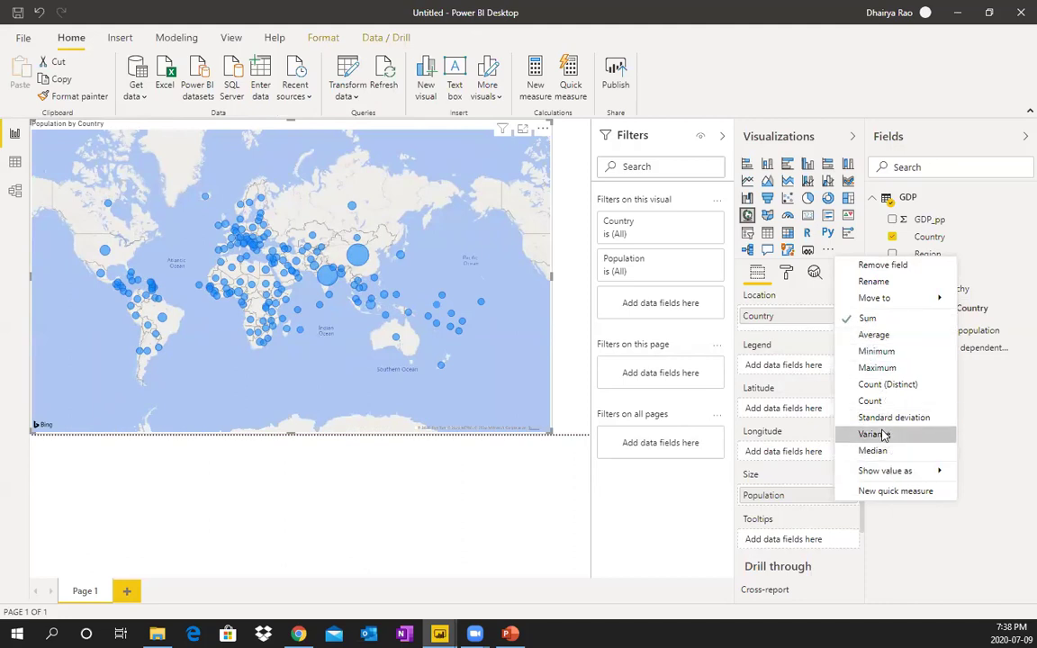
pyautogui.click(869, 336)
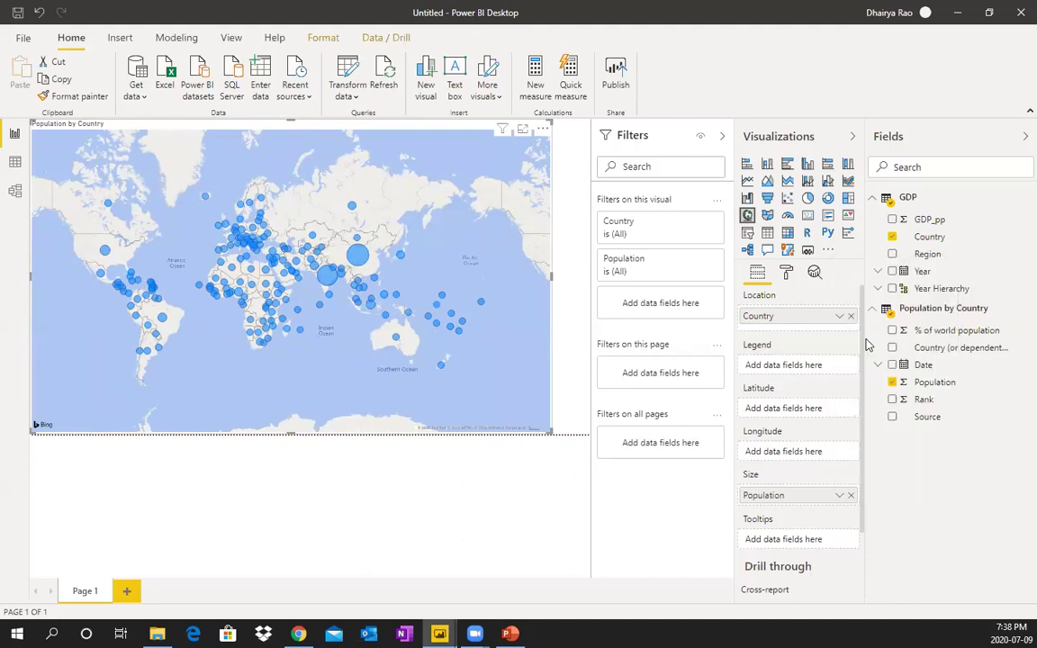
pyautogui.click(841, 498)
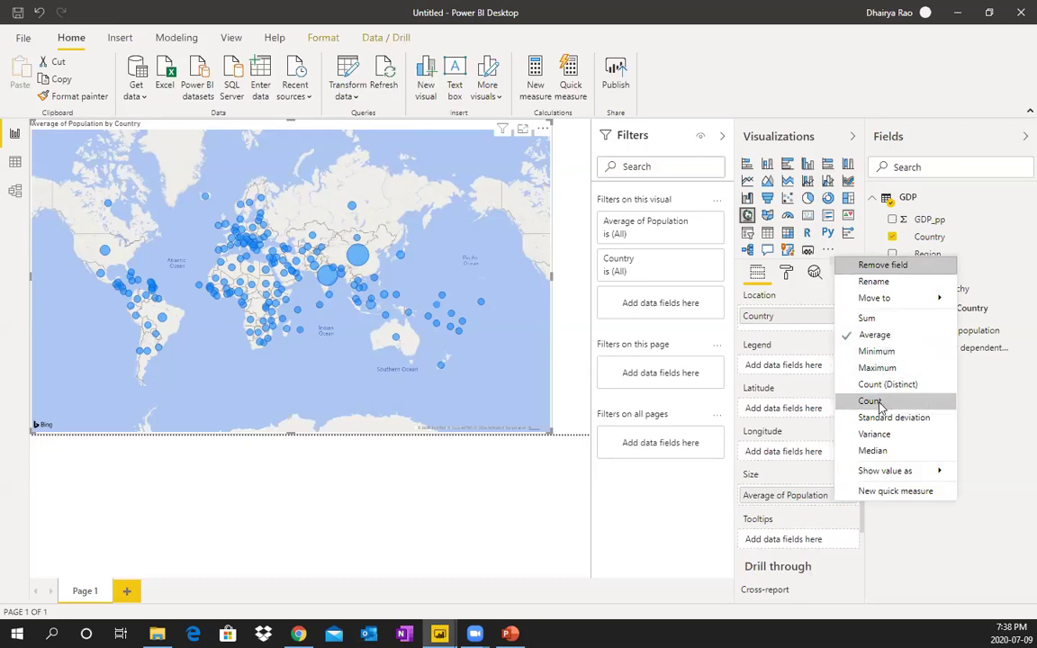
pyautogui.click(869, 319)
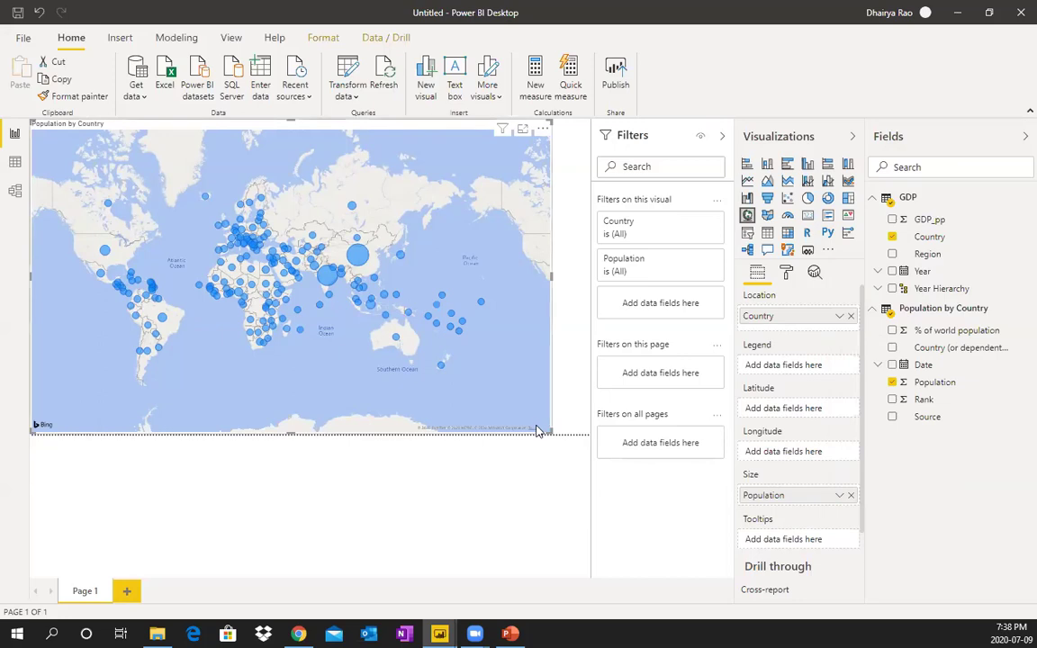
# - Widen the map to the full page width and set its bubble size to -13
pyautogui.moveTo(543, 429); pyautogui.dragTo(581, 568)
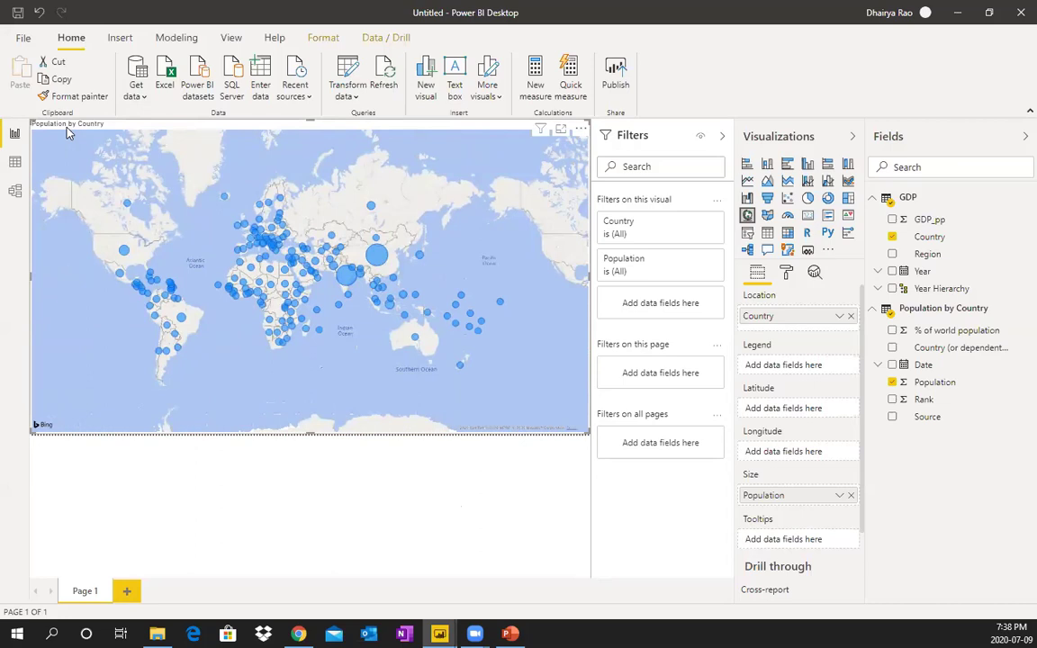
pyautogui.click(787, 273)
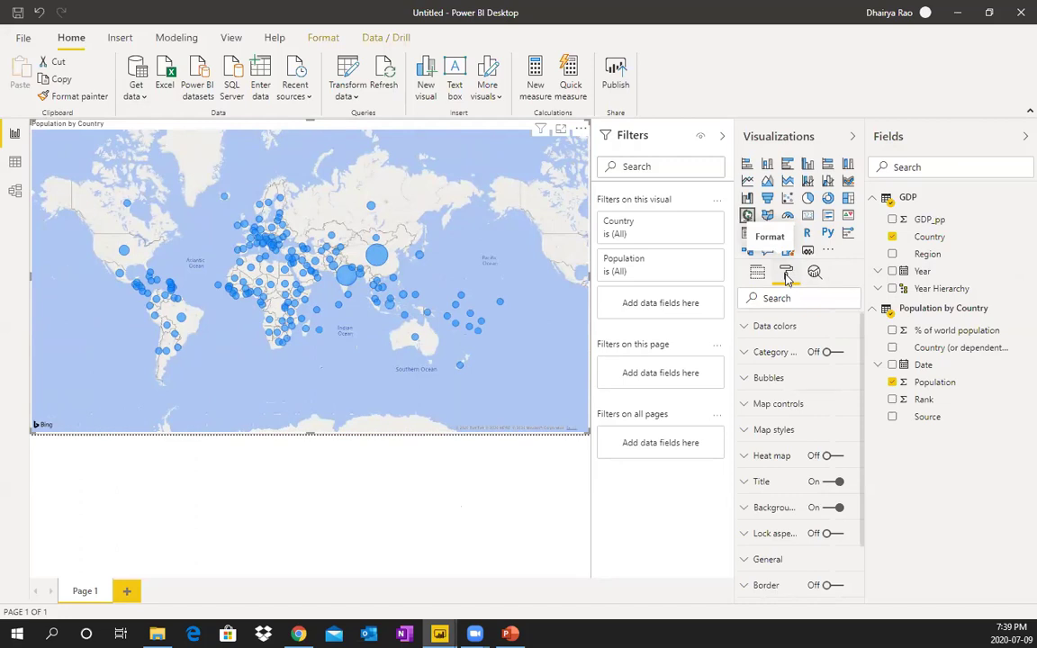
pyautogui.click(771, 378)
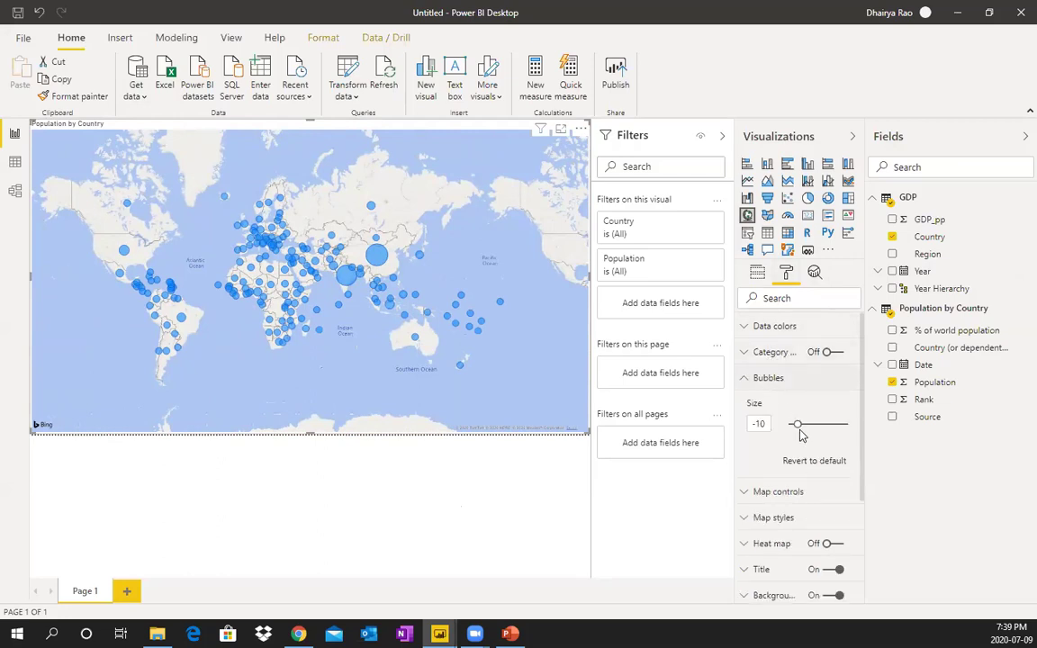
pyautogui.moveTo(798, 418)
pyautogui.mouseDown()
pyautogui.moveTo(830, 423)
pyautogui.moveTo(795, 423)
pyautogui.mouseUp()
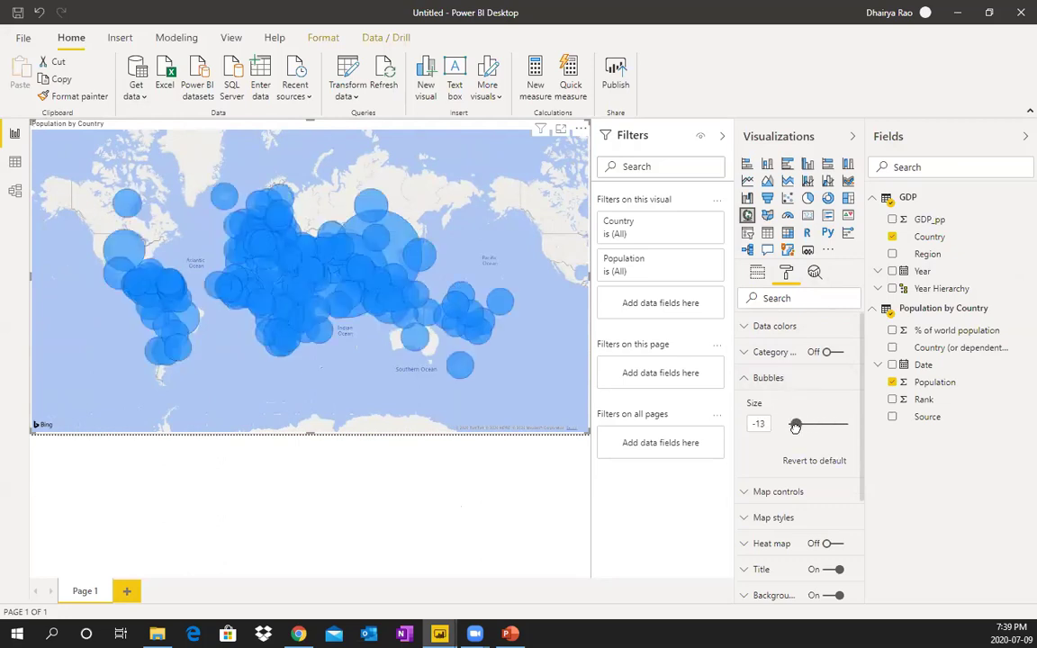
pyautogui.click(772, 380)
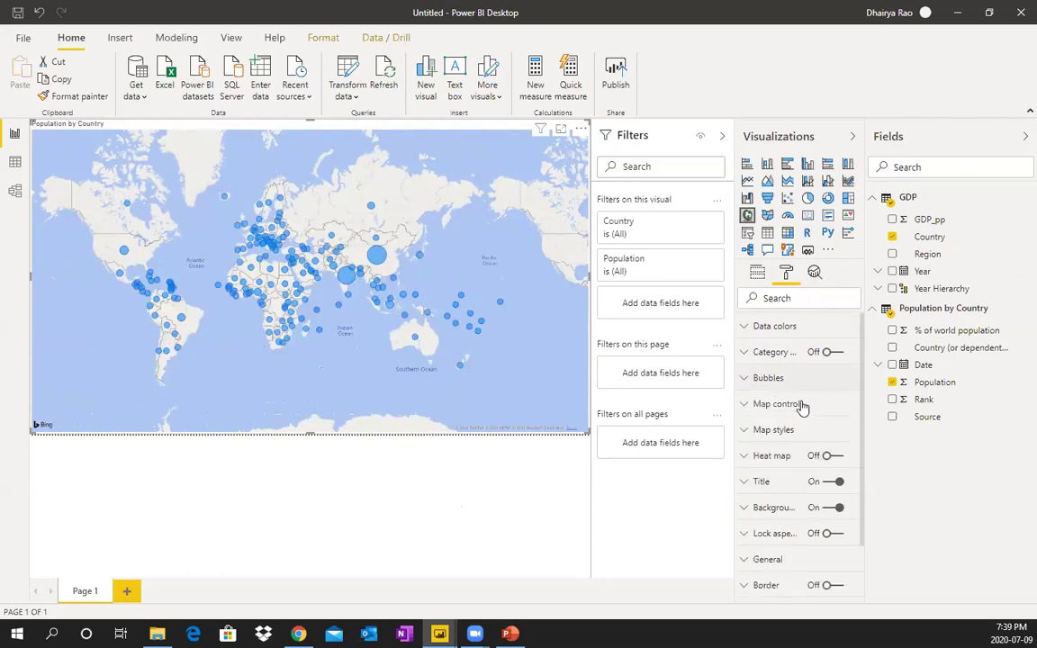
# - Review the map's title formatting options, including text, word wrap, font color, background color and alignment
pyautogui.click(760, 483)
pyautogui.scroll(-3, 796, 432)
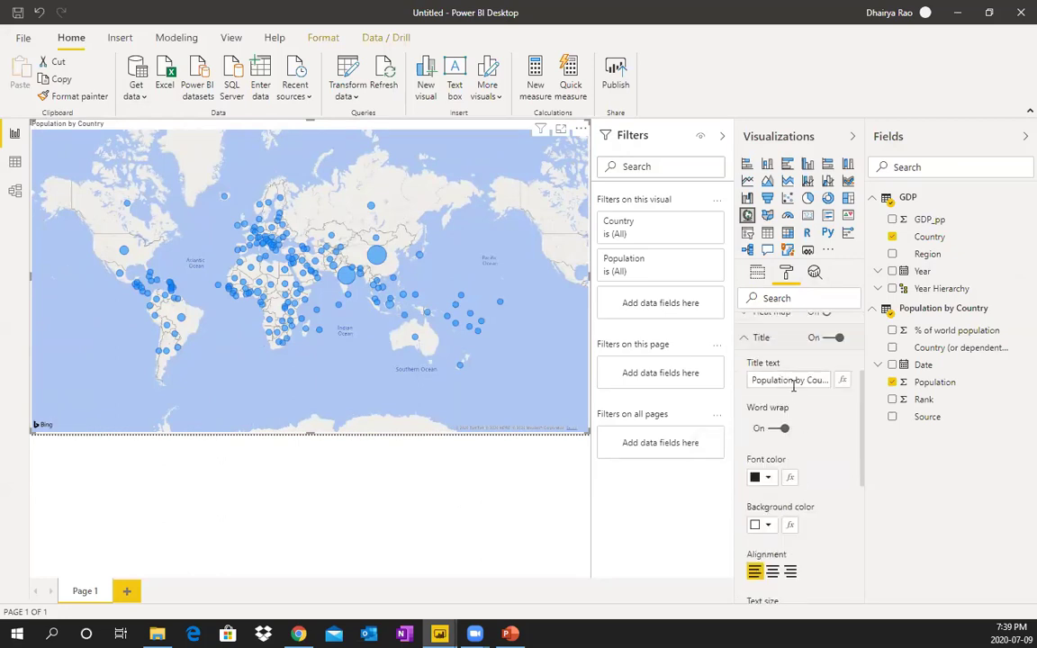
pyautogui.scroll(-1, 794, 526)
pyautogui.scroll(-2, 806, 477)
pyautogui.scroll(5, 783, 450)
pyautogui.click(760, 480)
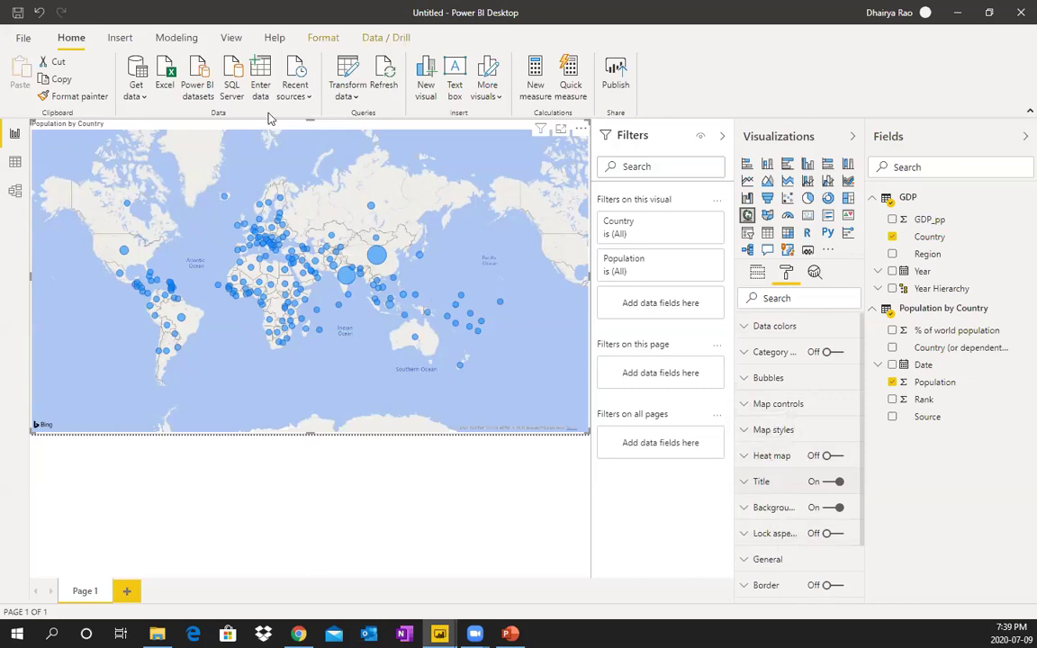
# - Shrink the map to under half the page width and add a treemap below it, grouped by Region with GDP_pp as values
pyautogui.moveTo(590, 433); pyautogui.dragTo(274, 320)
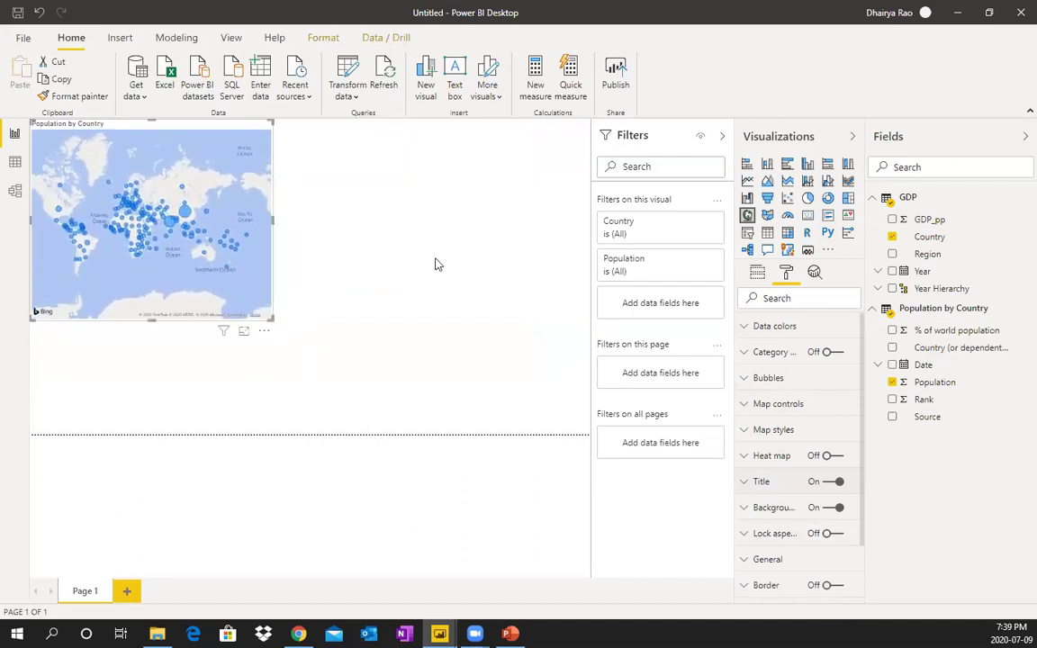
pyautogui.press('Escape')
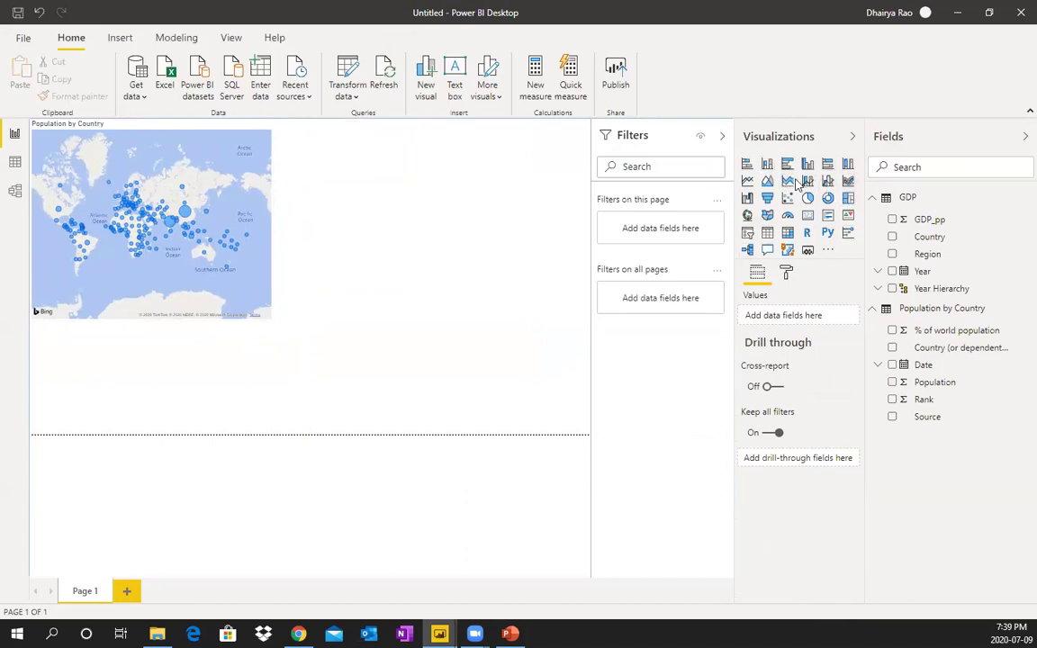
pyautogui.click(848, 199)
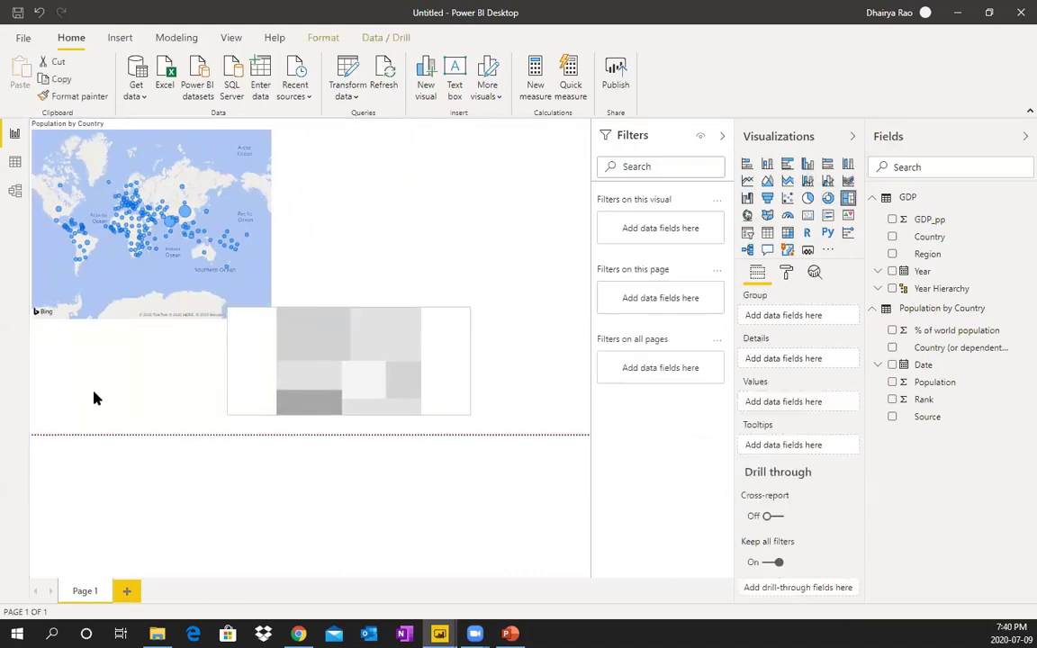
pyautogui.click(892, 254)
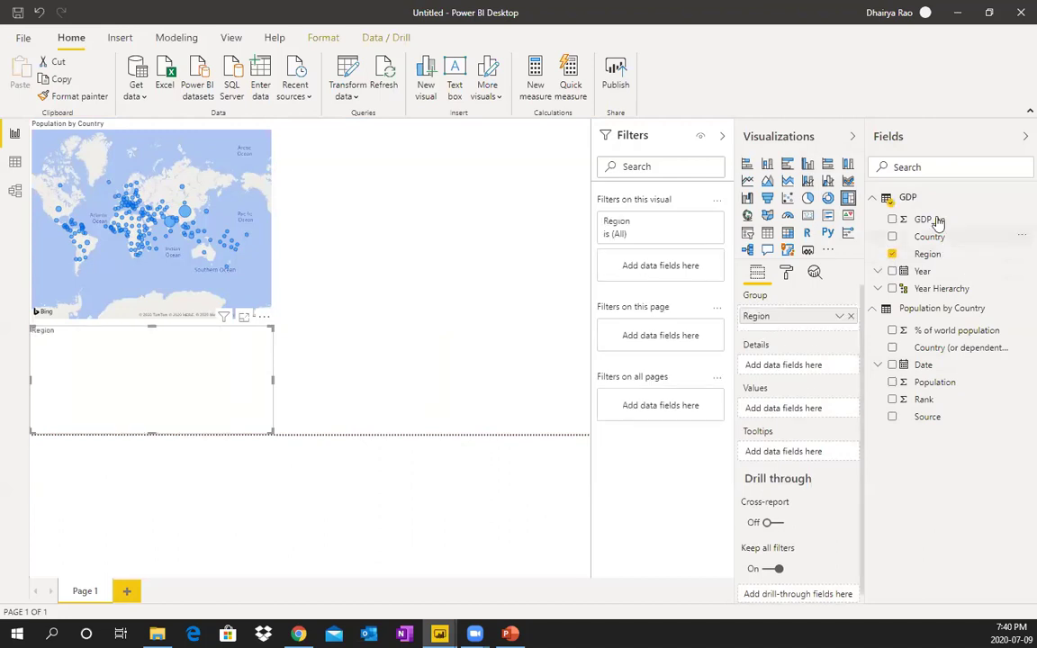
pyautogui.moveTo(927, 224); pyautogui.dragTo(804, 416)
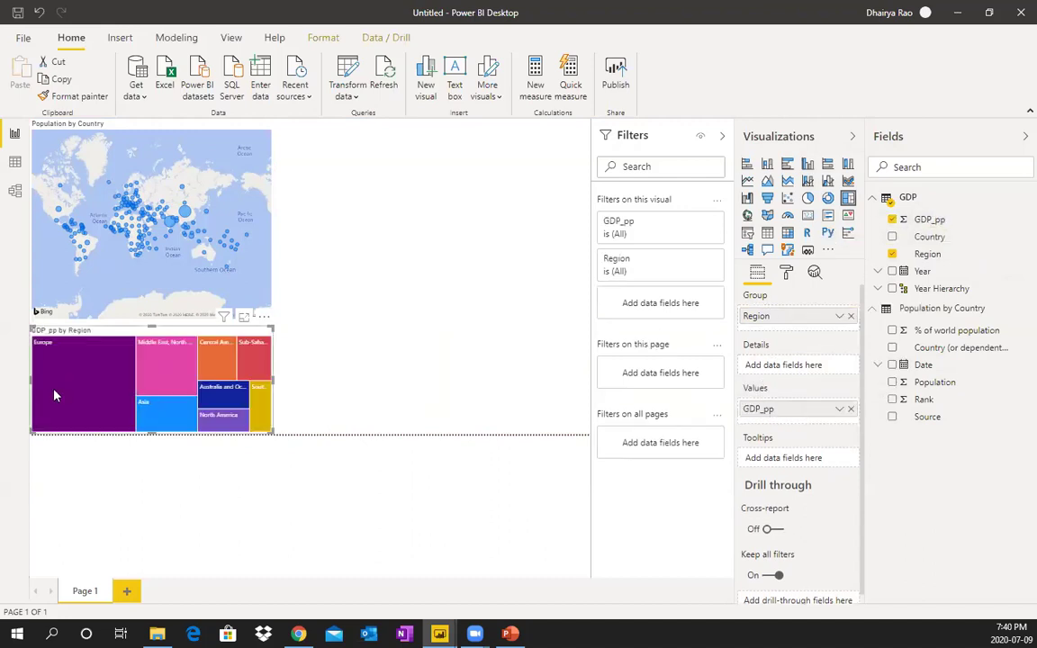
# - Review the aggregation options for GDP_pp and examine the treemap's Europe and North America values
pyautogui.click(839, 409)
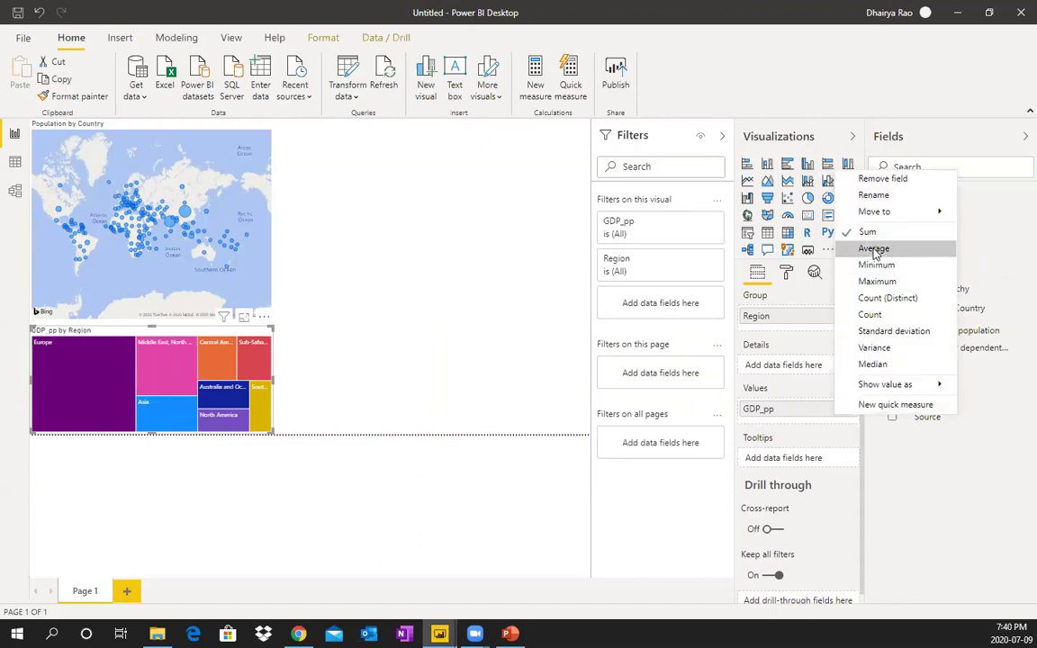
pyautogui.click(714, 332)
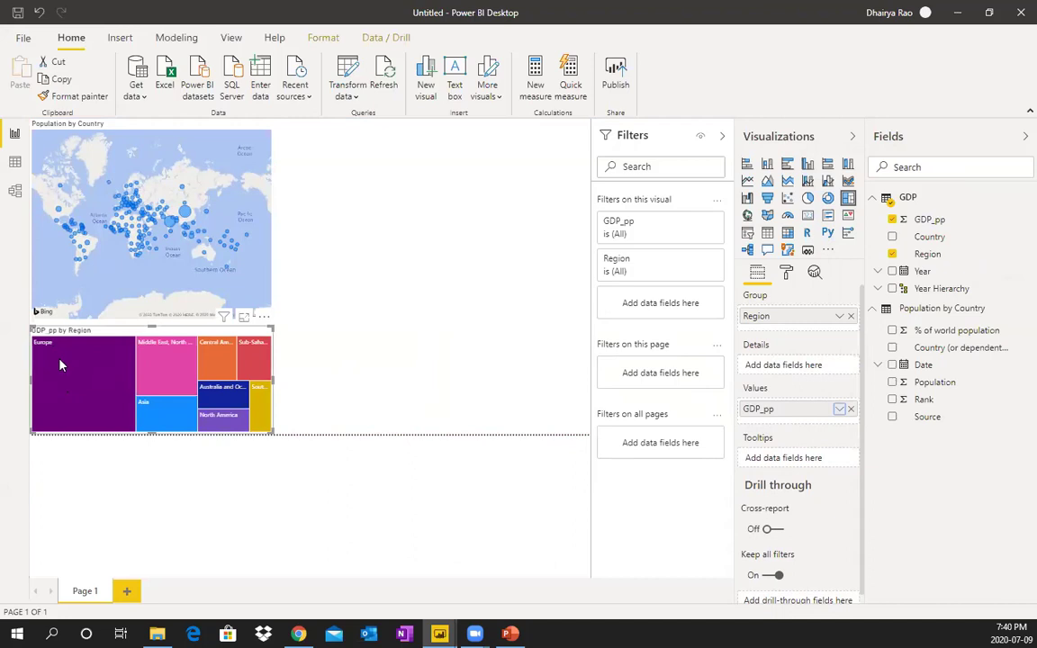
pyautogui.moveTo(66, 372)
pyautogui.moveTo(213, 430)
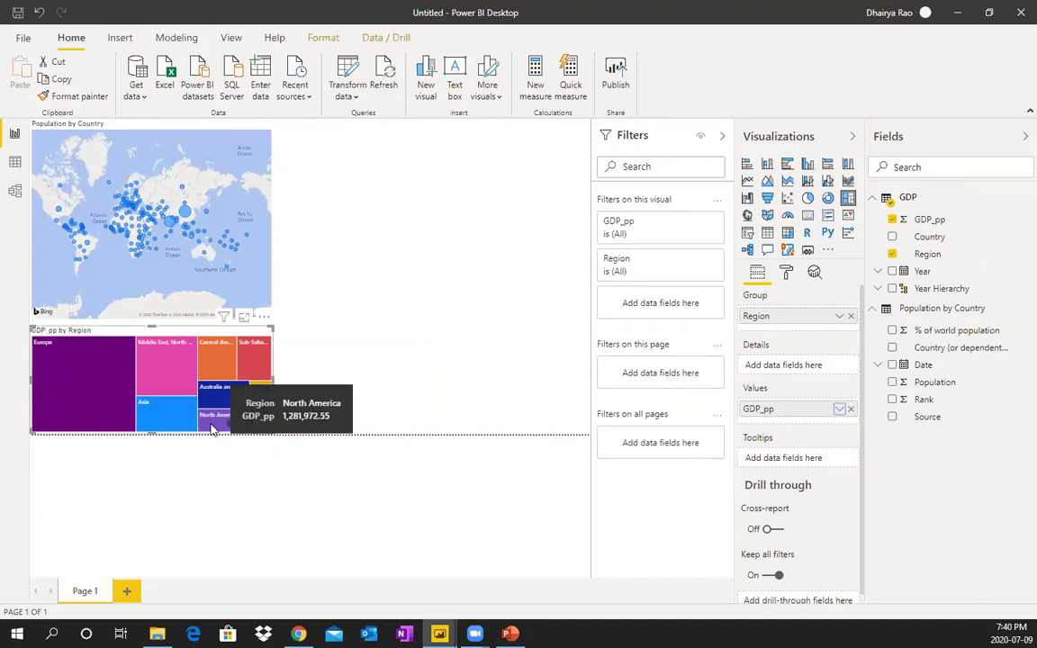
# - Set the treemap's GDP_pp values to aggregate by Average
pyautogui.moveTo(215, 401)
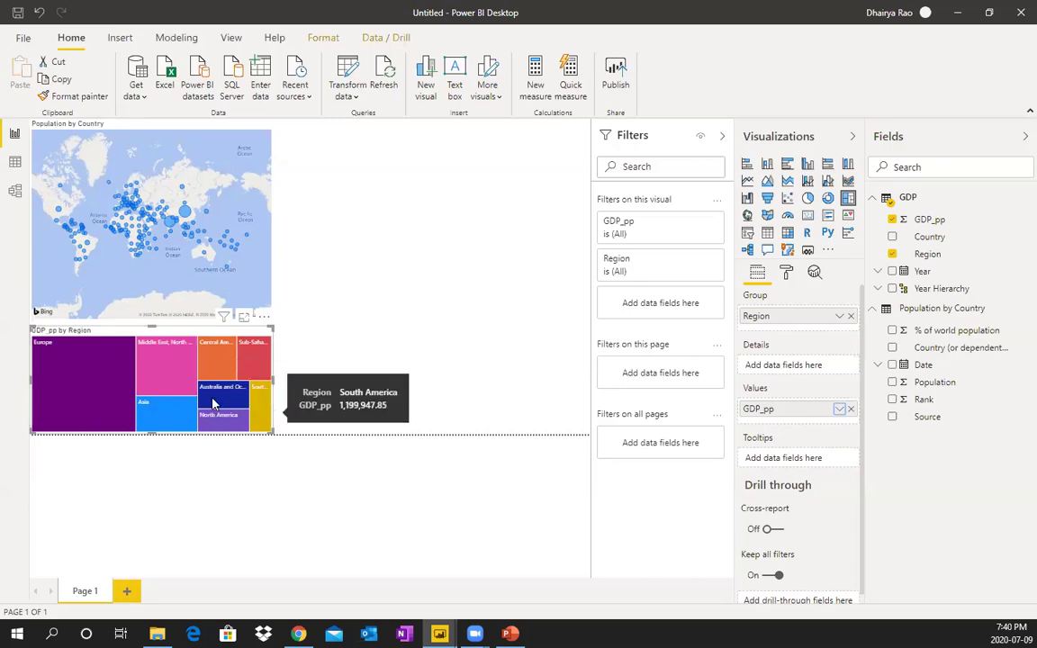
pyautogui.click(839, 410)
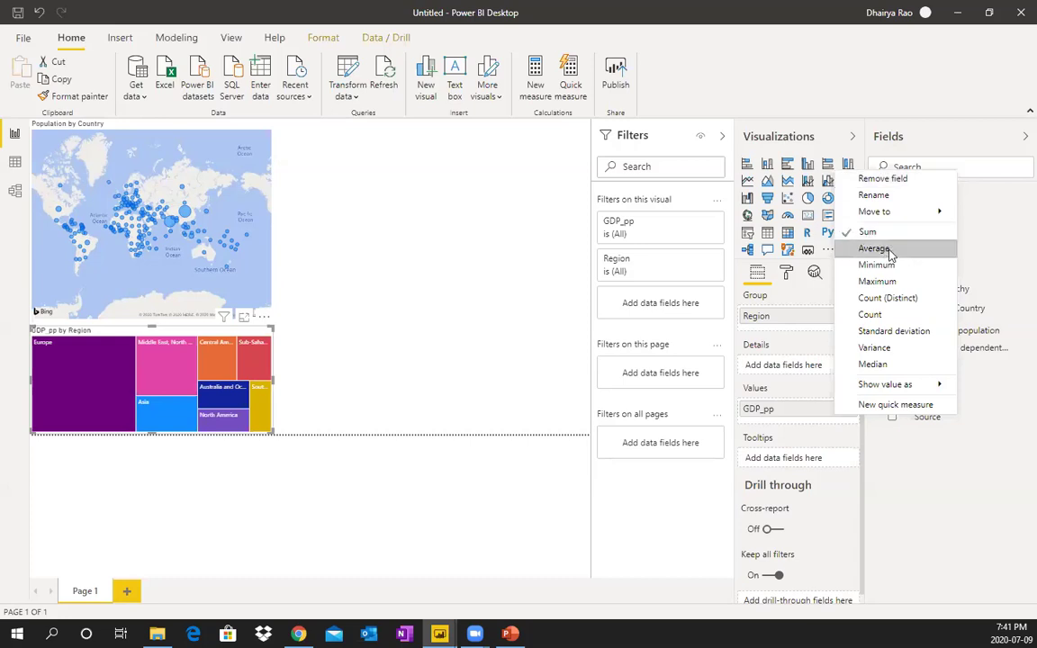
pyautogui.click(874, 248)
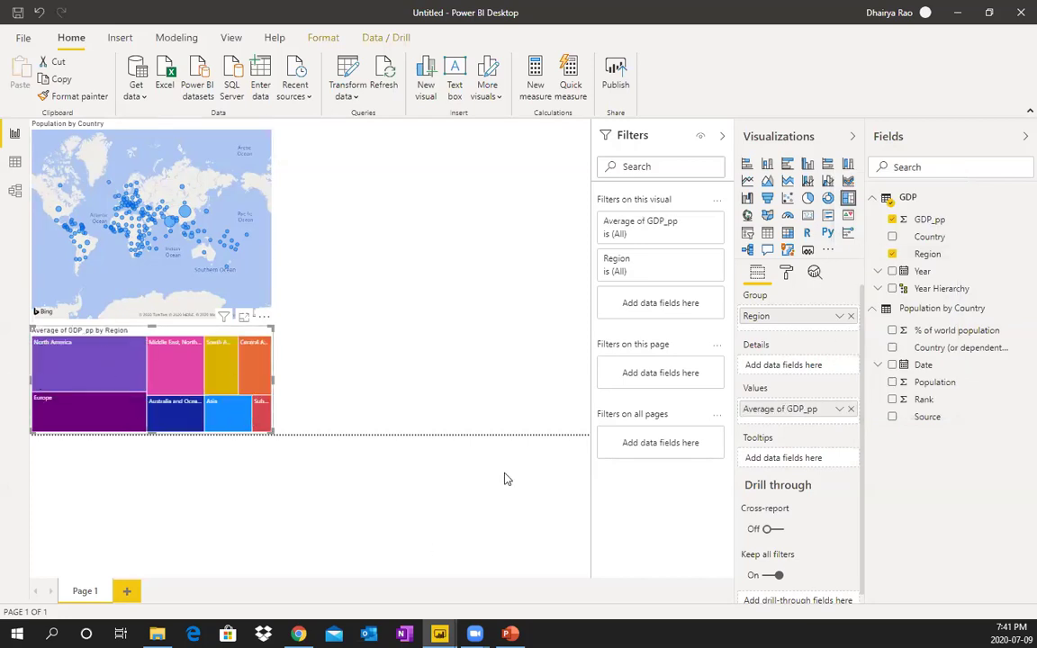
pyautogui.moveTo(116, 398)
# - Add a pie chart in the empty area beside the map, with the GDP table's Country as legend and GDP_pp as values
pyautogui.click(400, 354)
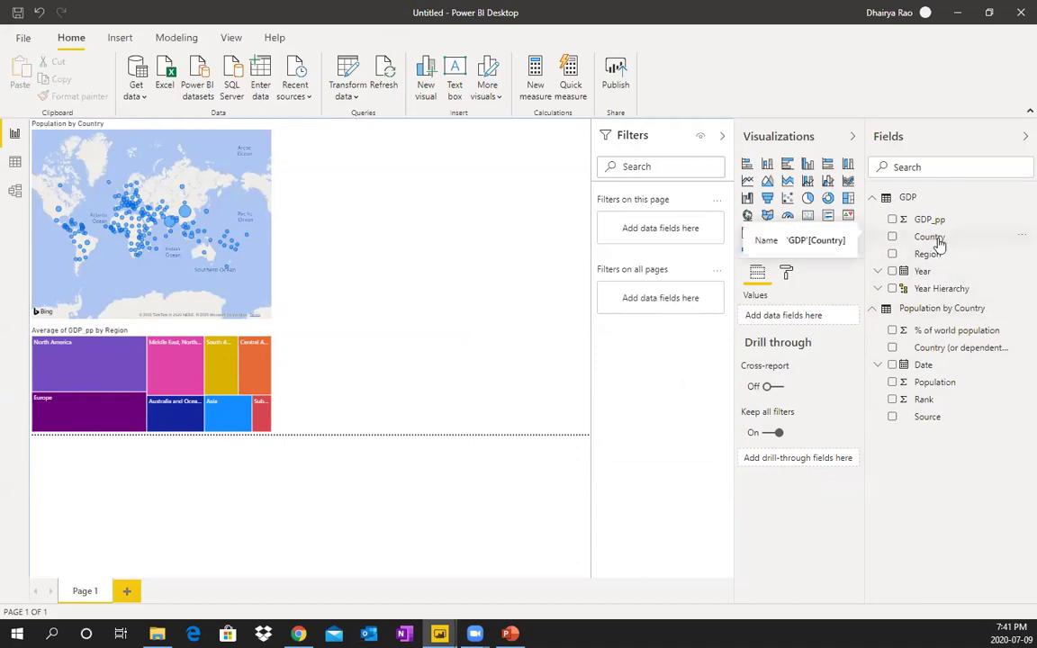
pyautogui.moveTo(932, 237); pyautogui.dragTo(486, 252)
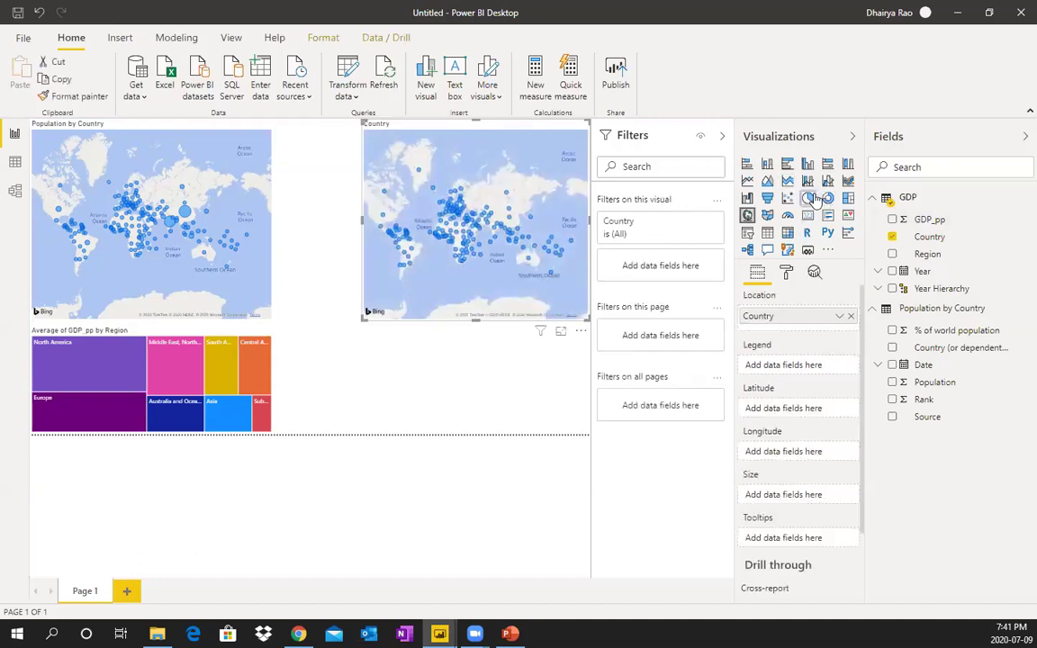
pyautogui.click(809, 198)
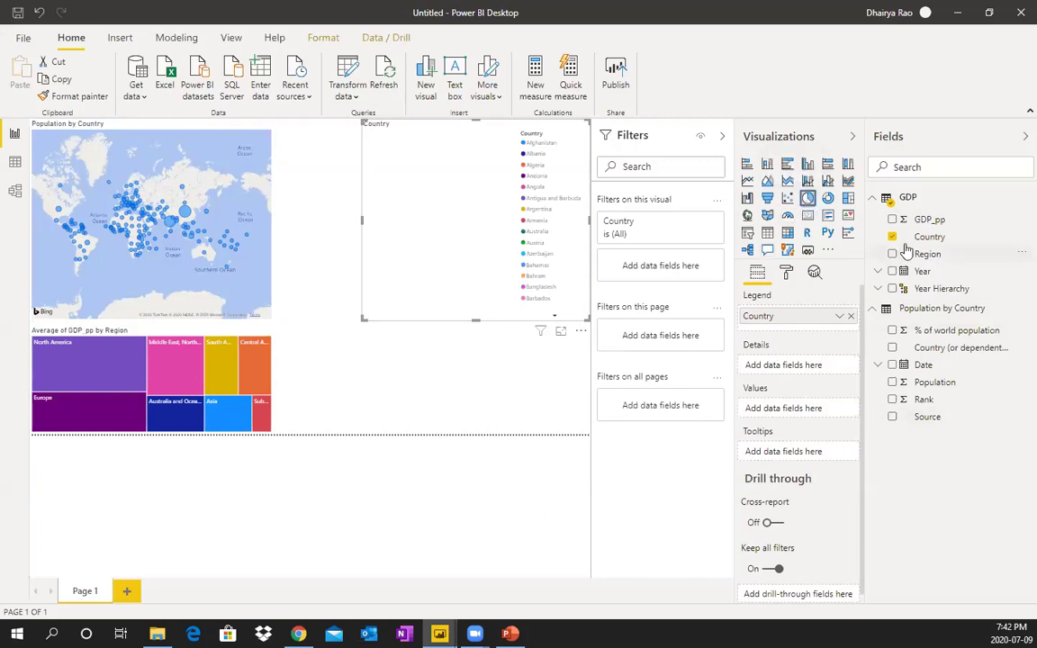
pyautogui.moveTo(957, 227); pyautogui.dragTo(806, 414)
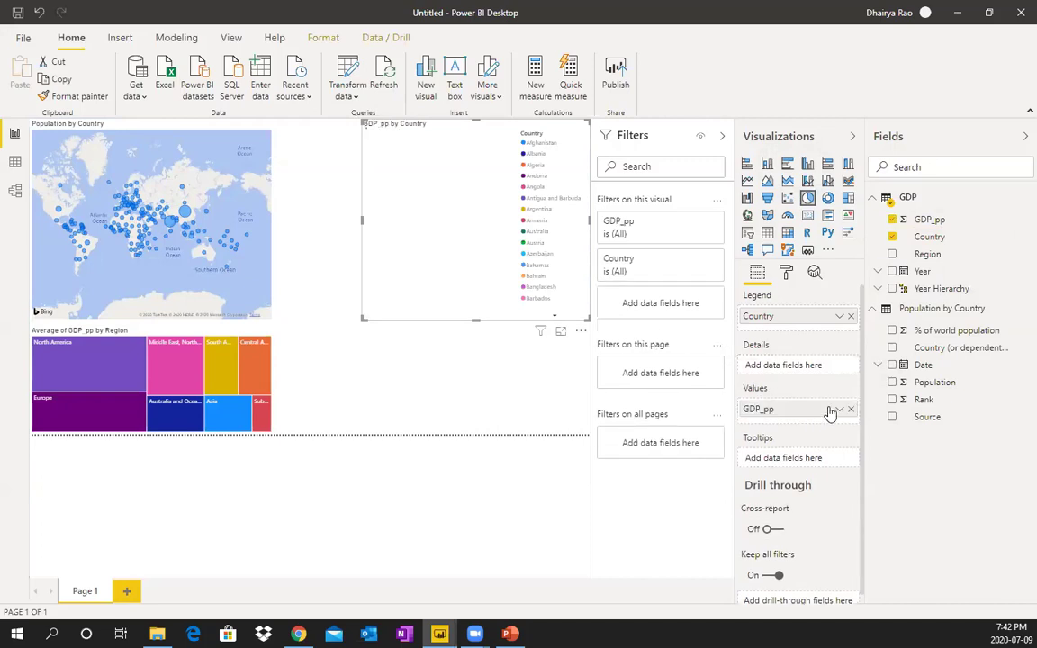
# - Enlarge the pie chart to fill the space beside the map and expand its Country filter
pyautogui.click(840, 410)
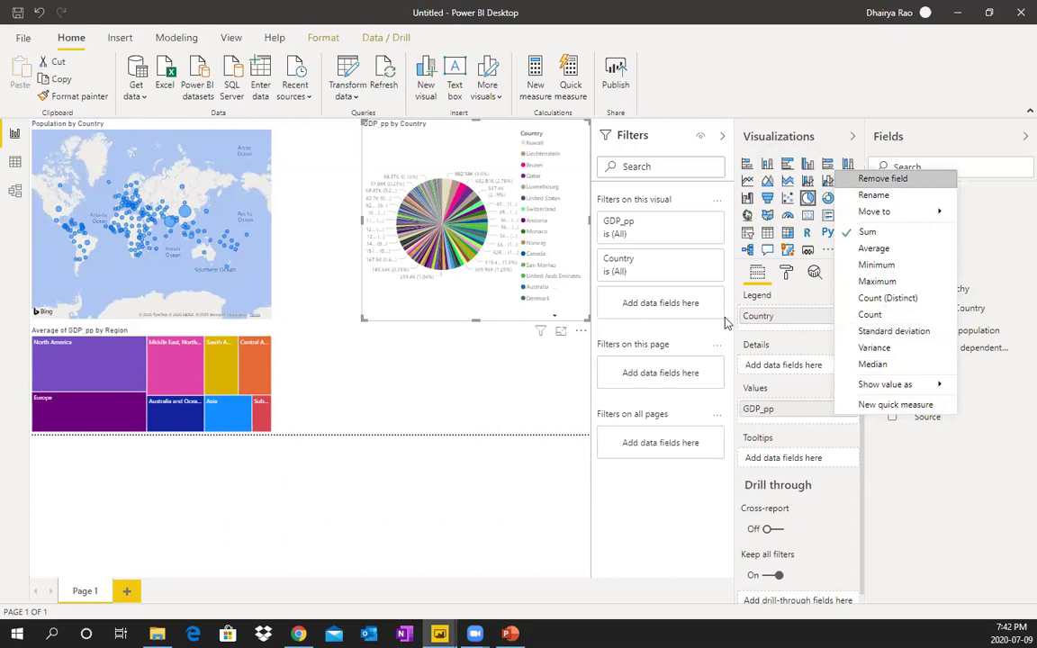
pyautogui.click(783, 378)
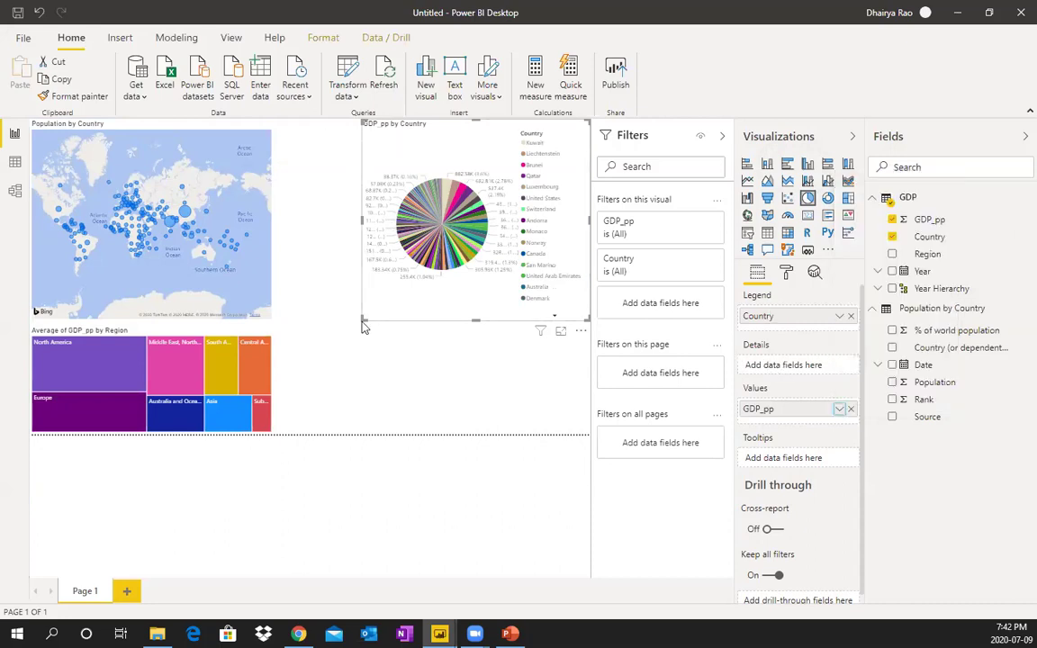
pyautogui.moveTo(316, 317)
pyautogui.mouseDown()
pyautogui.moveTo(266, 332)
pyautogui.moveTo(280, 337)
pyautogui.mouseUp()
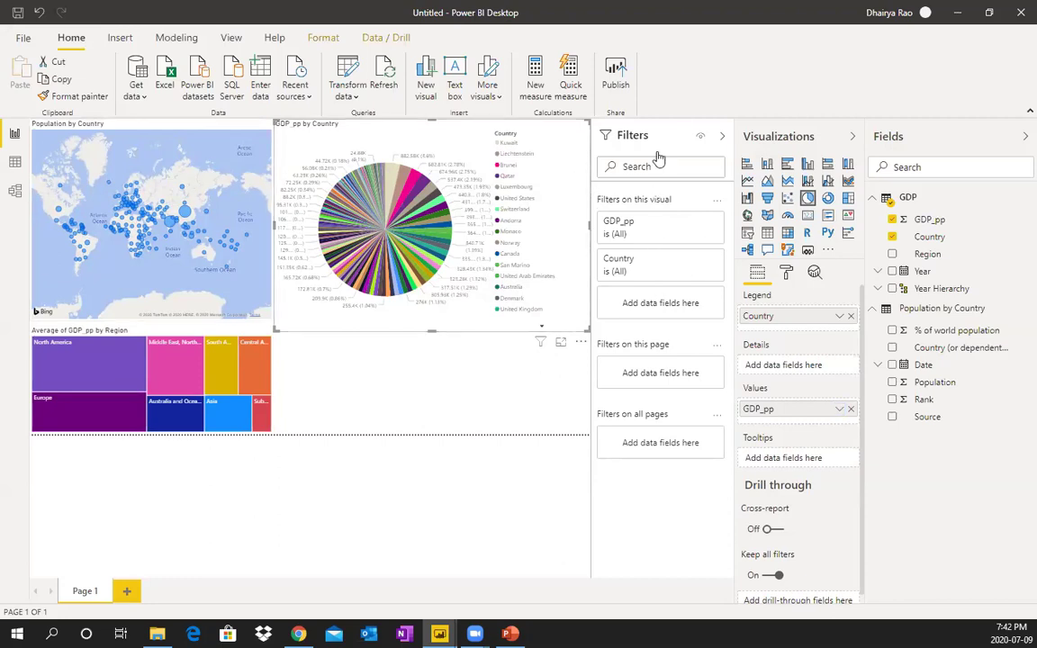
pyautogui.click(694, 261)
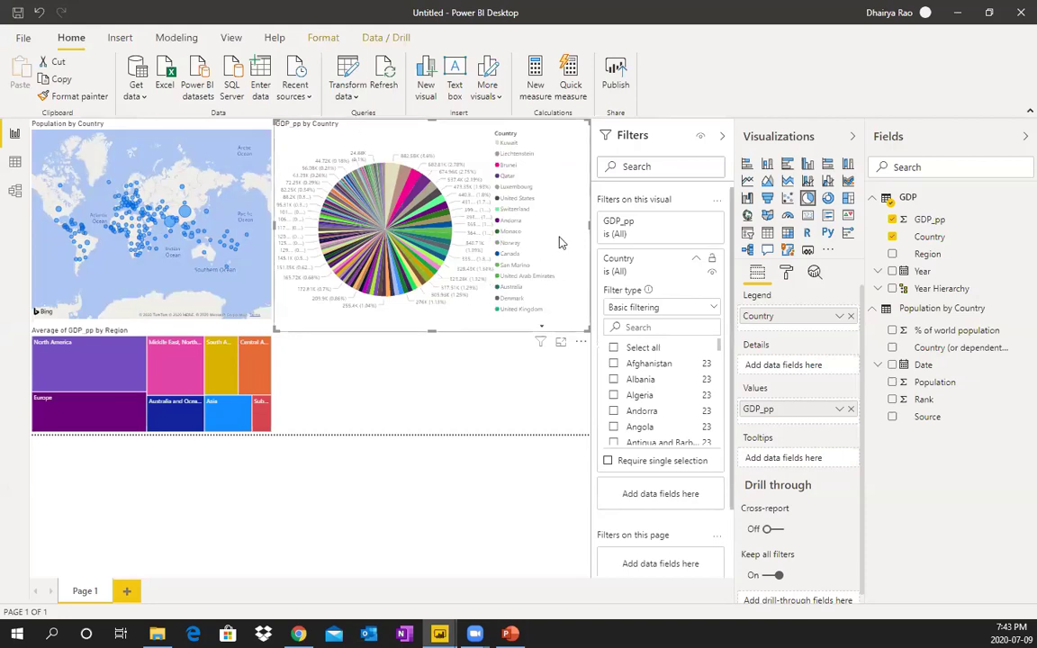
# - Try basic filtering of the pie chart with Afghanistan and Algeria, clearing each selection
pyautogui.click(616, 364)
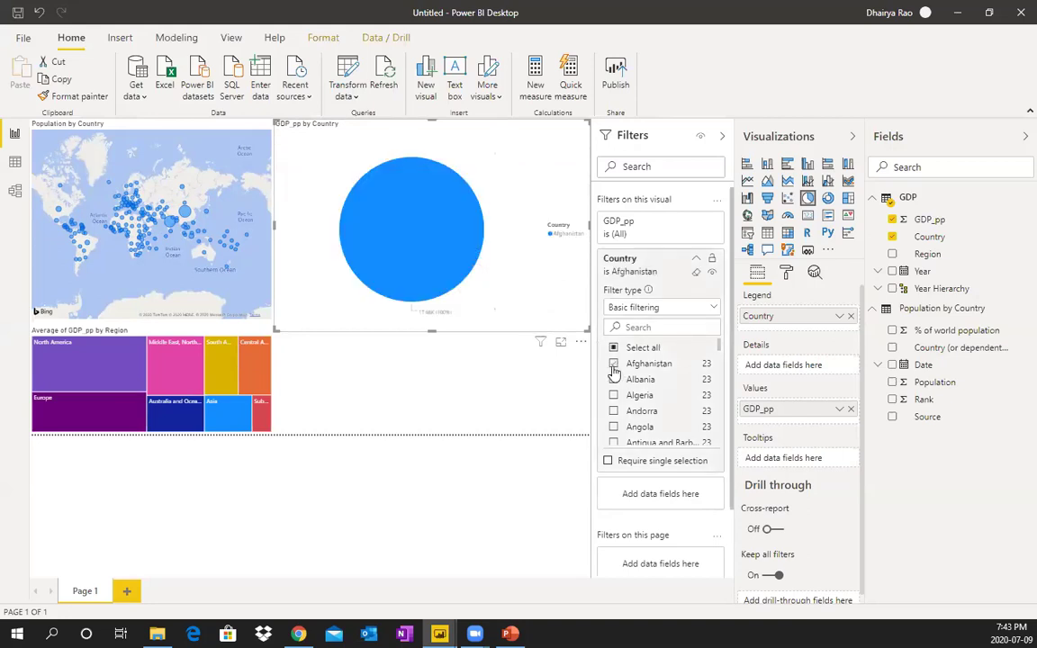
pyautogui.click(614, 367)
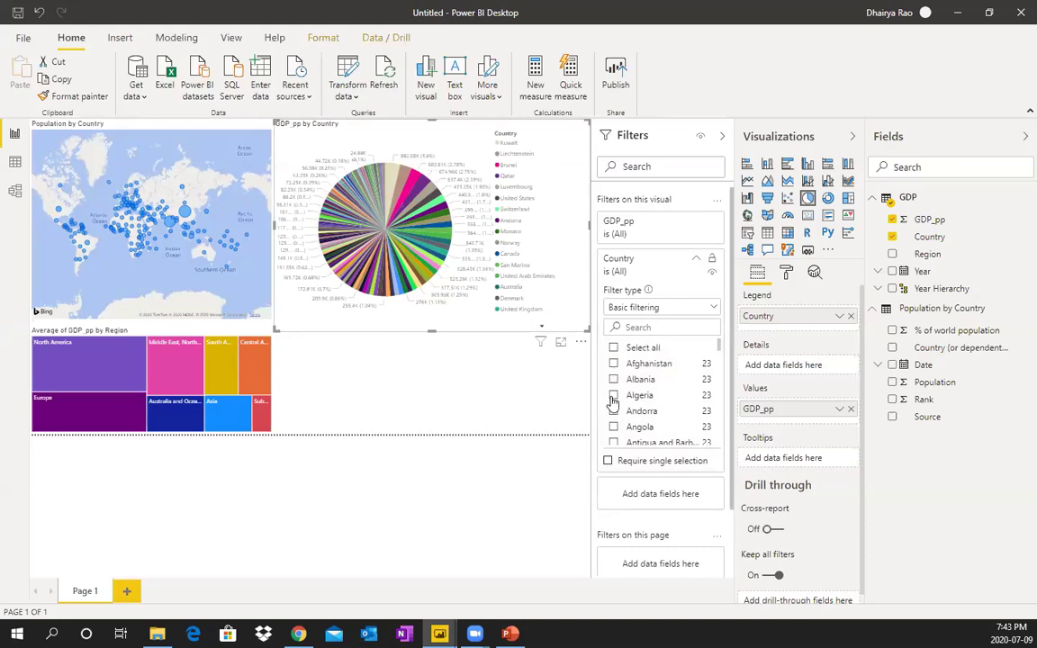
pyautogui.click(613, 396)
pyautogui.click(613, 411)
pyautogui.click(613, 411)
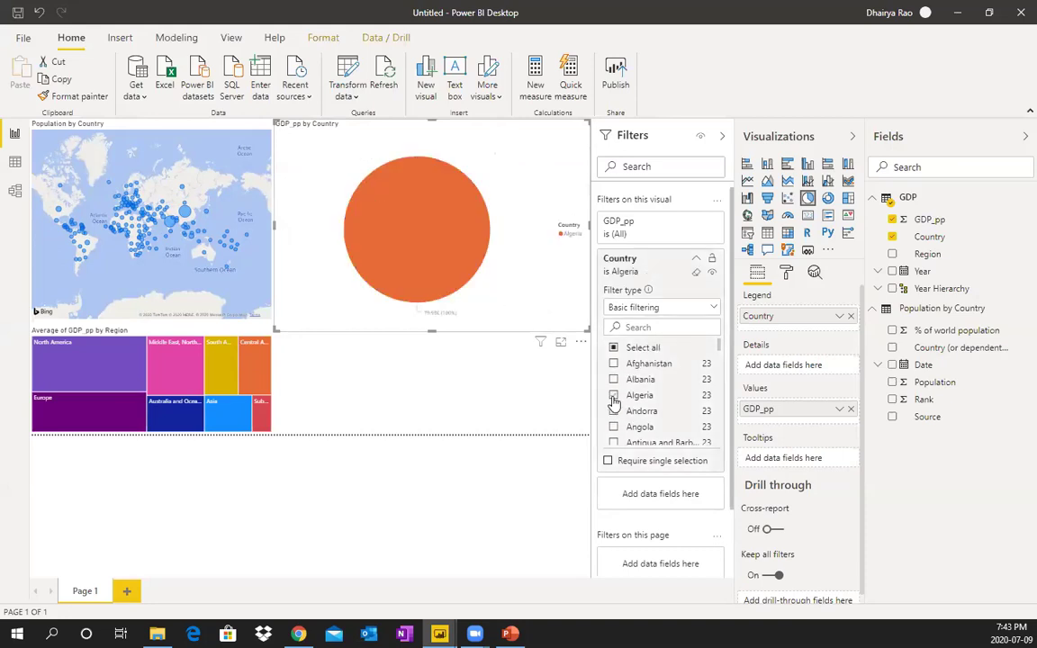
pyautogui.click(613, 396)
# - Filter the pie chart to the top 10 countries by average of GDP_pp and make the chart slightly shorter
pyautogui.click(684, 307)
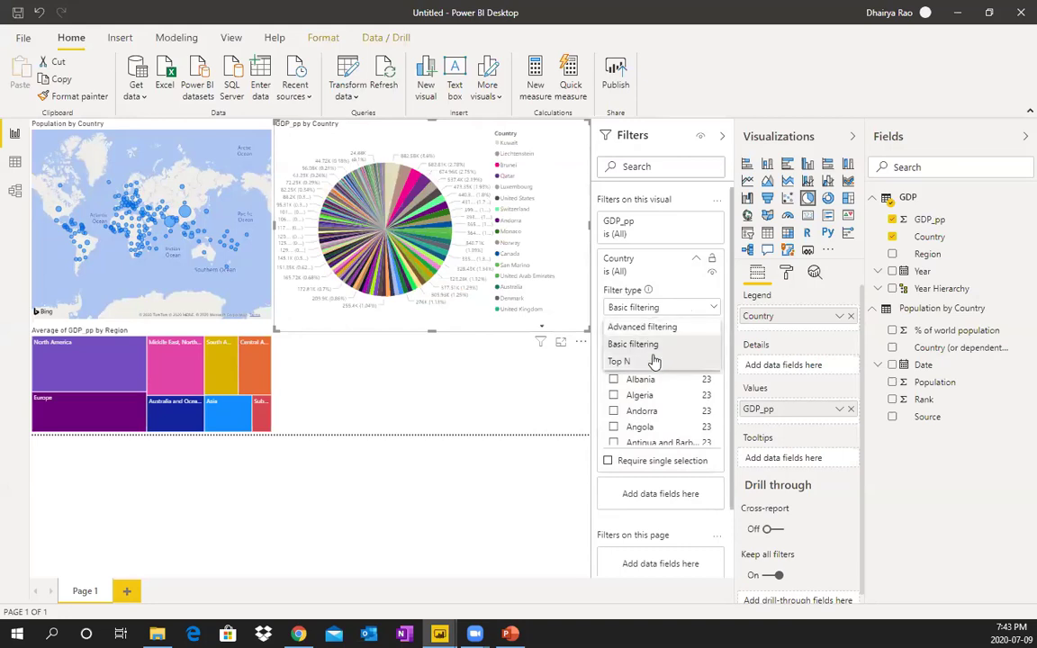
pyautogui.click(651, 362)
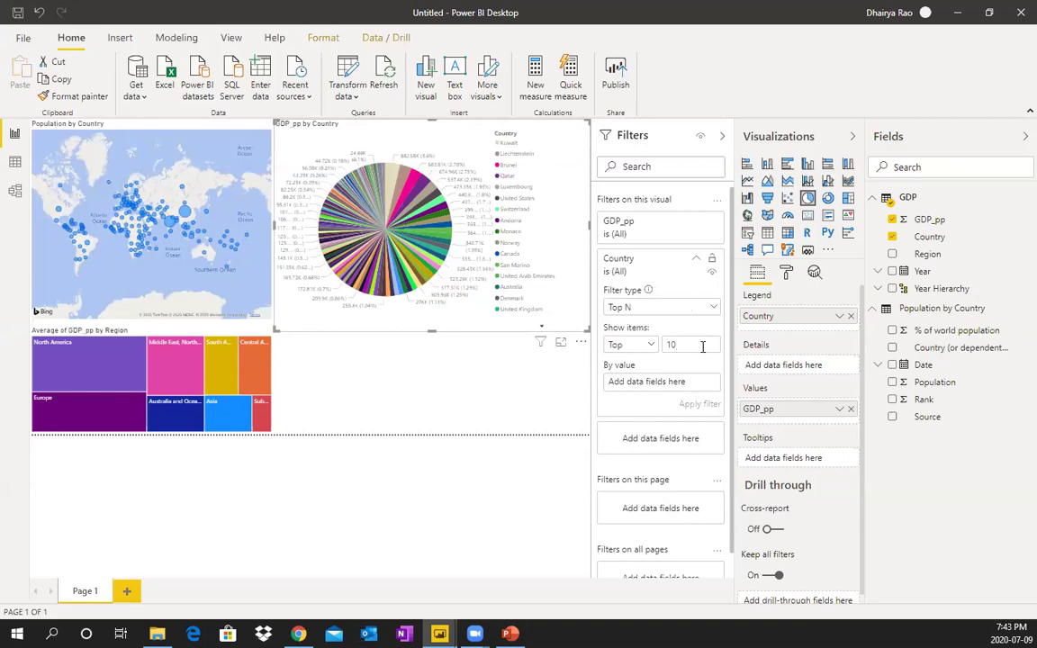
pyautogui.moveTo(927, 219); pyautogui.dragTo(657, 383)
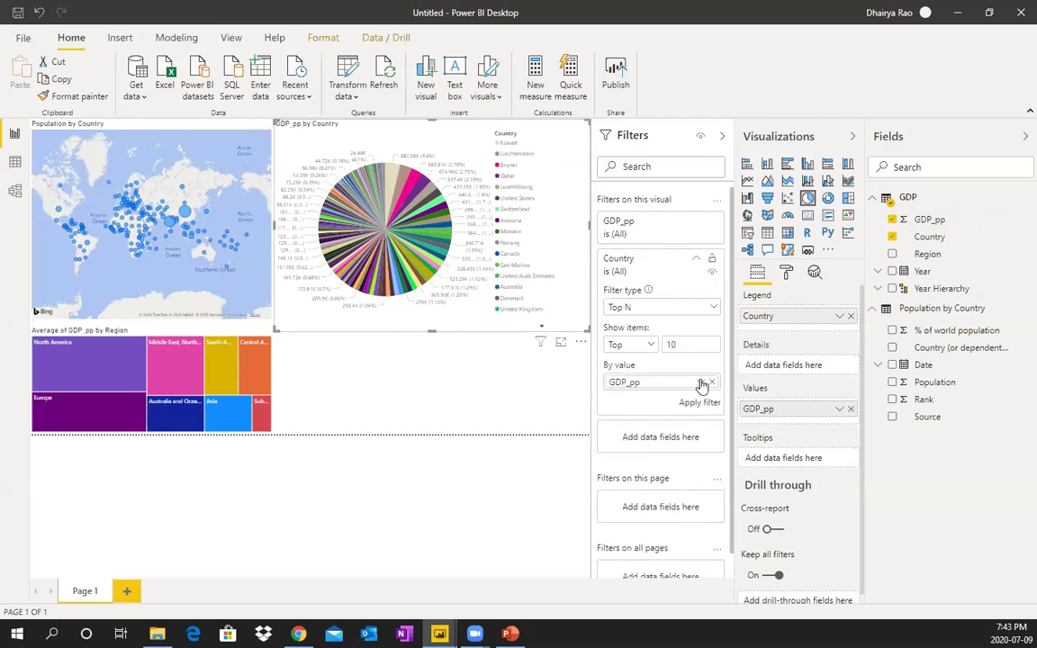
pyautogui.click(702, 385)
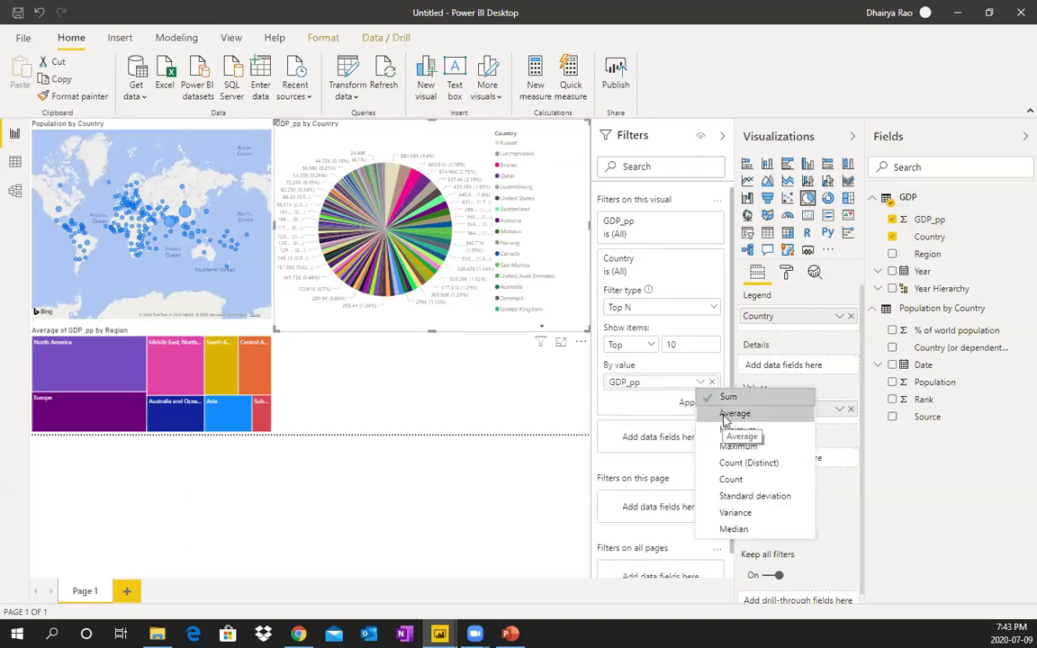
pyautogui.click(727, 414)
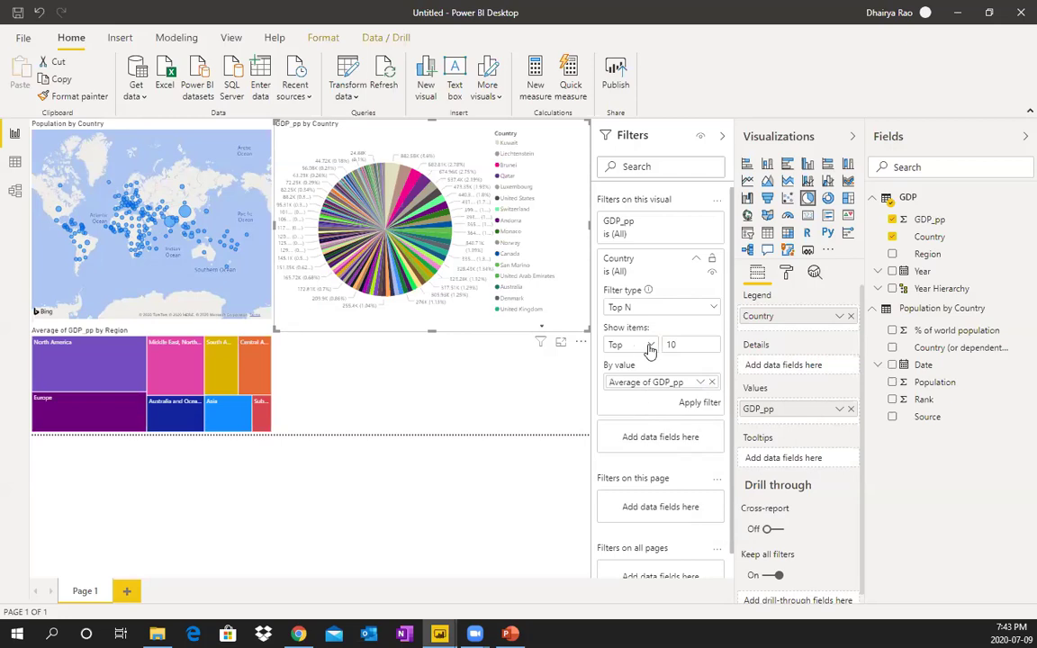
pyautogui.click(698, 407)
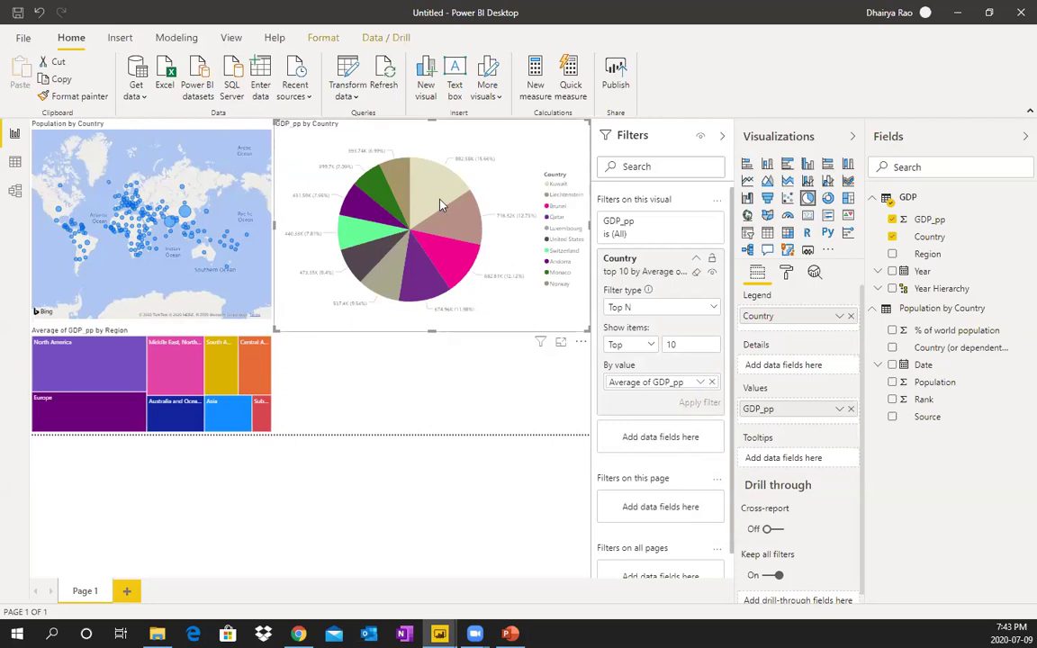
pyautogui.moveTo(441, 198)
pyautogui.moveTo(431, 331); pyautogui.dragTo(434, 326)
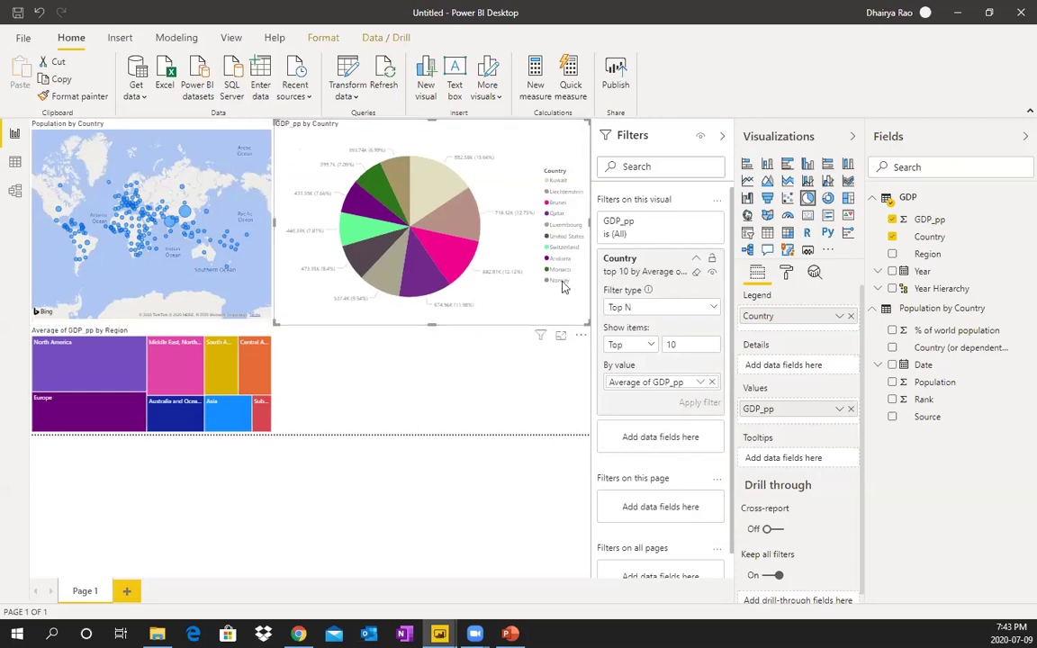
pyautogui.click(416, 388)
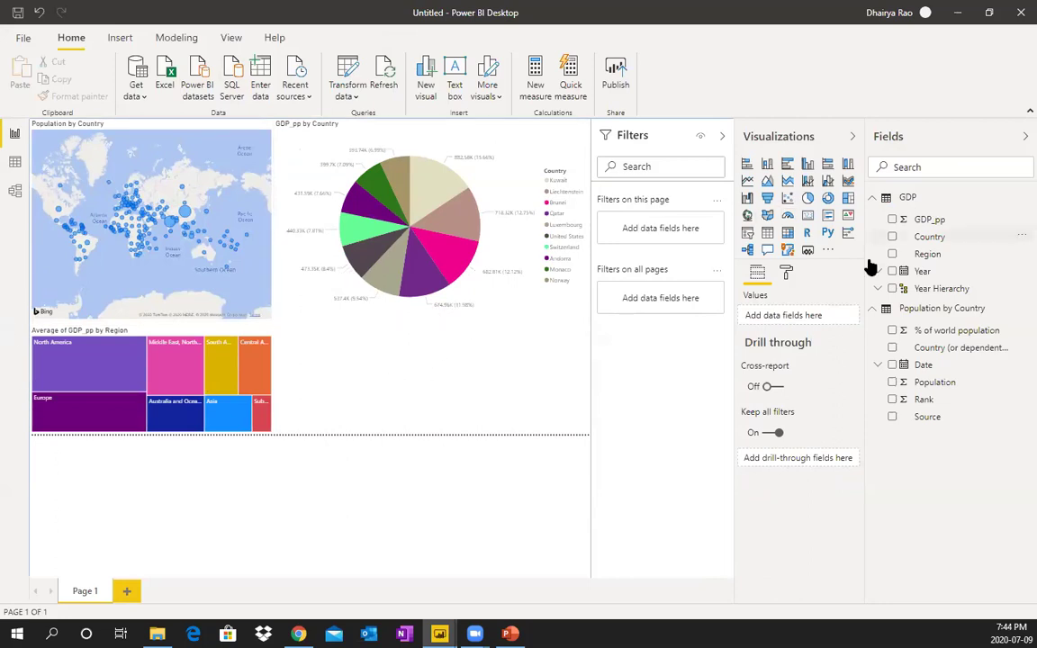
# - Examine the treemap's regional averages, highlight Europe across the report to inspect its countries in the pie chart, and clear the highlight
pyautogui.moveTo(56, 389)
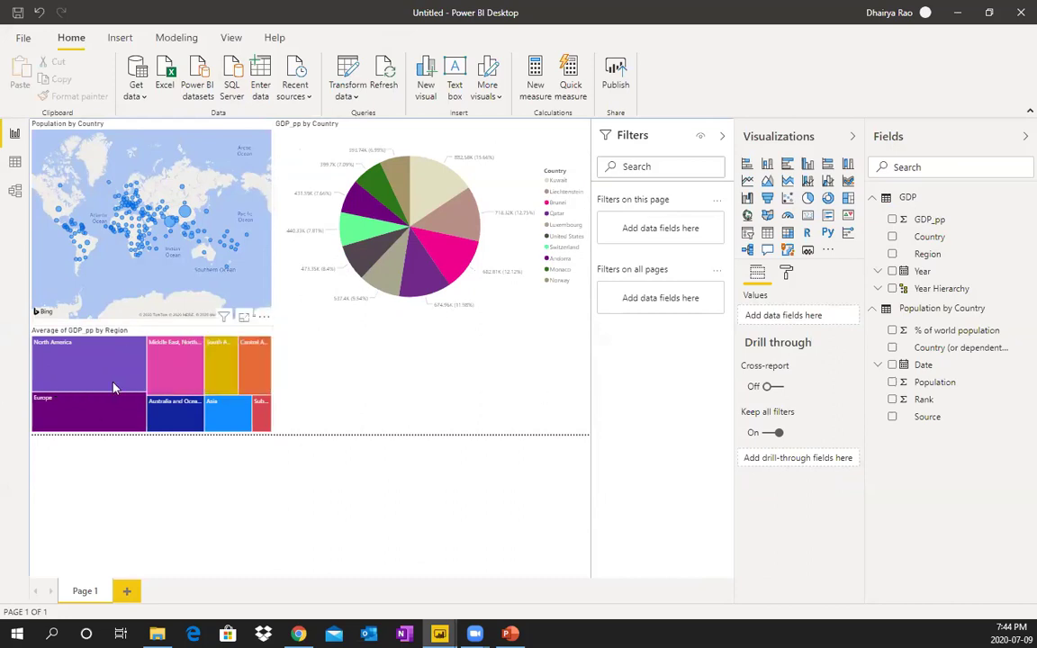
pyautogui.moveTo(114, 388)
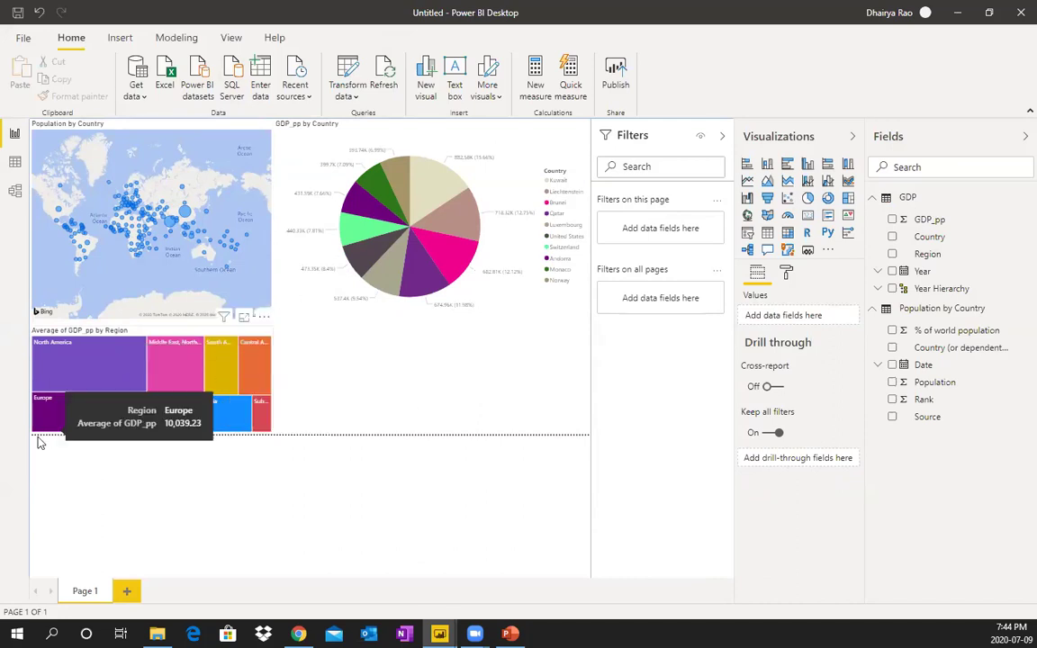
pyautogui.moveTo(202, 385)
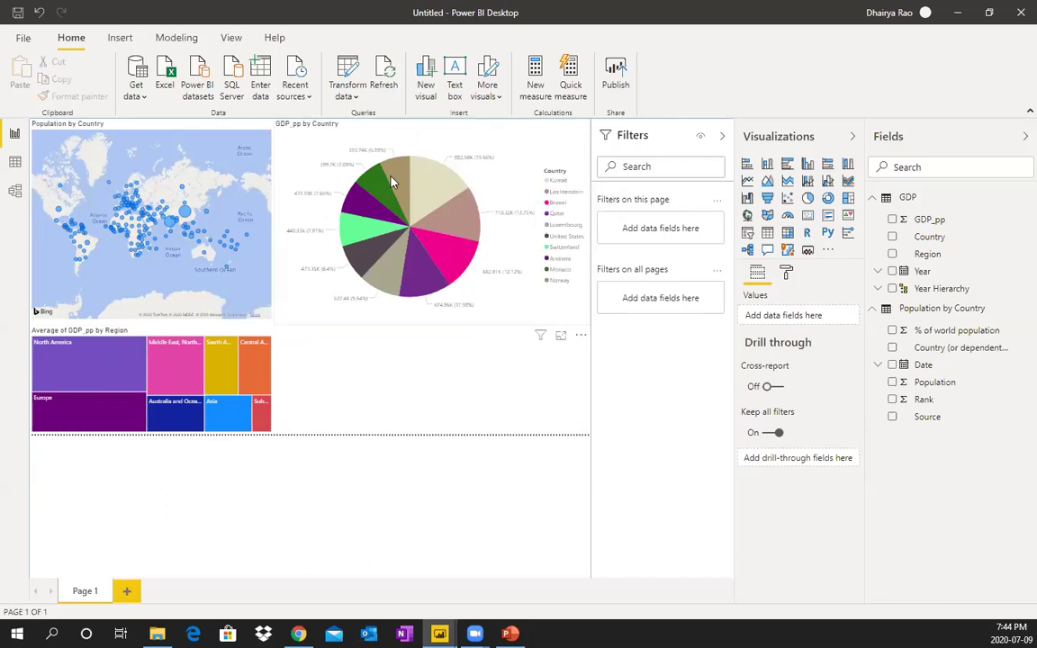
pyautogui.moveTo(78, 424)
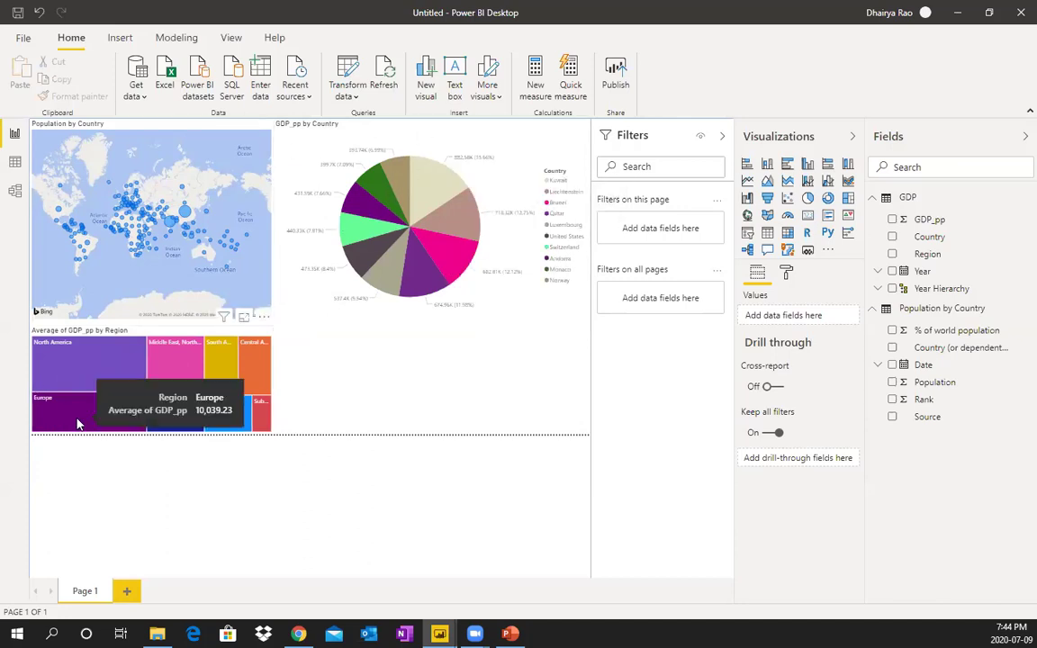
pyautogui.moveTo(408, 228)
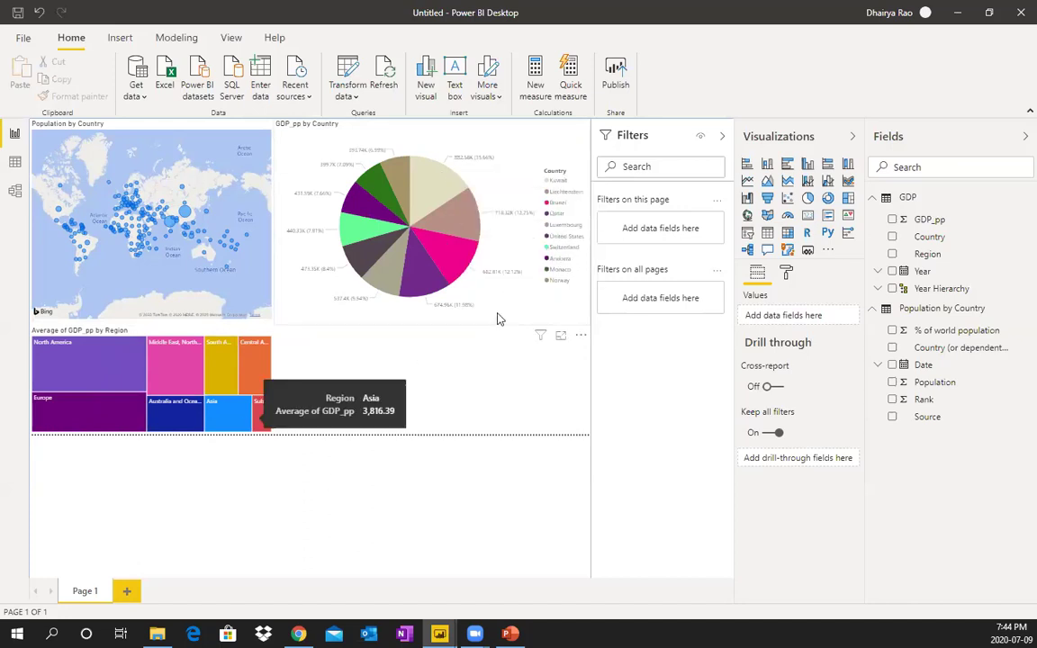
pyautogui.click(87, 419)
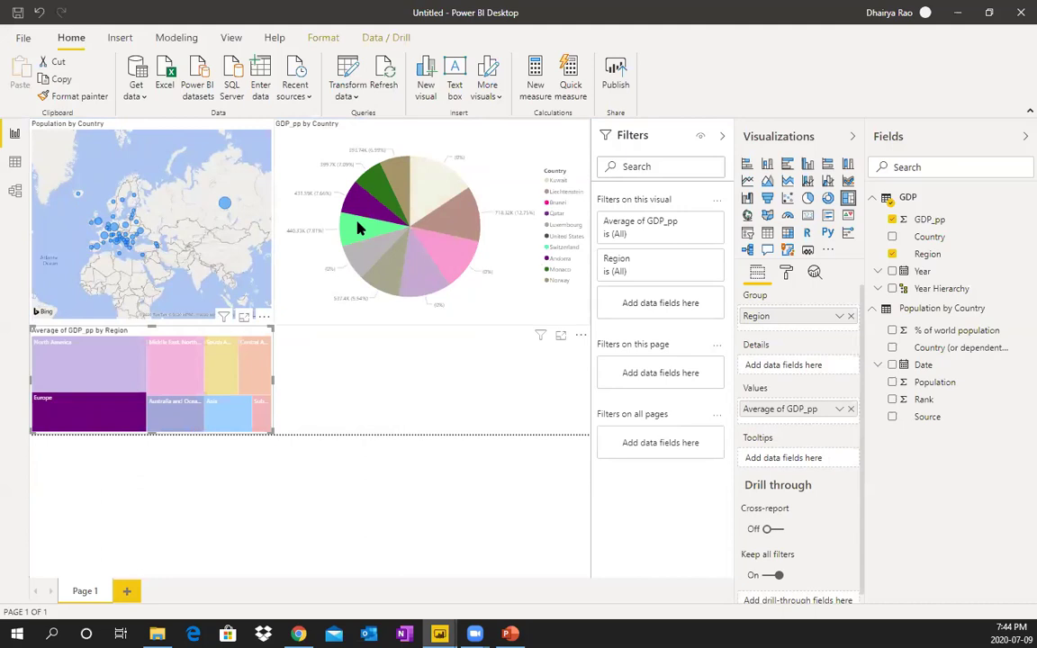
pyautogui.moveTo(360, 211)
pyautogui.moveTo(391, 178)
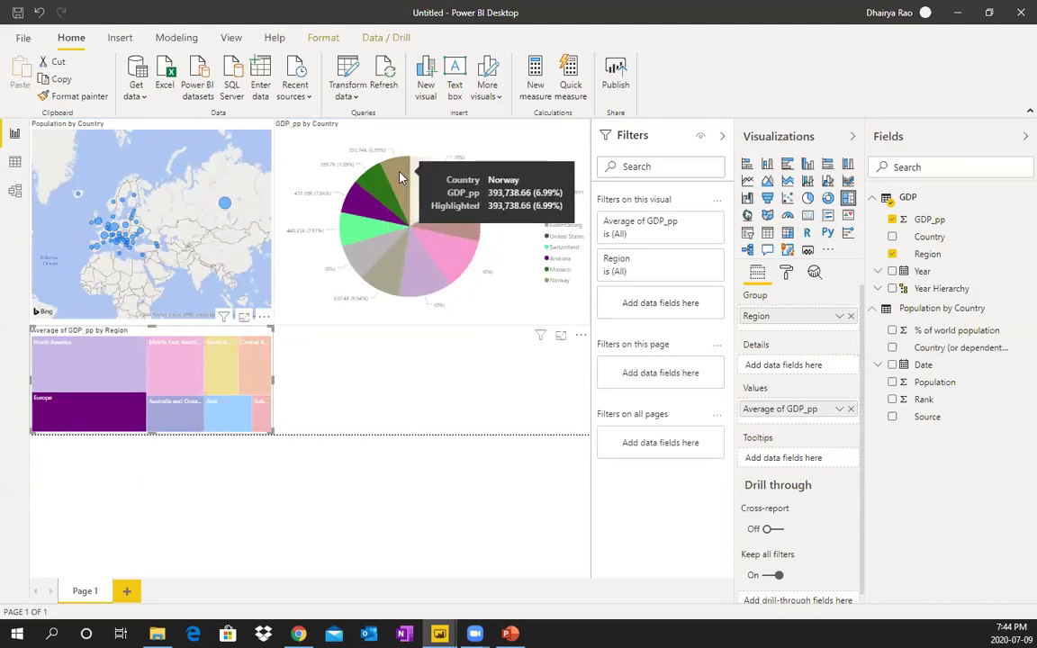
pyautogui.moveTo(353, 236)
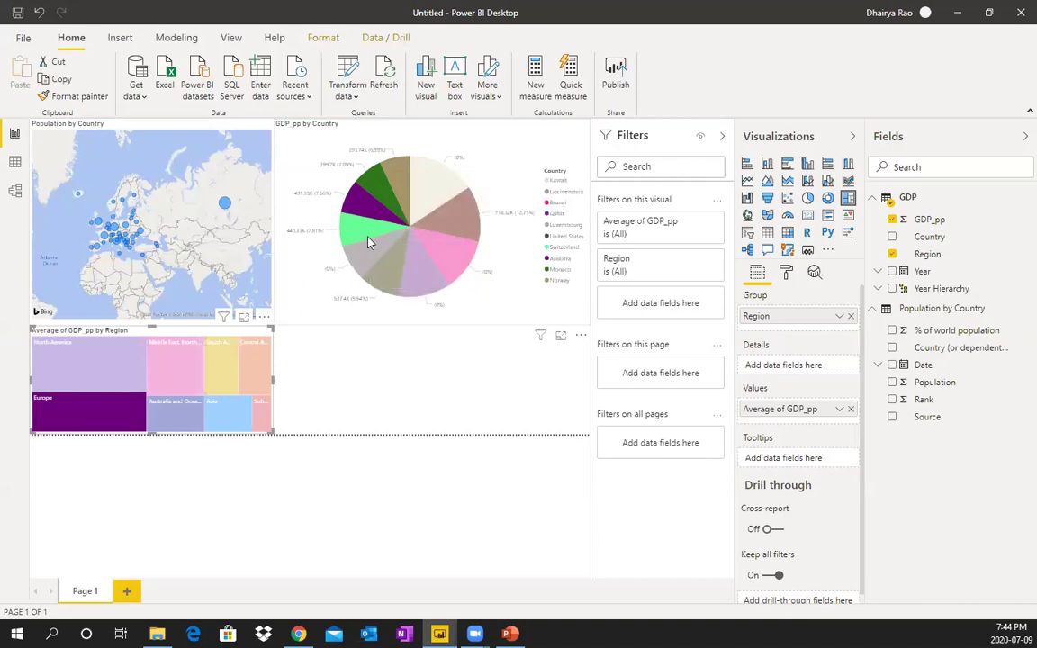
pyautogui.moveTo(106, 424)
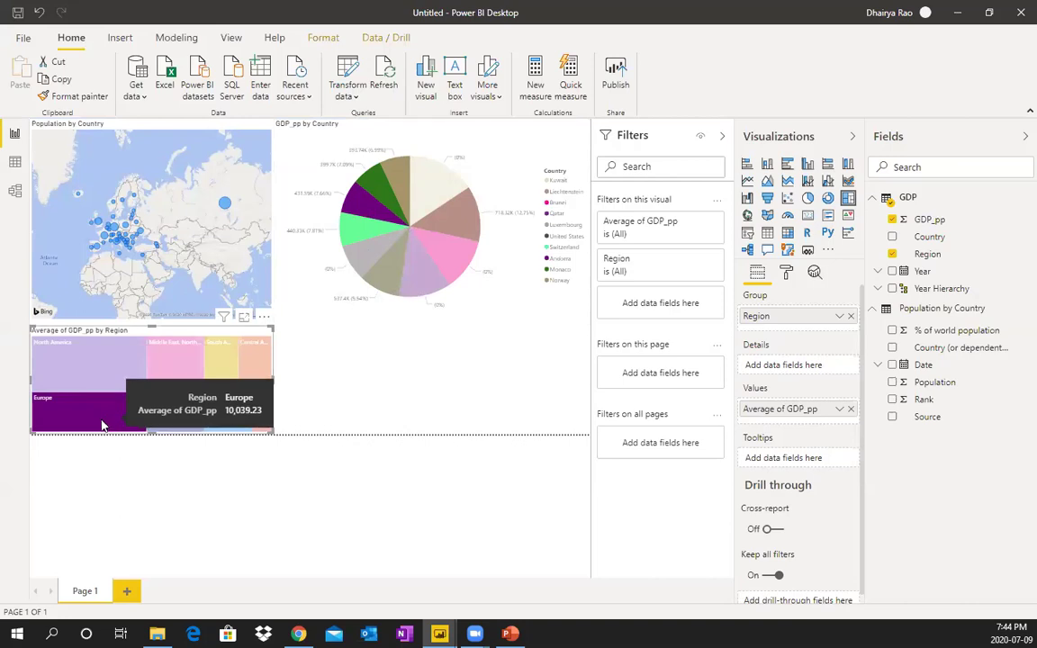
pyautogui.click(102, 424)
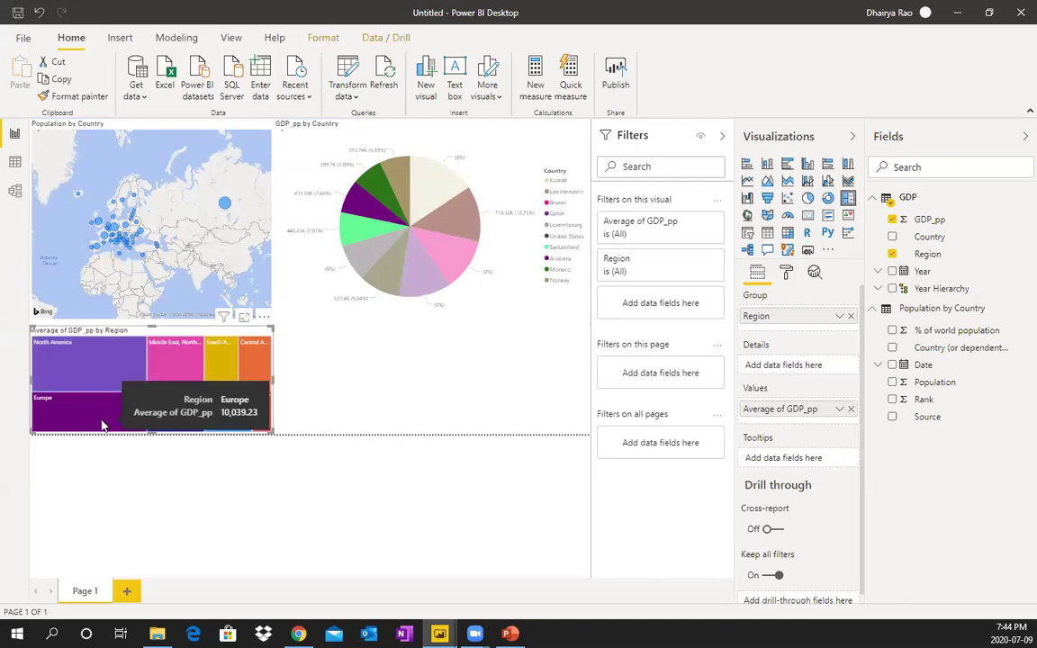
# - Add a slicer for the GDP table's Year field in the empty space beneath the pie chart
pyautogui.click(327, 397)
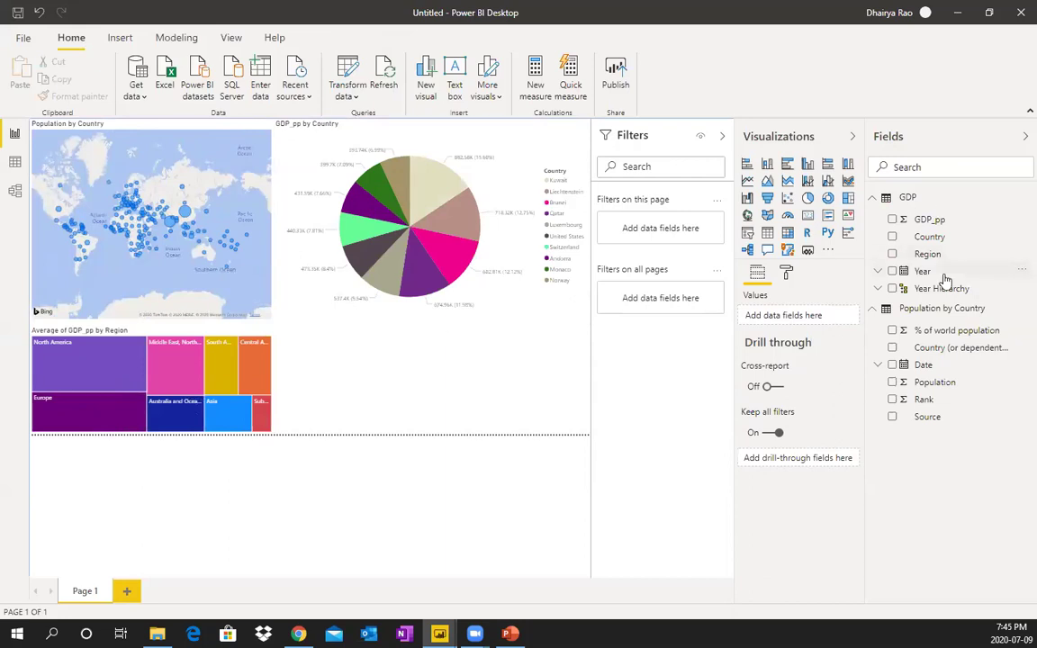
pyautogui.moveTo(946, 281); pyautogui.dragTo(766, 180)
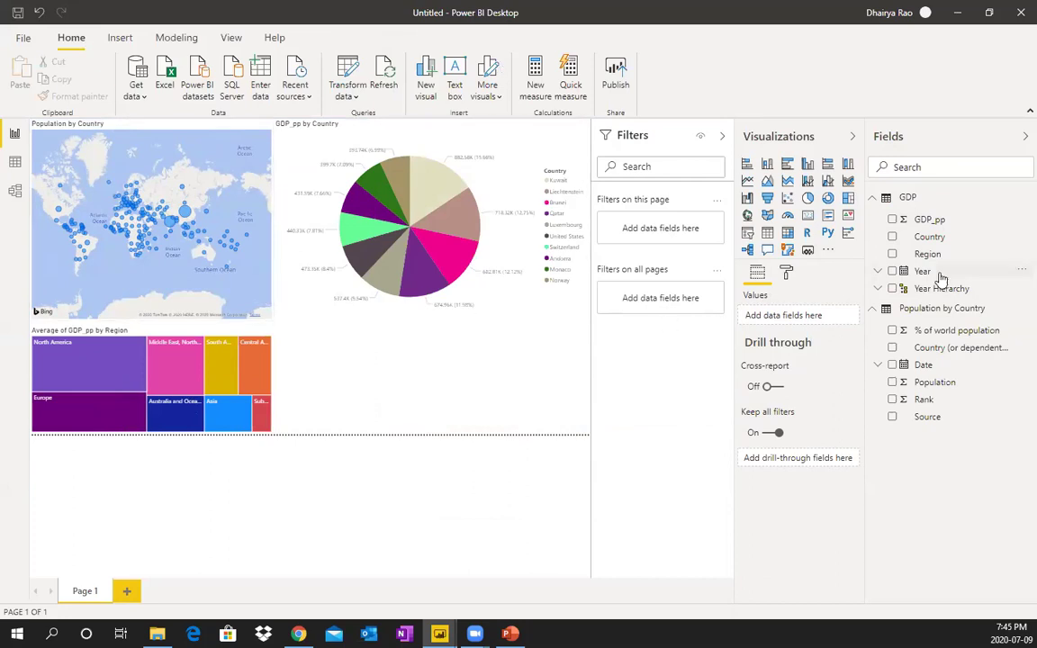
pyautogui.moveTo(940, 278); pyautogui.dragTo(408, 406)
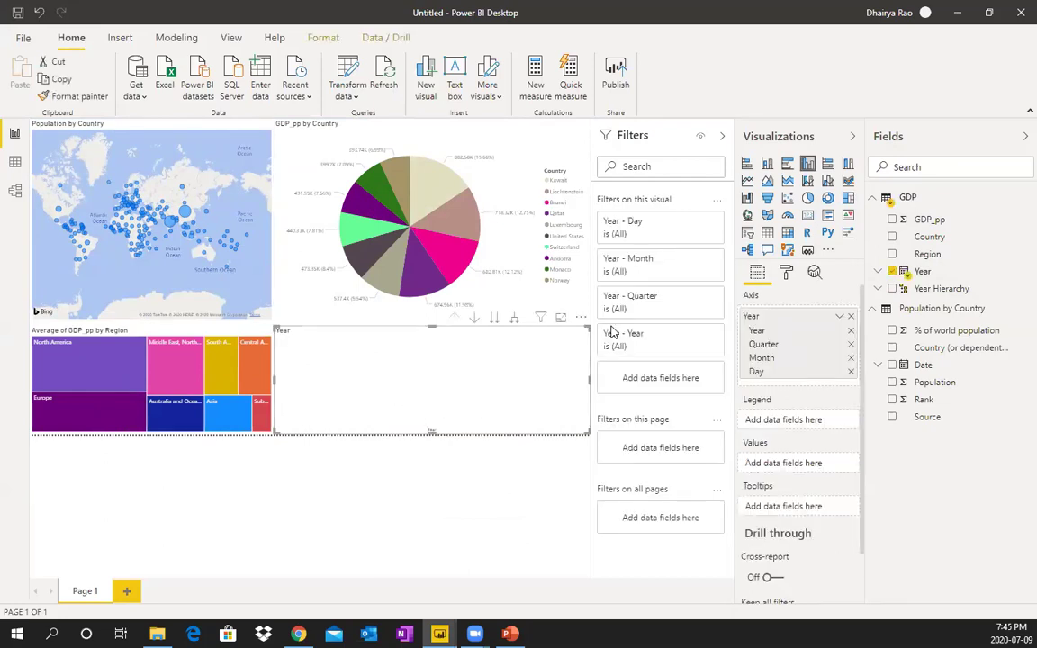
pyautogui.click(748, 234)
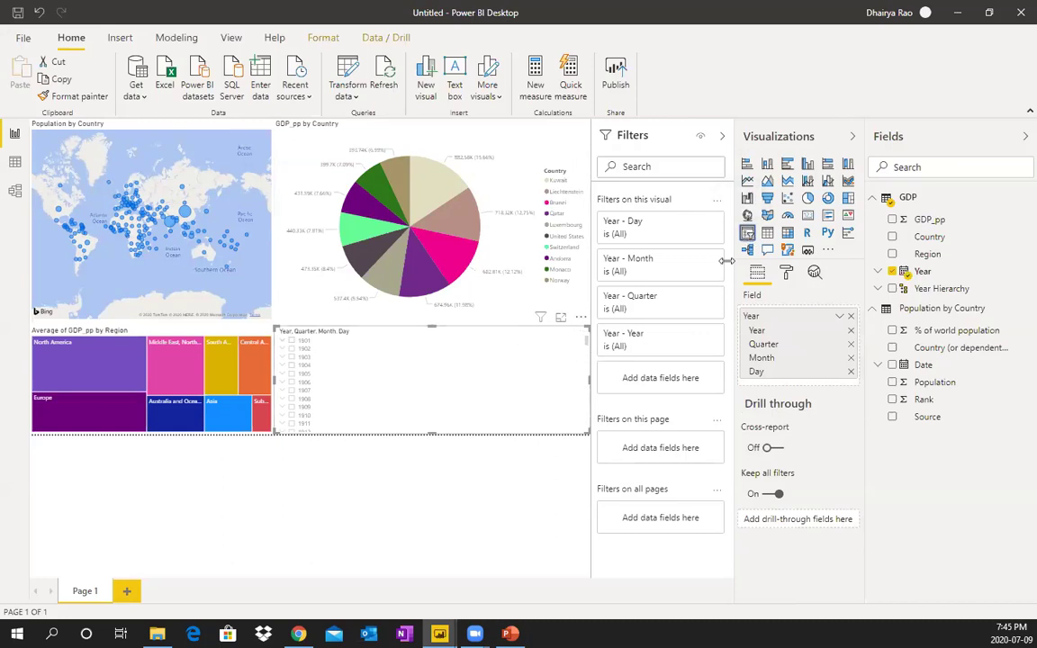
# - Try filtering the report by single years such as 2010 in the slicer list and clear the selection
pyautogui.scroll(-10, 316, 362)
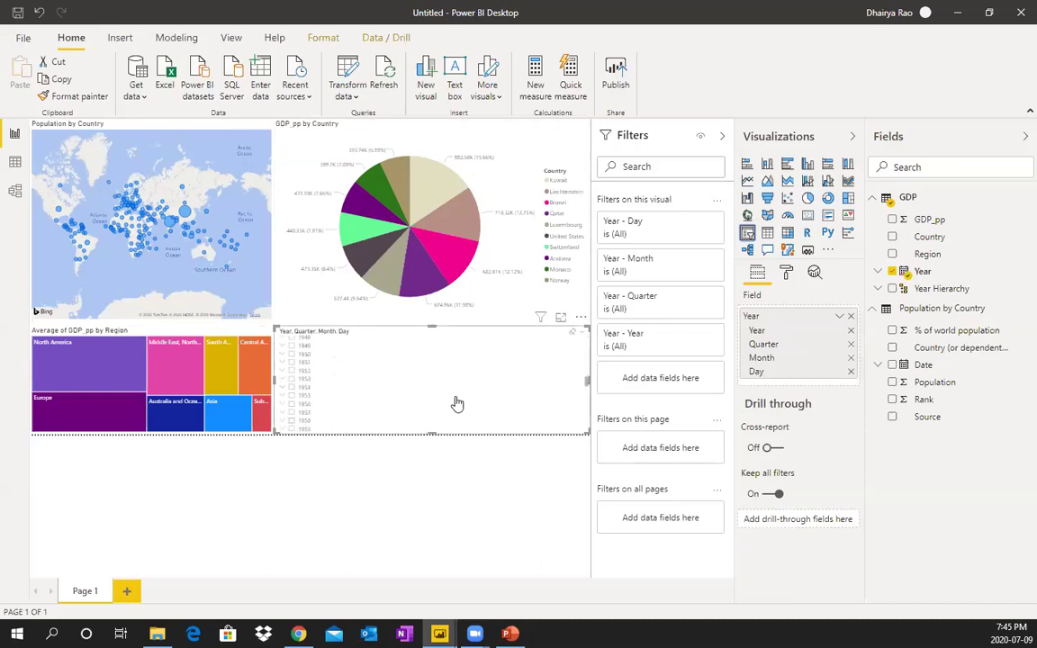
pyautogui.click(293, 385)
pyautogui.scroll(-5, 383, 402)
pyautogui.scroll(-12, 384, 401)
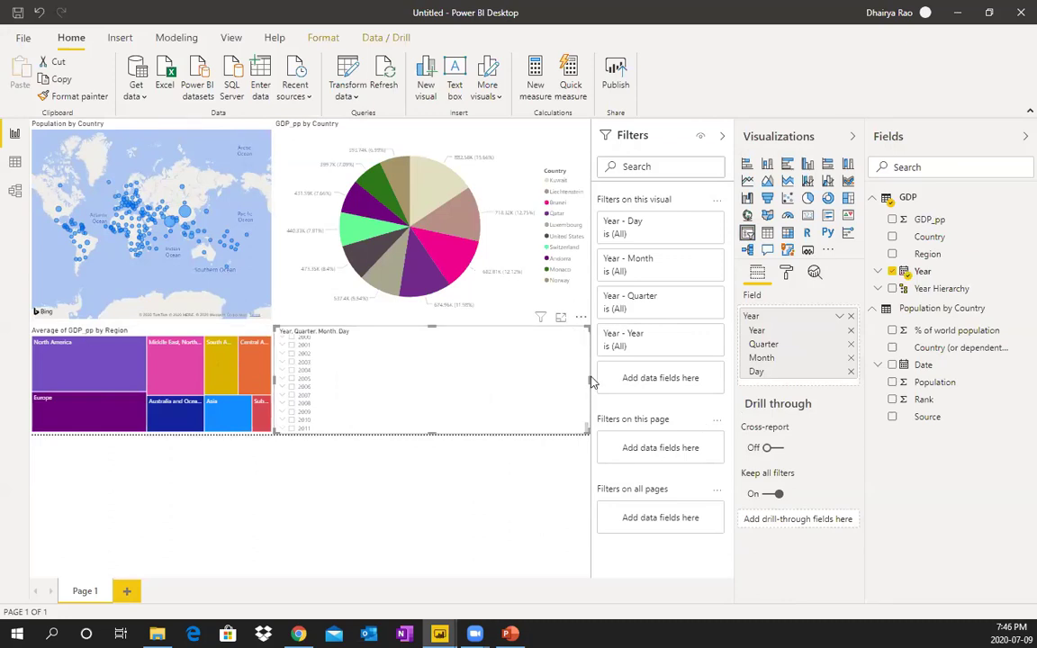
pyautogui.click(292, 420)
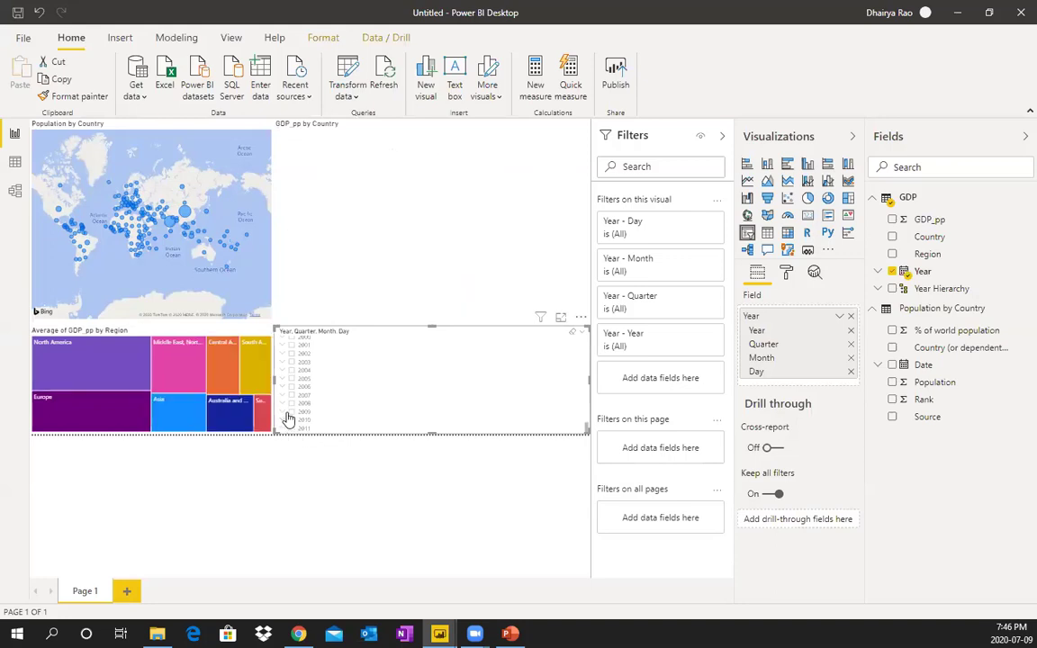
pyautogui.click(292, 405)
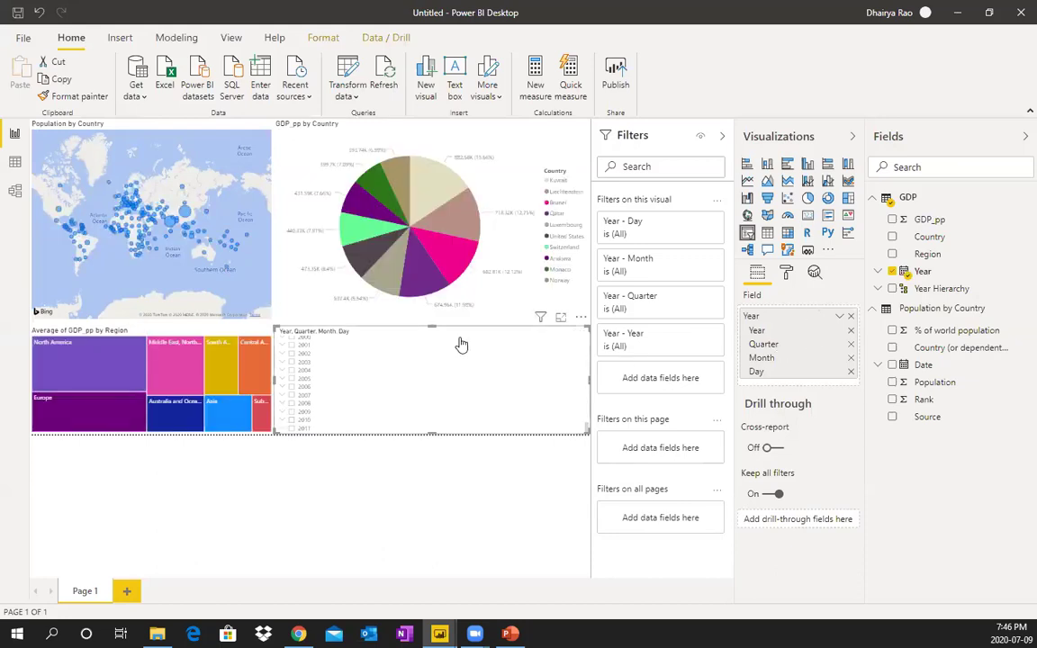
# - Remove Day, Month and Quarter from the Year slicer and switch it to a Between range
pyautogui.click(582, 334)
pyautogui.click(497, 380)
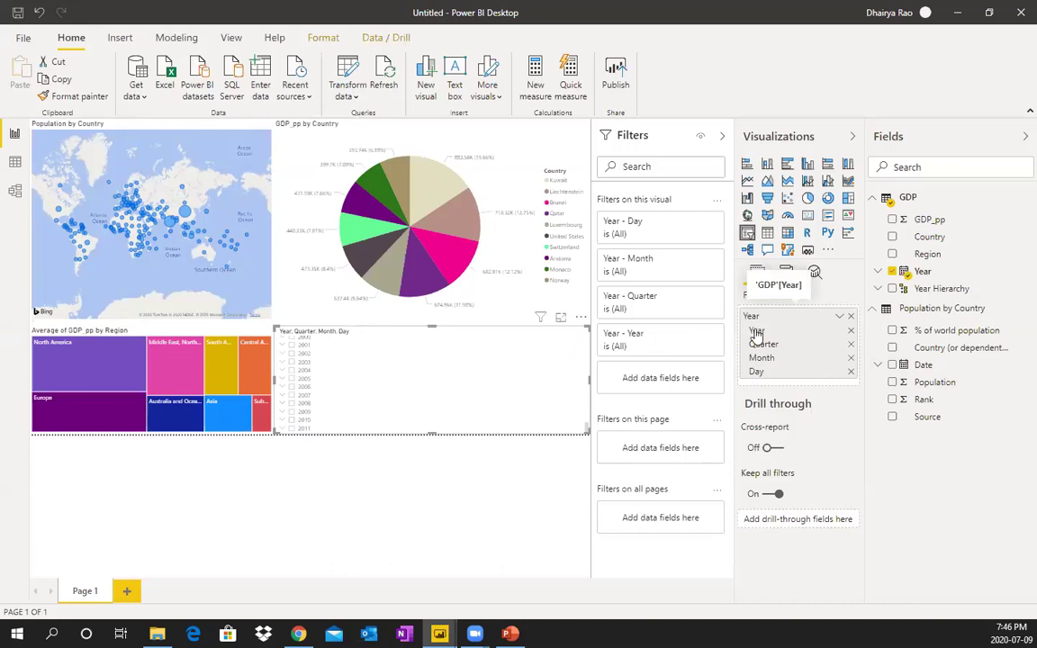
pyautogui.moveTo(771, 341); pyautogui.dragTo(851, 378)
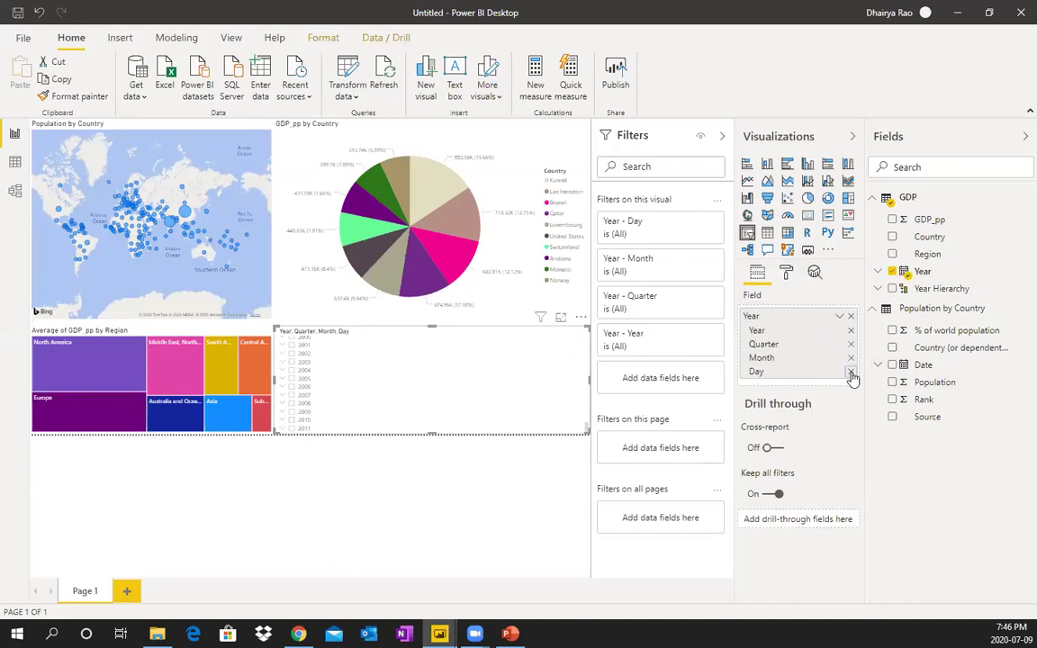
pyautogui.click(851, 371)
pyautogui.click(850, 357)
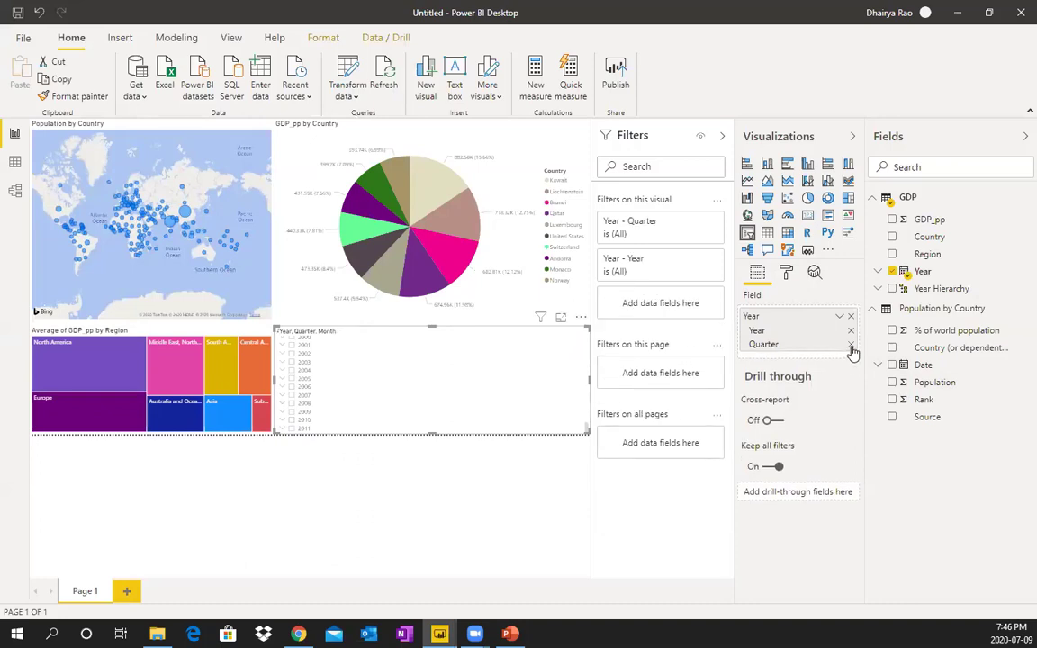
pyautogui.click(851, 344)
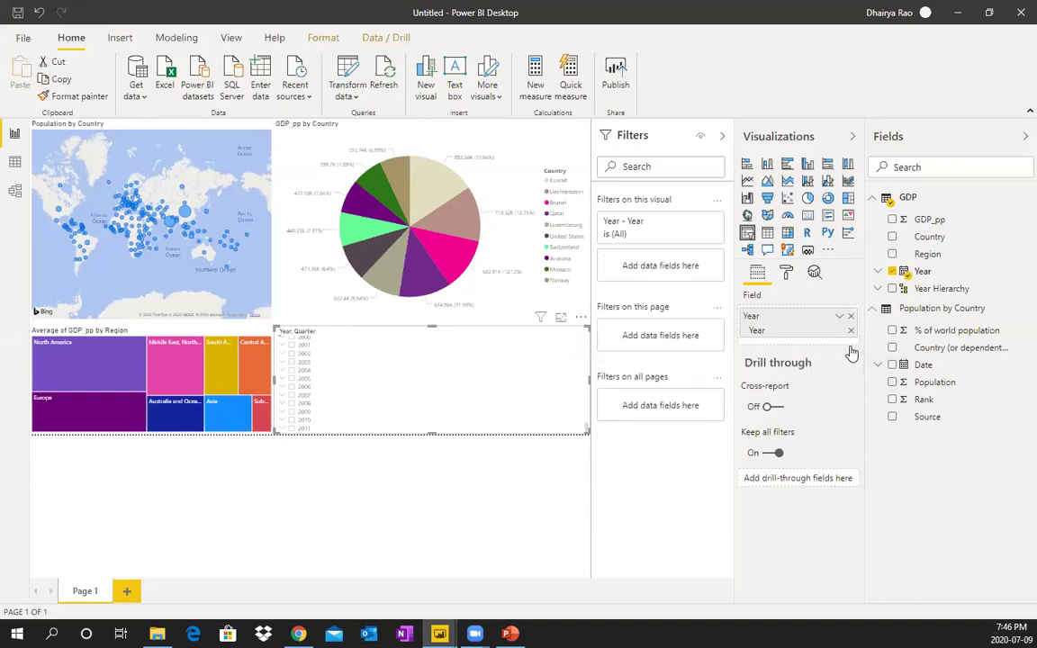
pyautogui.click(580, 334)
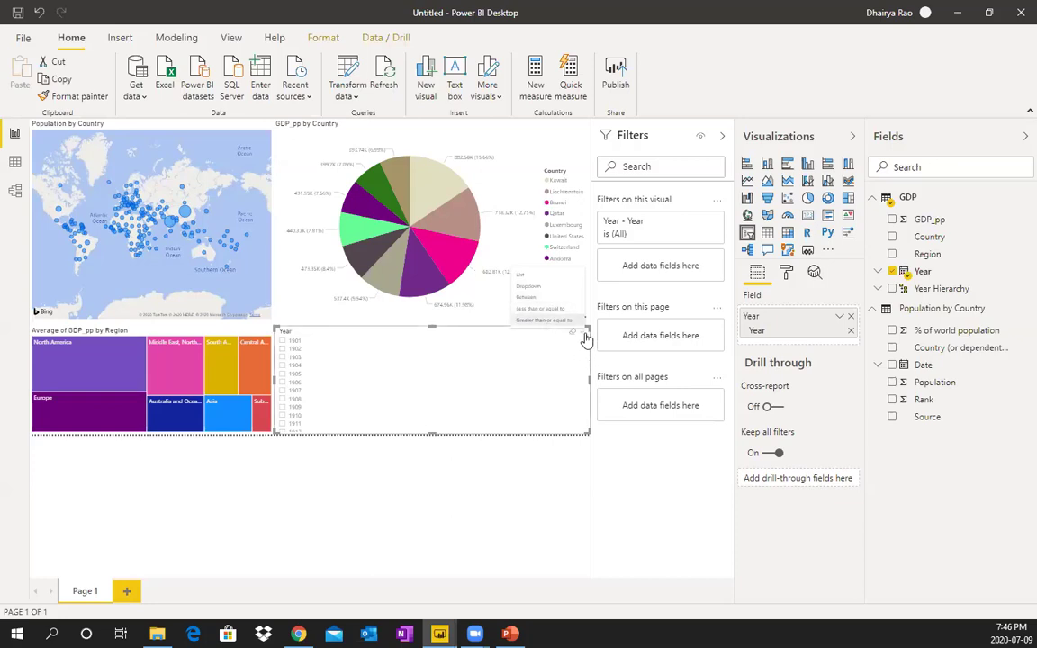
pyautogui.click(529, 298)
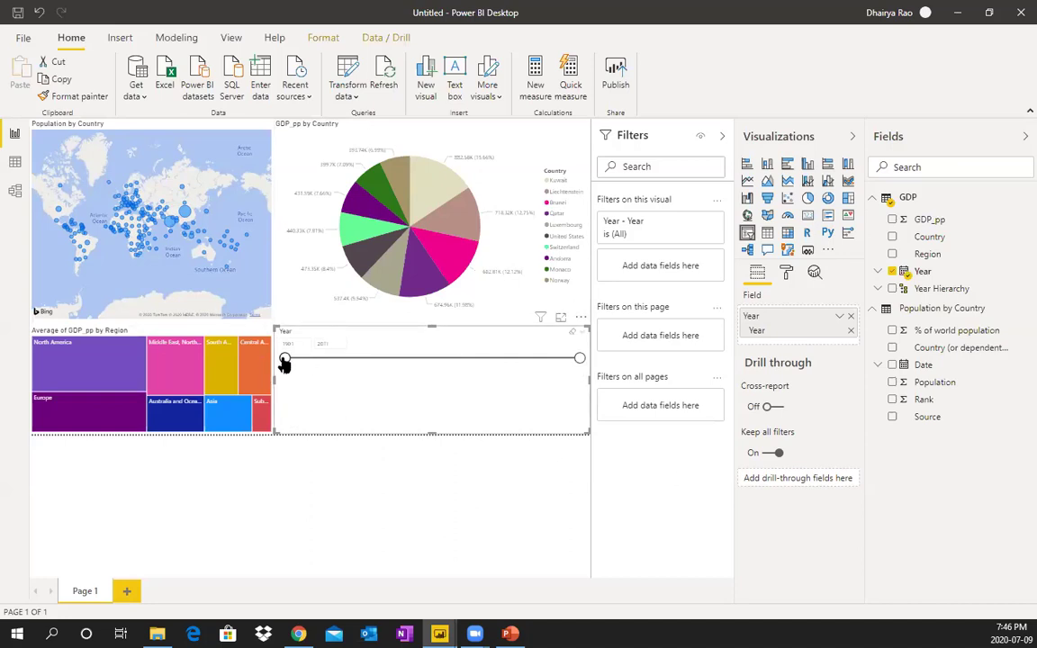
# - Try the slicer ranges 2004–2011 and 1994–2004 on the report, and restore the full 1901–2011 range
pyautogui.moveTo(285, 361); pyautogui.dragTo(568, 369)
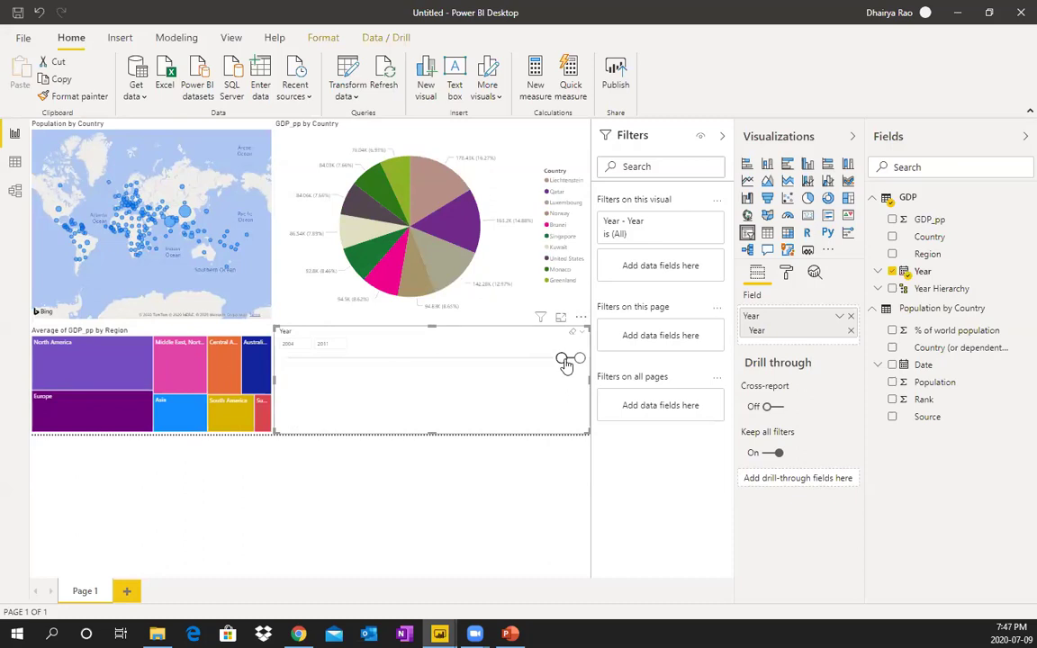
pyautogui.moveTo(563, 359)
pyautogui.mouseDown()
pyautogui.moveTo(540, 359)
pyautogui.moveTo(563, 359)
pyautogui.mouseUp()
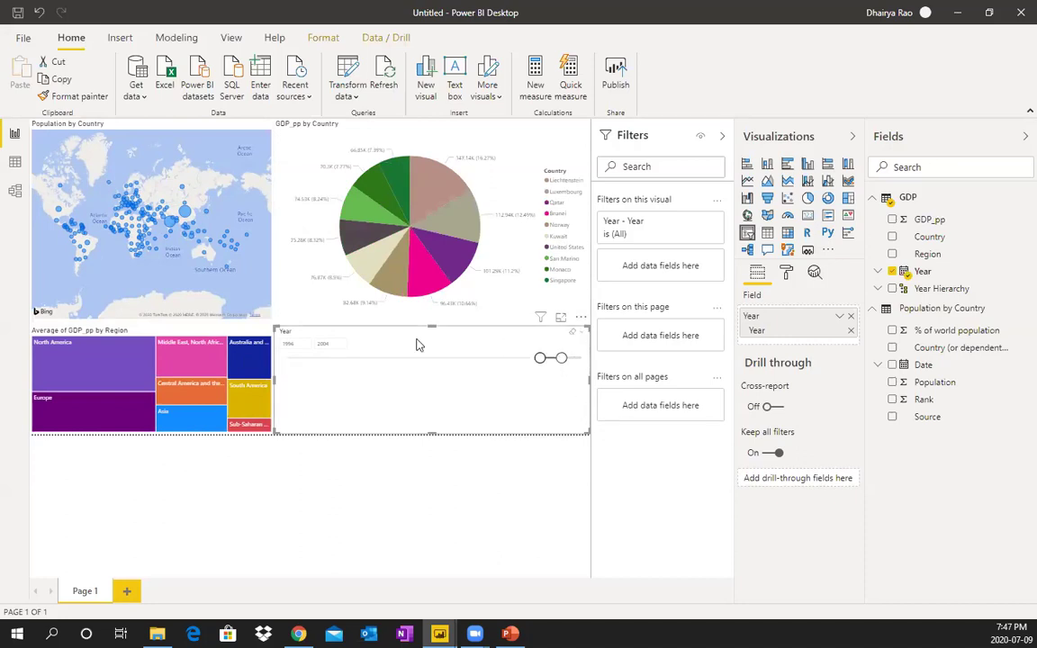
pyautogui.moveTo(540, 360); pyautogui.dragTo(285, 358)
pyautogui.moveTo(563, 360); pyautogui.dragTo(581, 359)
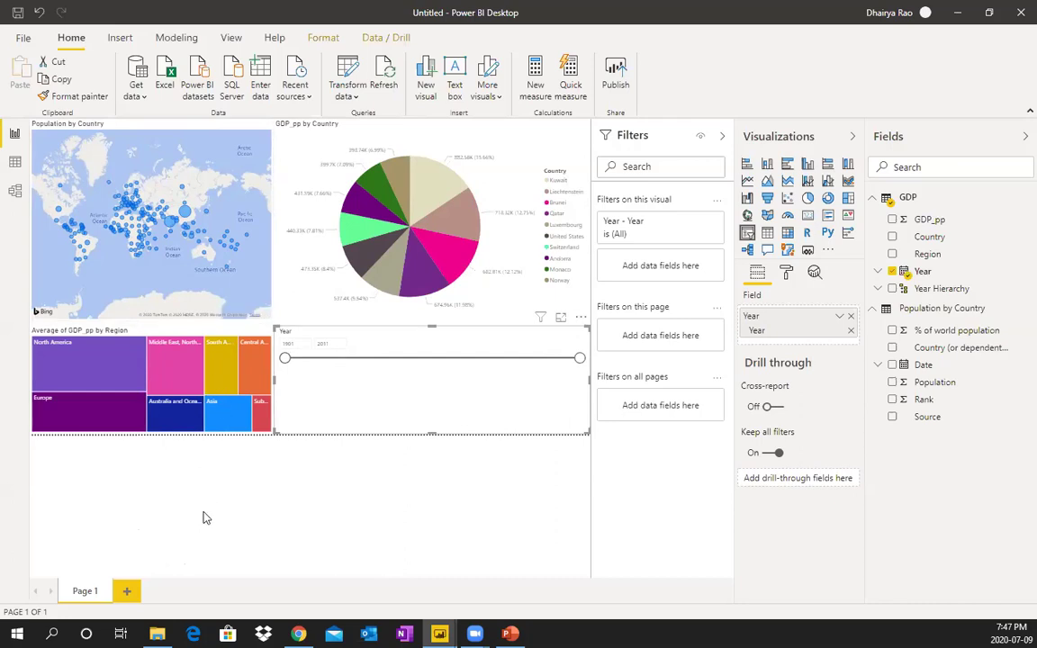
# - On a new report page, add a large line chart with Date on the axis and Population as values
pyautogui.click(129, 593)
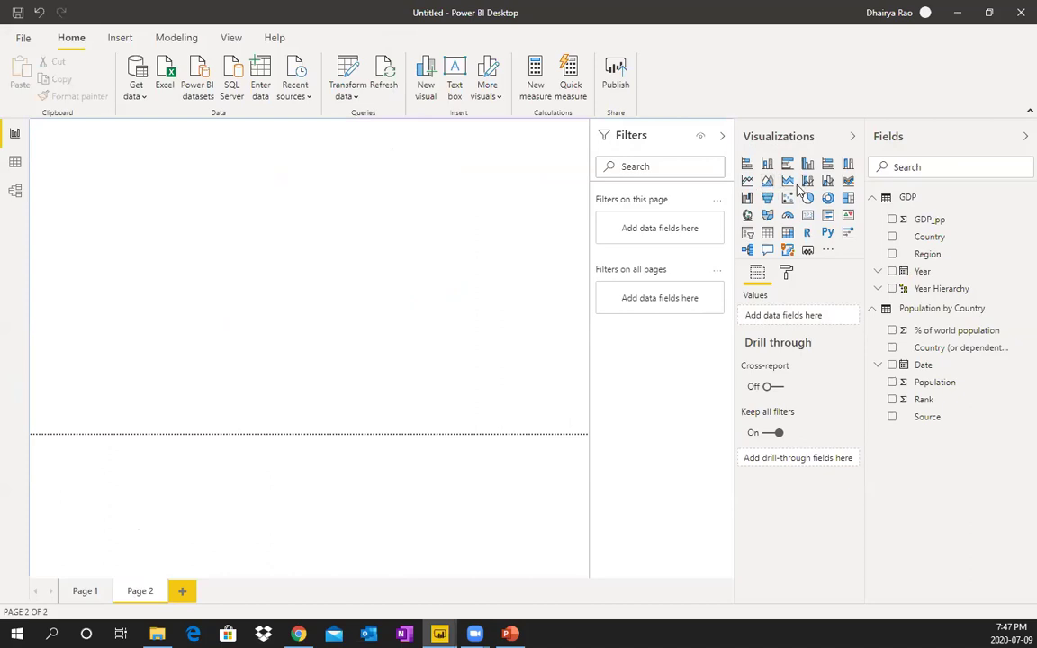
pyautogui.click(747, 183)
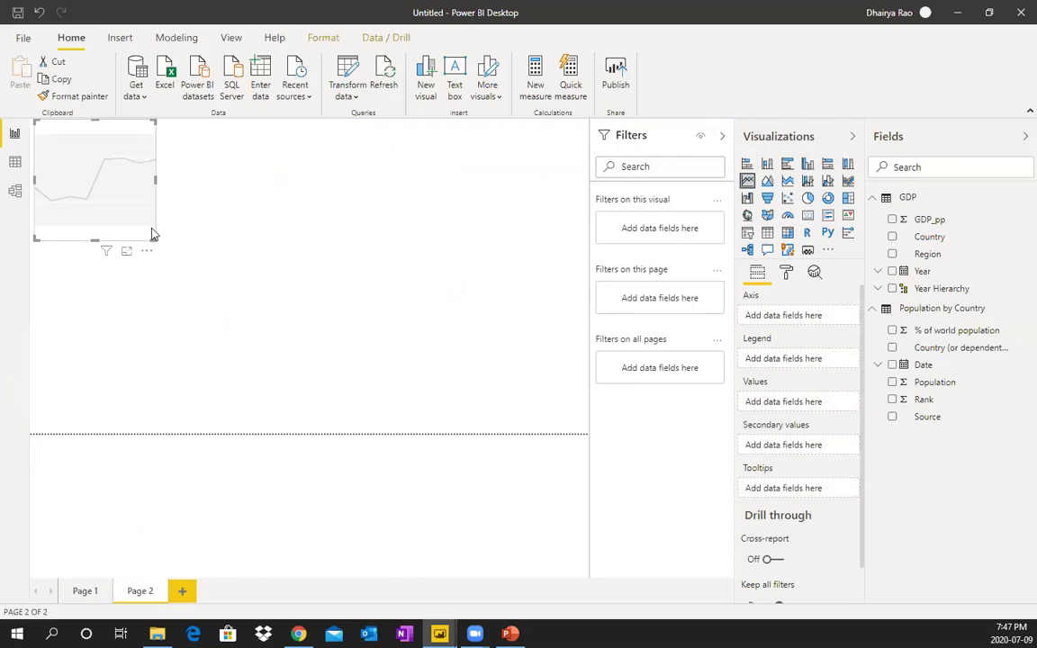
pyautogui.moveTo(150, 245); pyautogui.dragTo(430, 470)
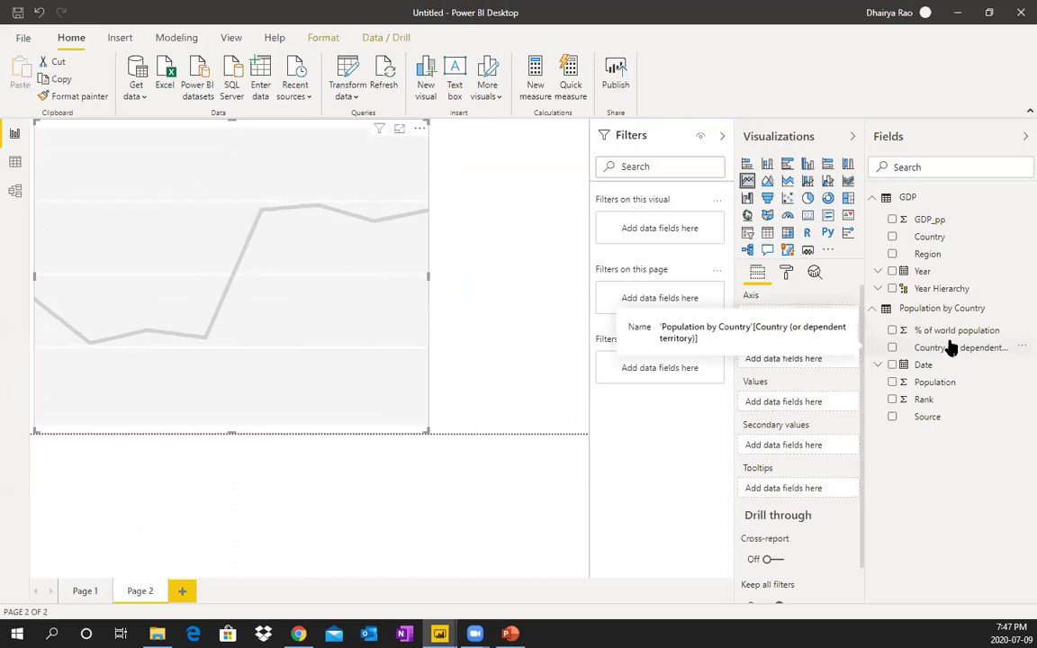
pyautogui.moveTo(938, 365); pyautogui.dragTo(791, 326)
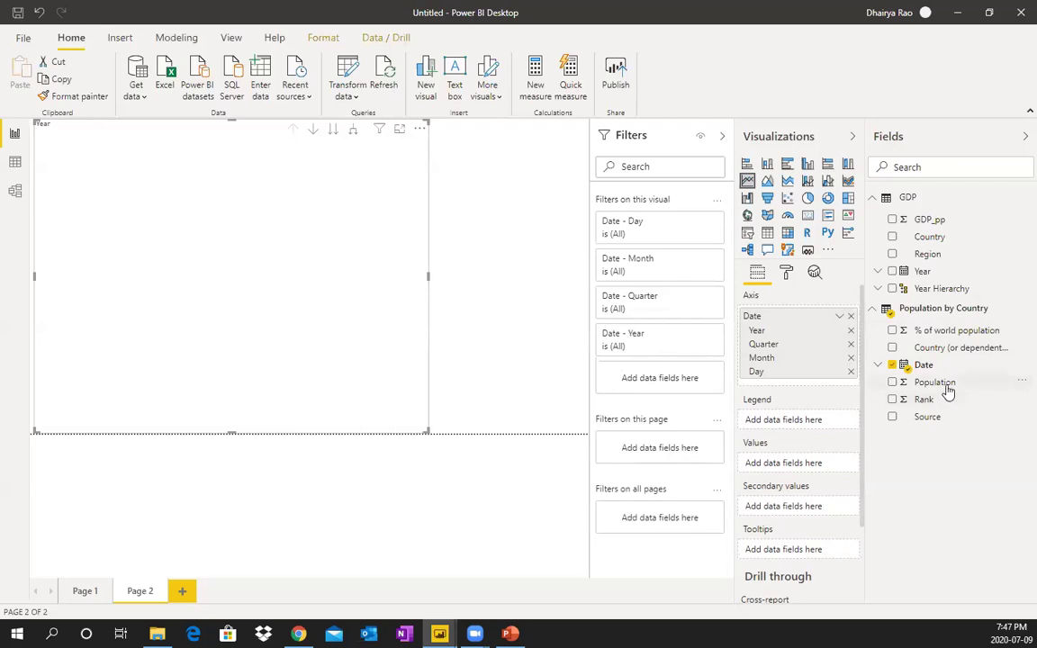
pyautogui.moveTo(947, 393); pyautogui.dragTo(809, 478)
pyautogui.moveTo(941, 382)
pyautogui.mouseDown()
pyautogui.moveTo(860, 350)
pyautogui.moveTo(789, 463)
pyautogui.mouseUp()
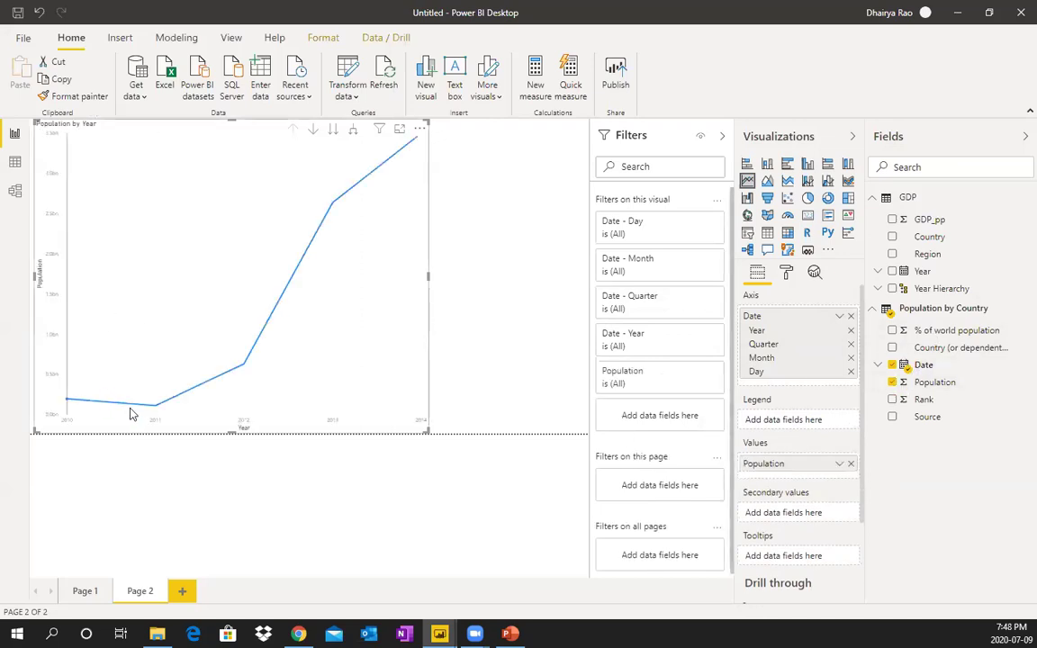
# - Convert the population chart to a line and clustered column chart with Region instead of Country as its column series
pyautogui.click(893, 348)
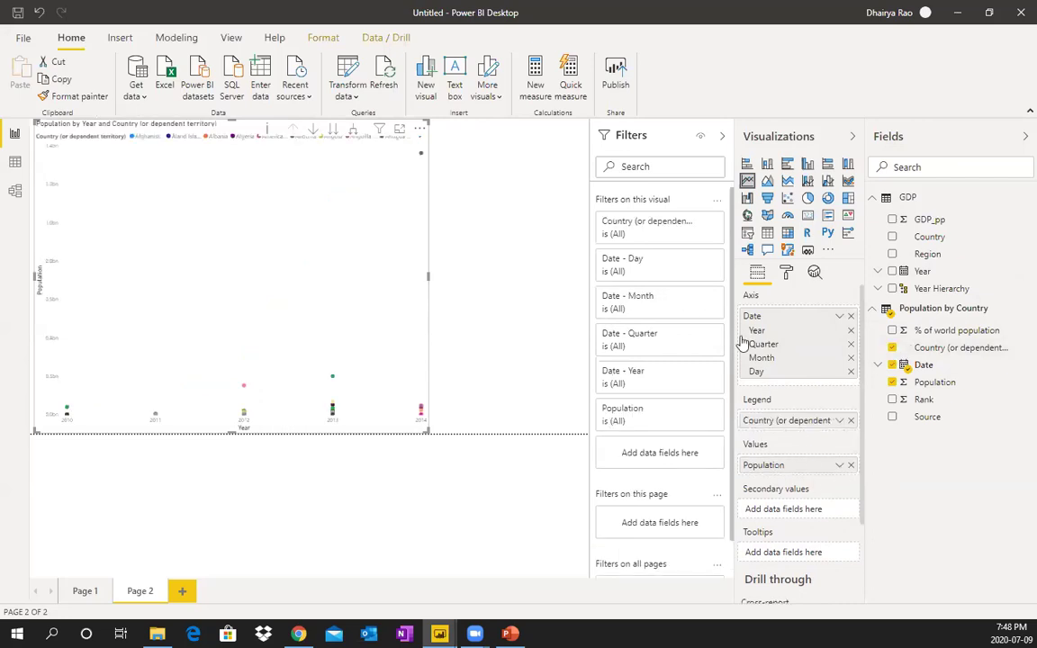
pyautogui.click(839, 421)
pyautogui.click(790, 441)
pyautogui.click(828, 181)
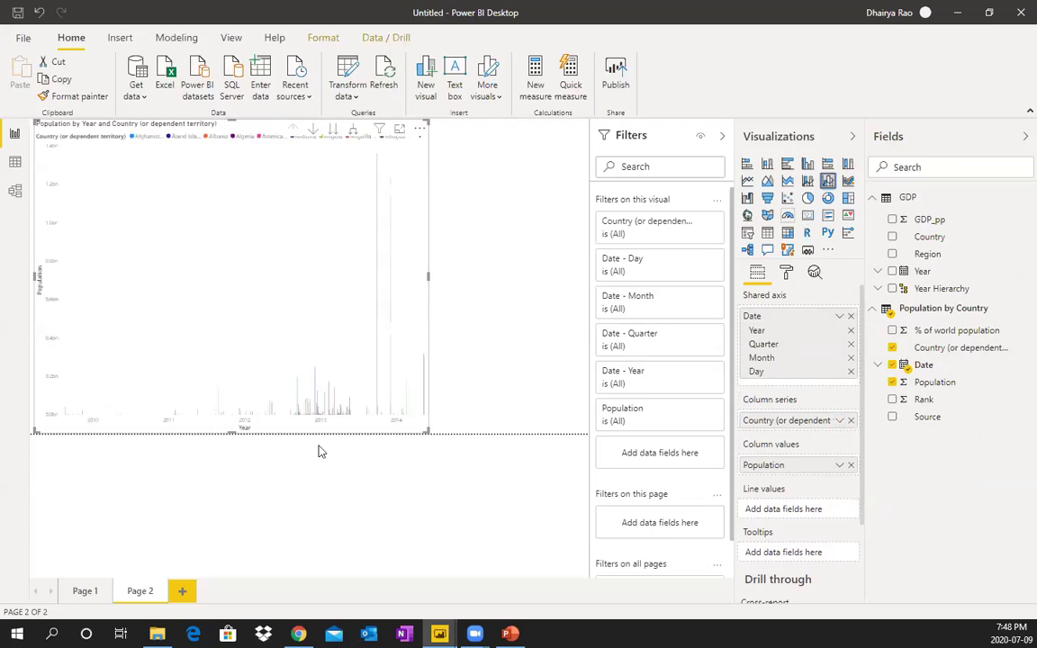
pyautogui.click(850, 421)
pyautogui.moveTo(927, 254); pyautogui.dragTo(749, 420)
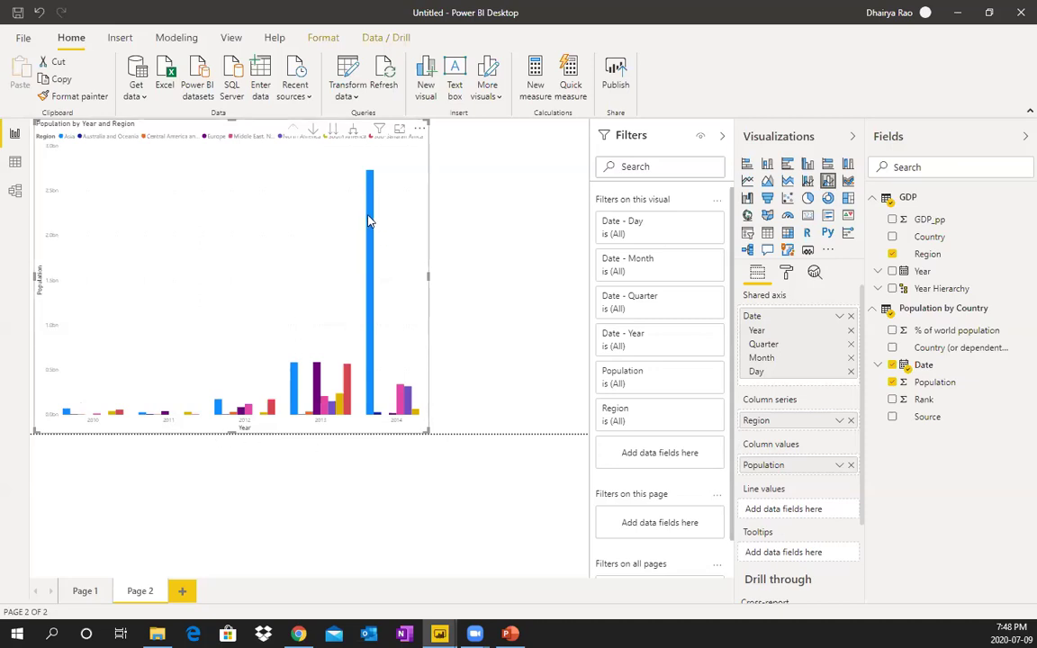
pyautogui.moveTo(369, 219)
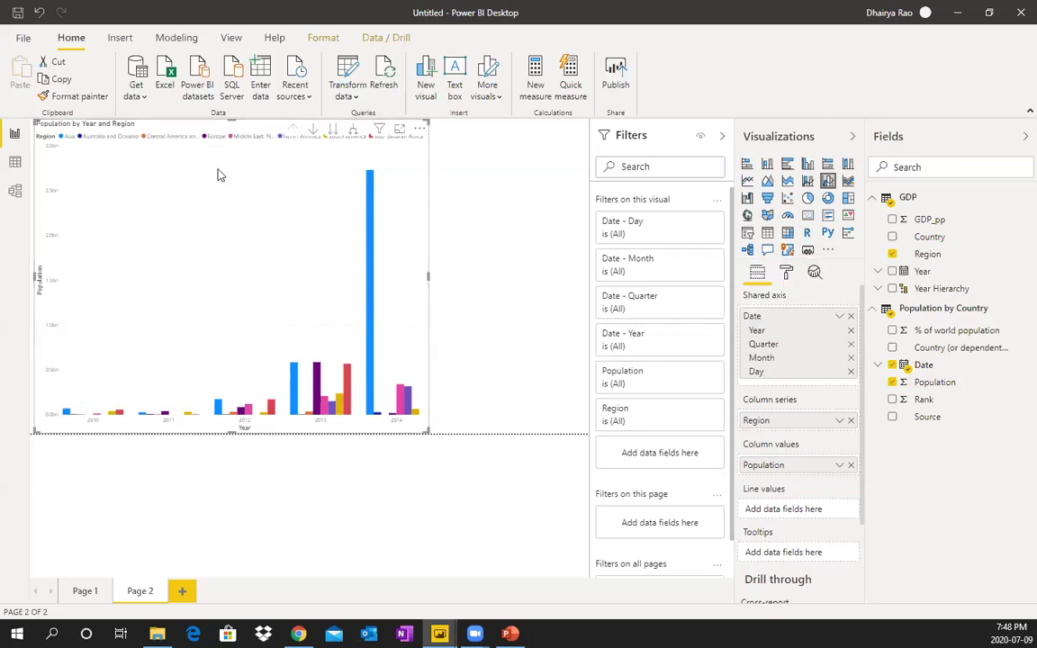
# - Return to Page 1 and publish the report to My workspace, saving the file as tutorial on the Desktop
pyautogui.click(84, 592)
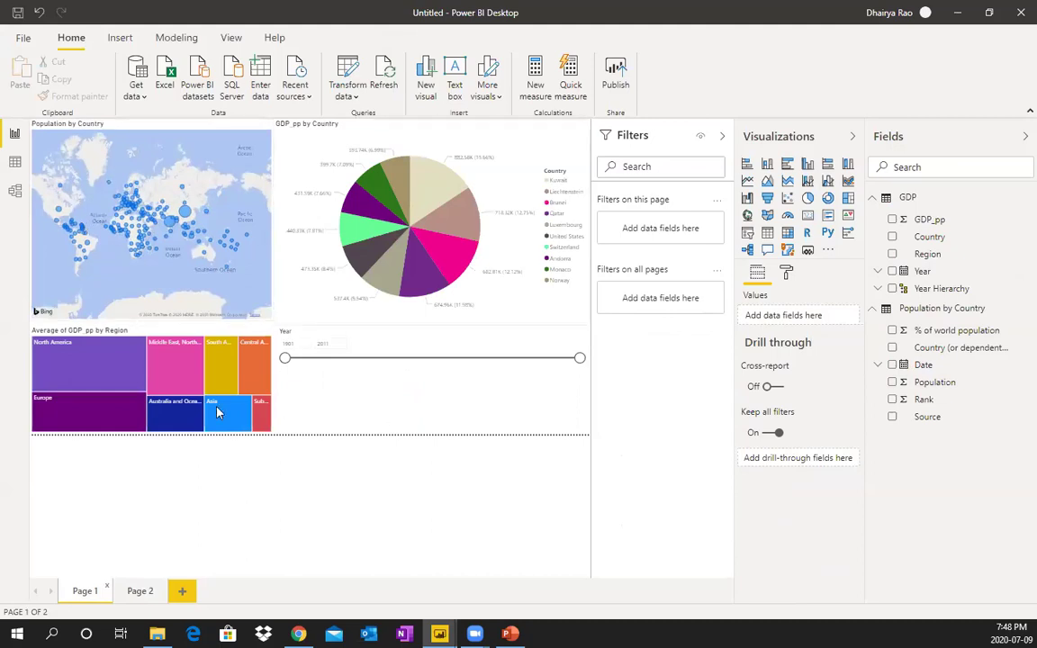
pyautogui.click(615, 75)
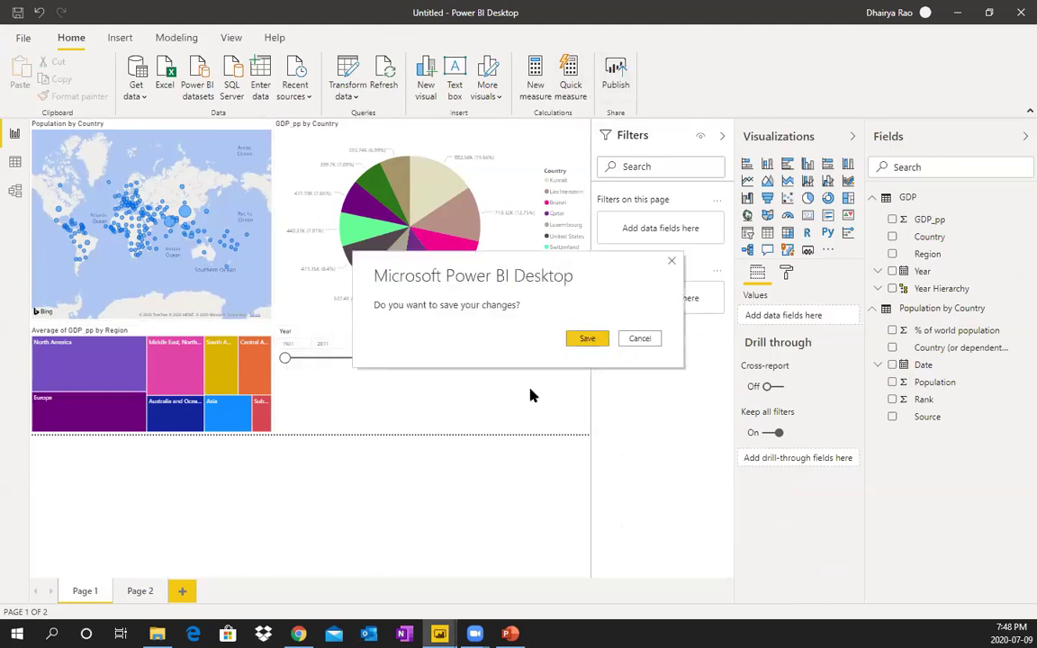
pyautogui.click(594, 341)
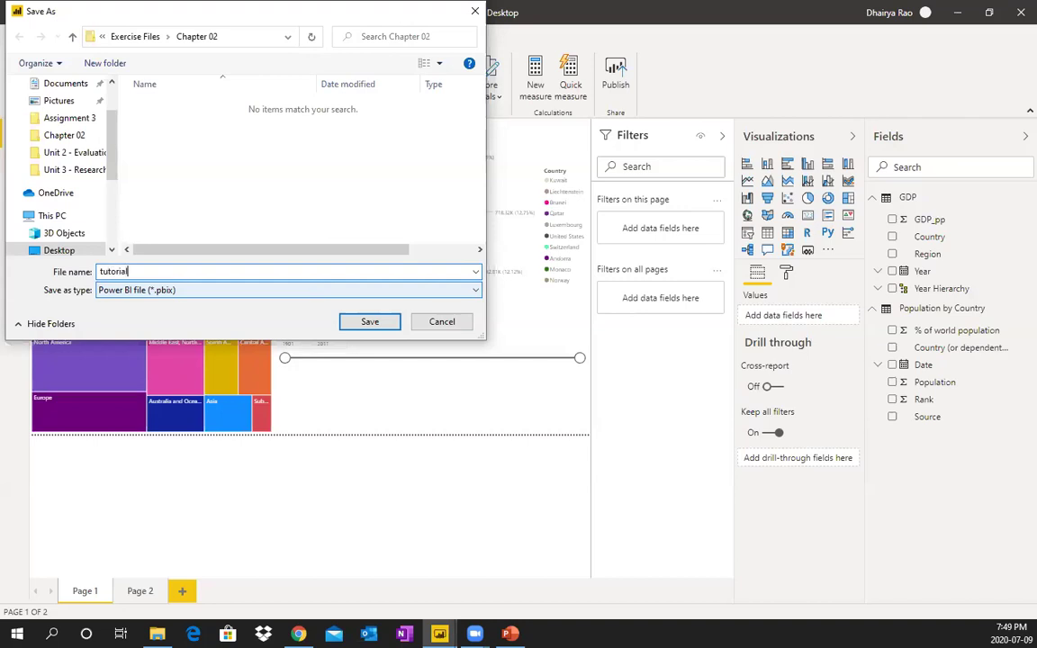
pyautogui.scroll(2, 102, 144)
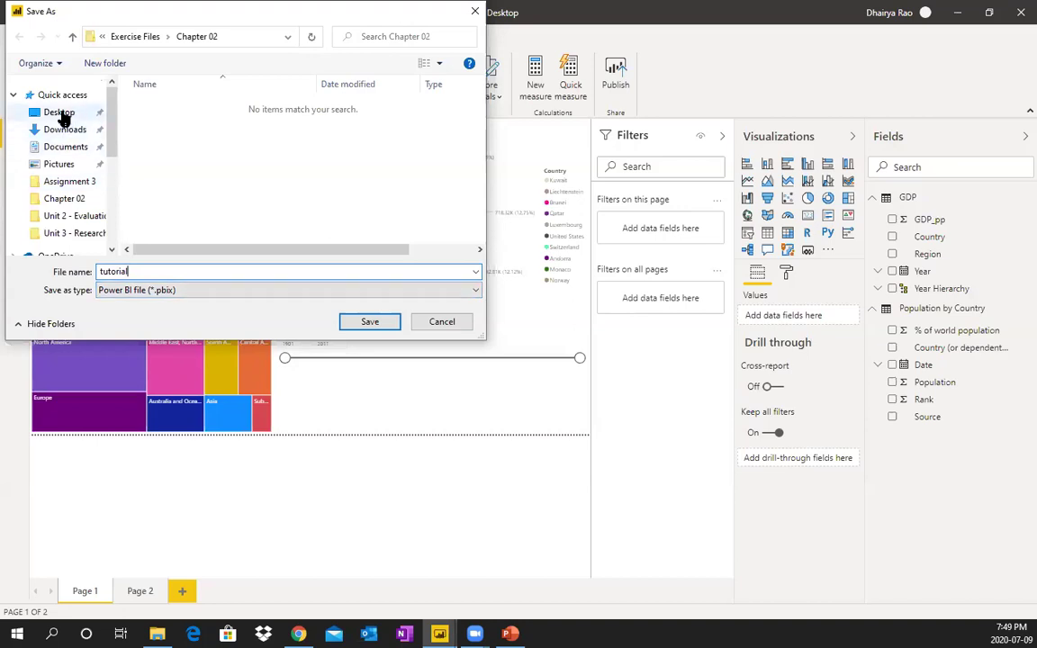
pyautogui.click(61, 115)
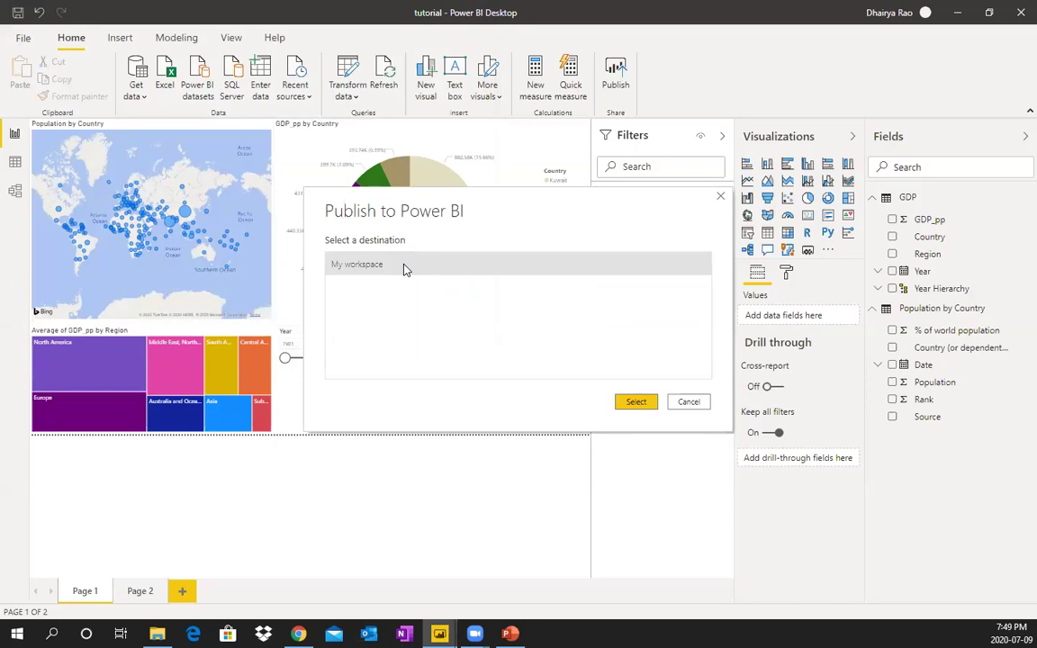
pyautogui.click(633, 406)
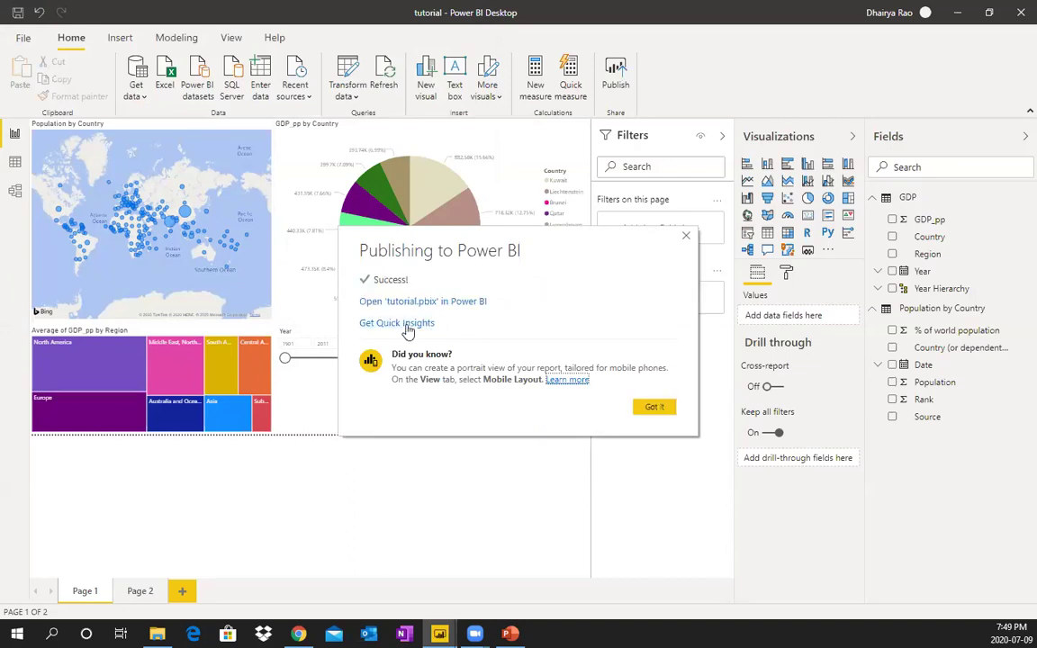
pyautogui.click(660, 416)
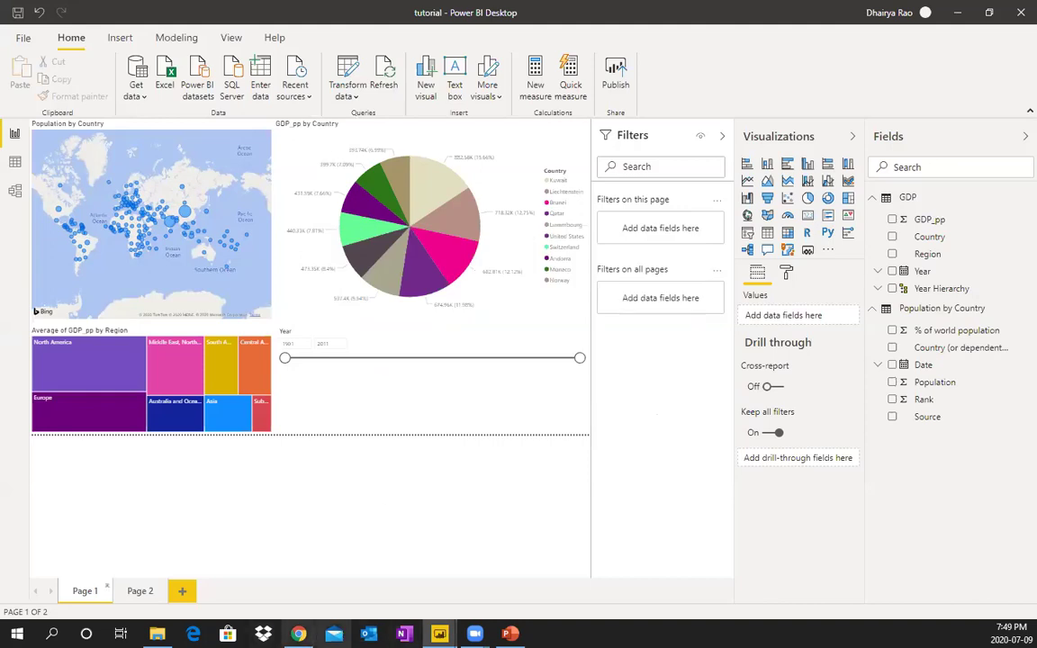
# - Shorten the Year slicer to free space beneath its range slider and deselect it
pyautogui.click(389, 396)
pyautogui.moveTo(428, 436); pyautogui.dragTo(424, 381)
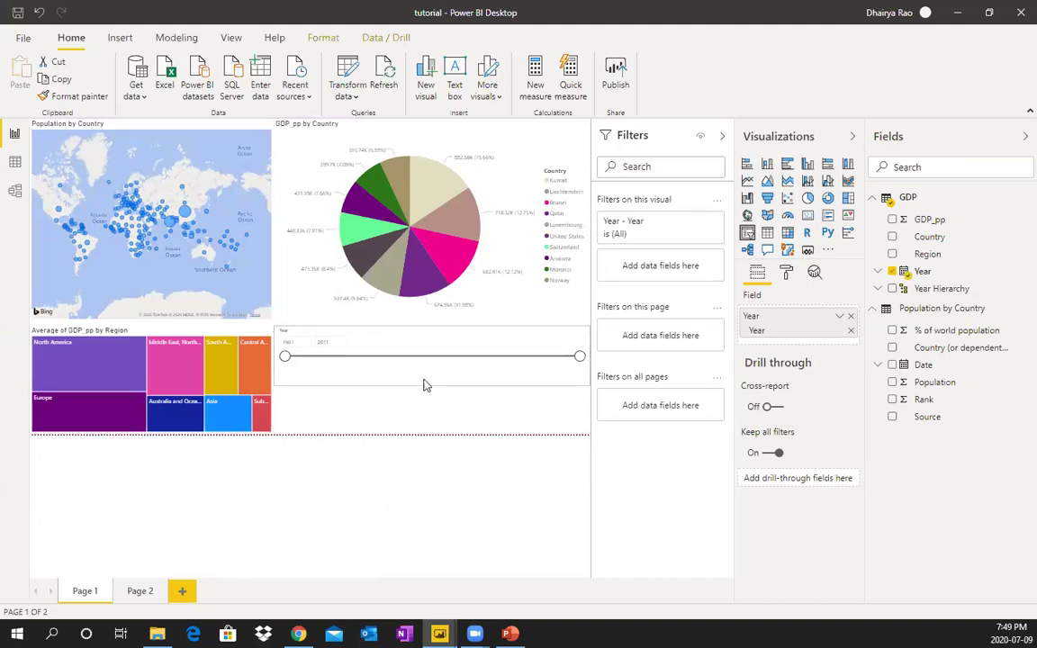
pyautogui.click(402, 422)
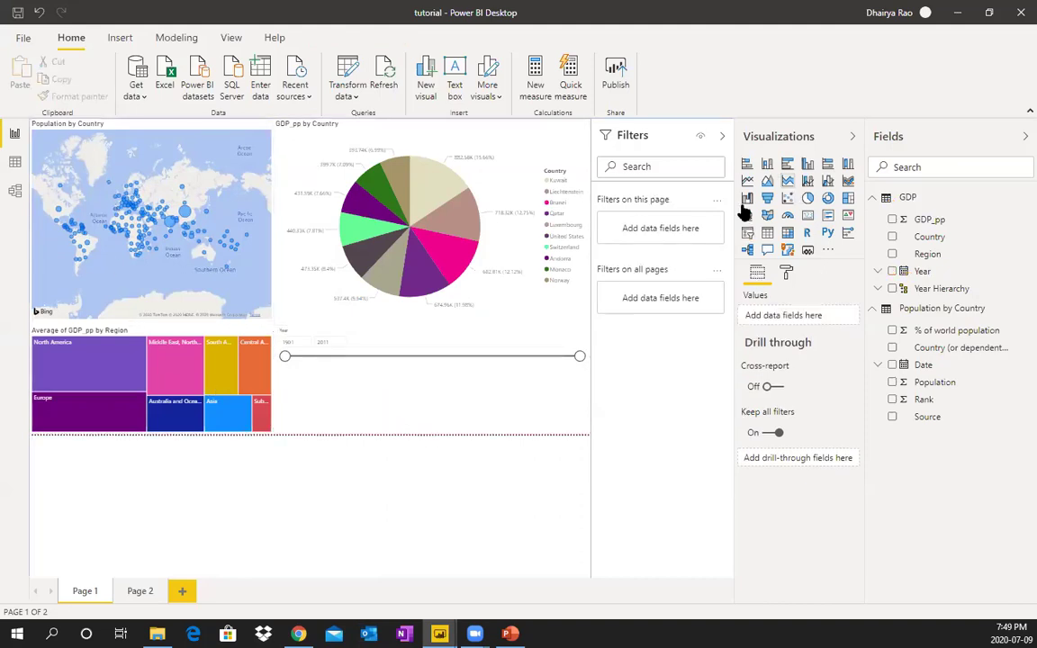
# - Add a Q&A visual in the area beneath the pie chart and ask it the suggested question "average gdp GDP pp"
pyautogui.click(767, 250)
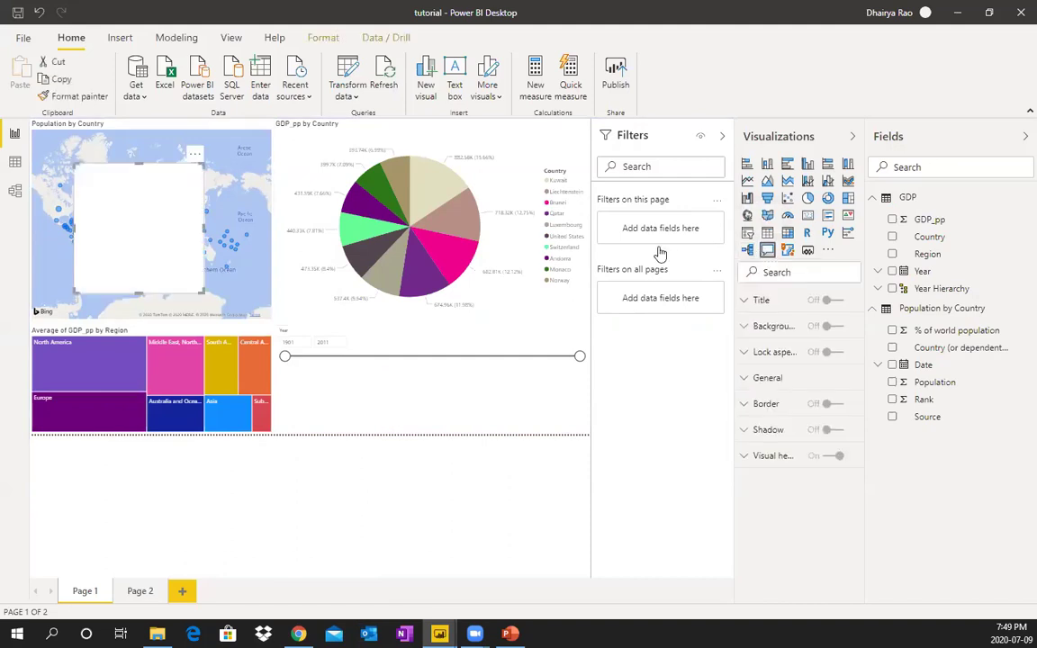
pyautogui.moveTo(399, 347); pyautogui.dragTo(276, 382)
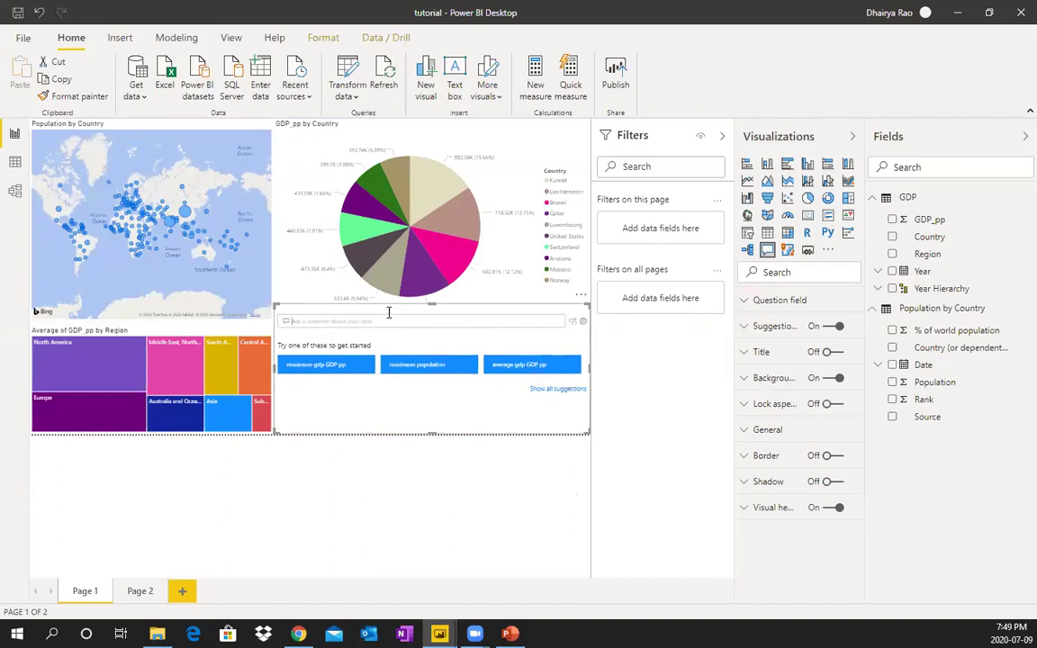
pyautogui.click(519, 365)
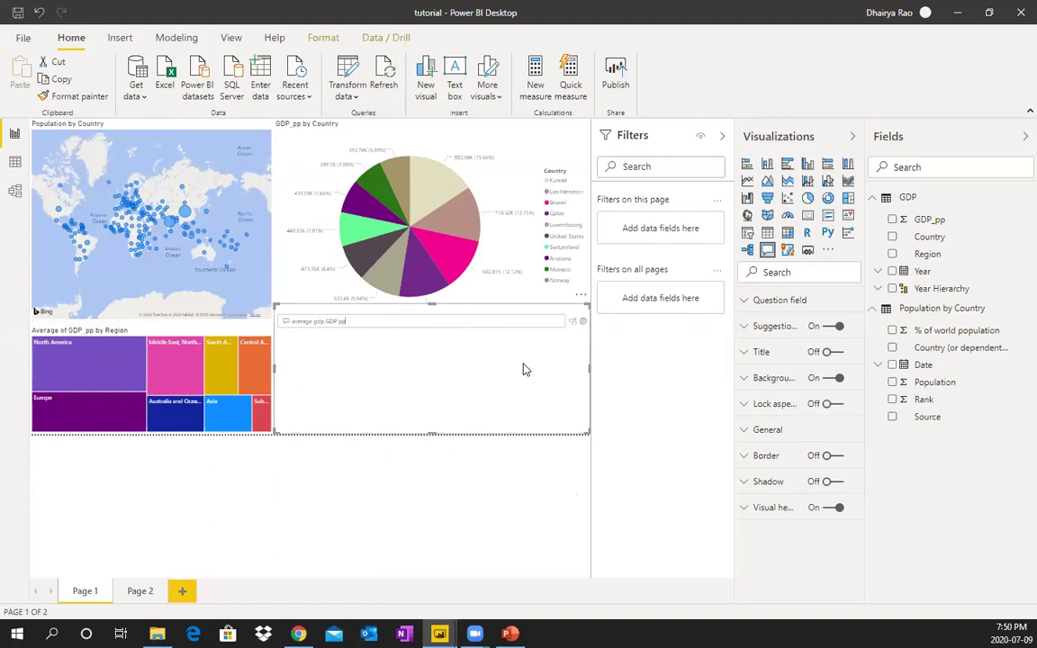
pyautogui.click(445, 323)
pyautogui.moveTo(346, 322); pyautogui.dragTo(286, 322)
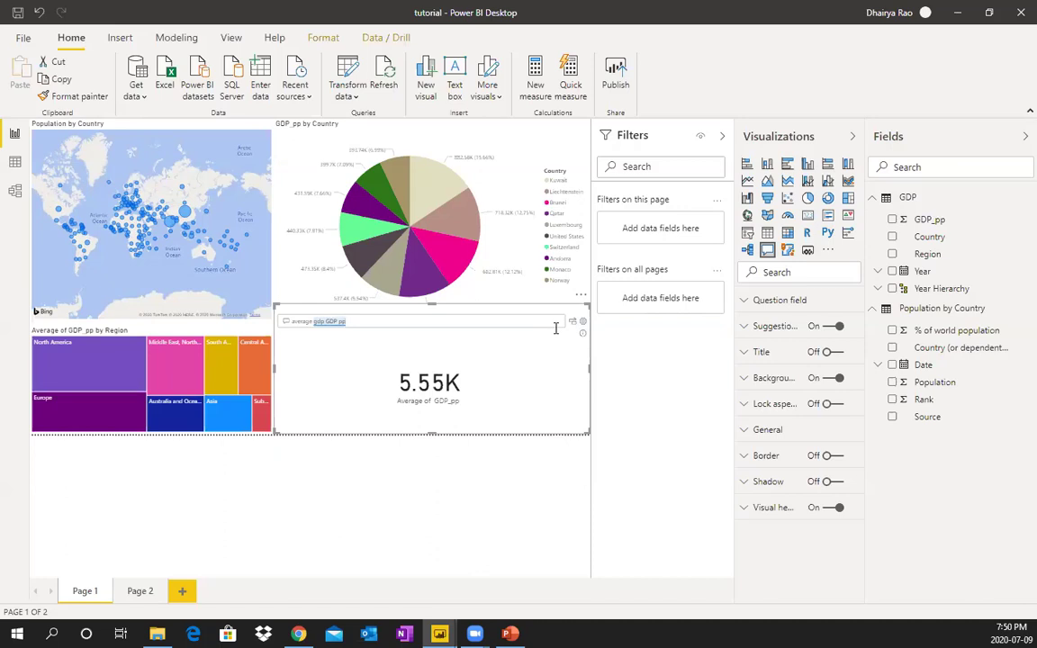
# - Switch to the Power BI service in Chrome, open My workspace and view the workspace list and account details
pyautogui.moveTo(298, 634)
pyautogui.click(464, 570)
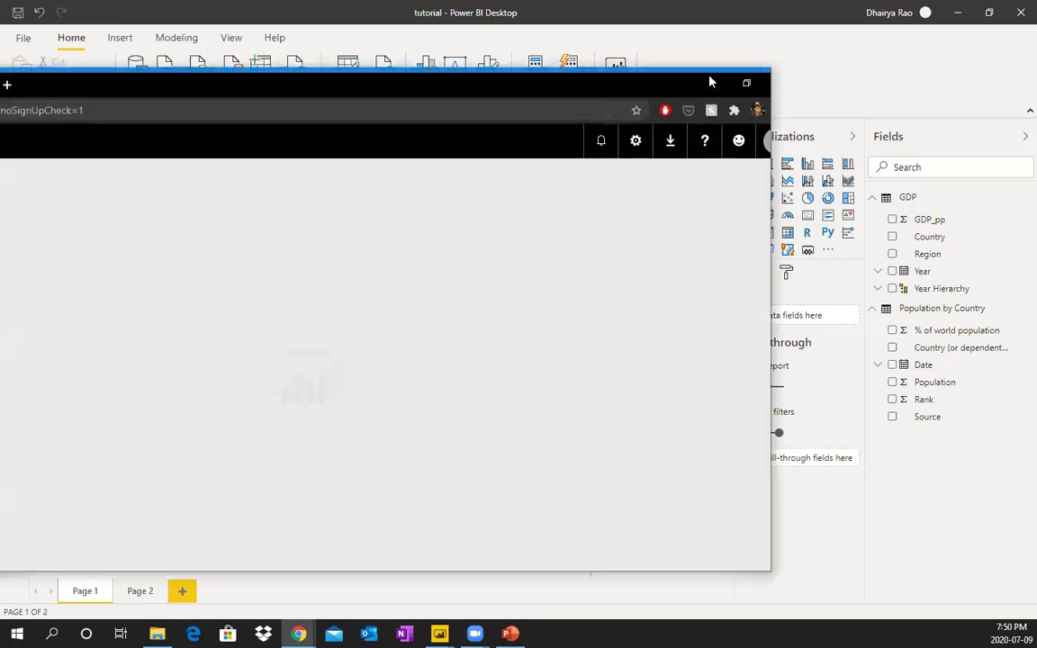
pyautogui.click(721, 79)
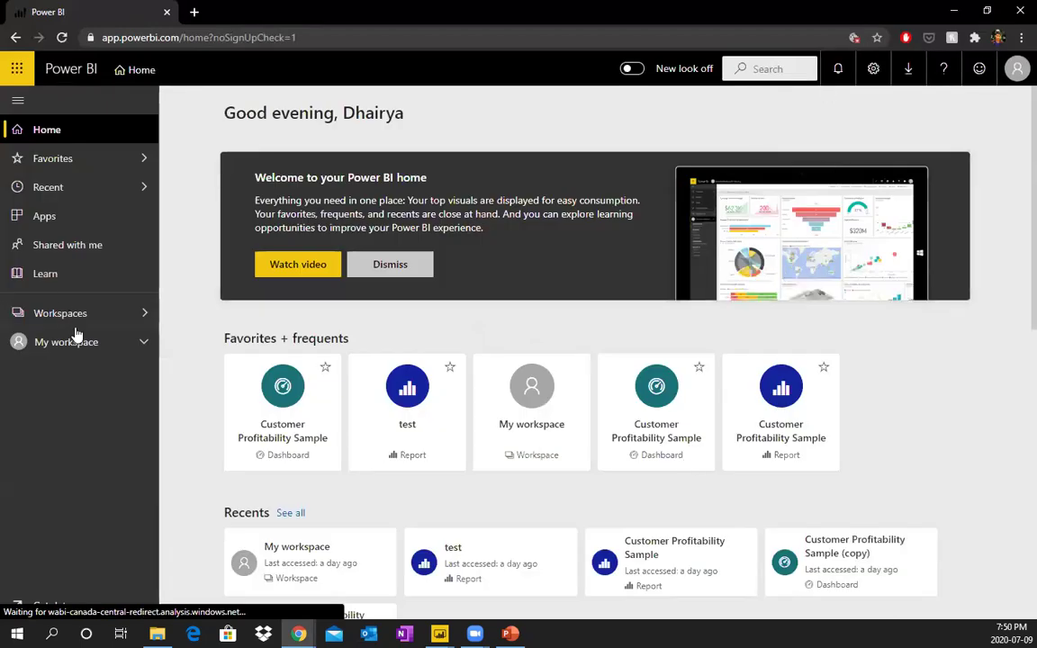
pyautogui.click(140, 347)
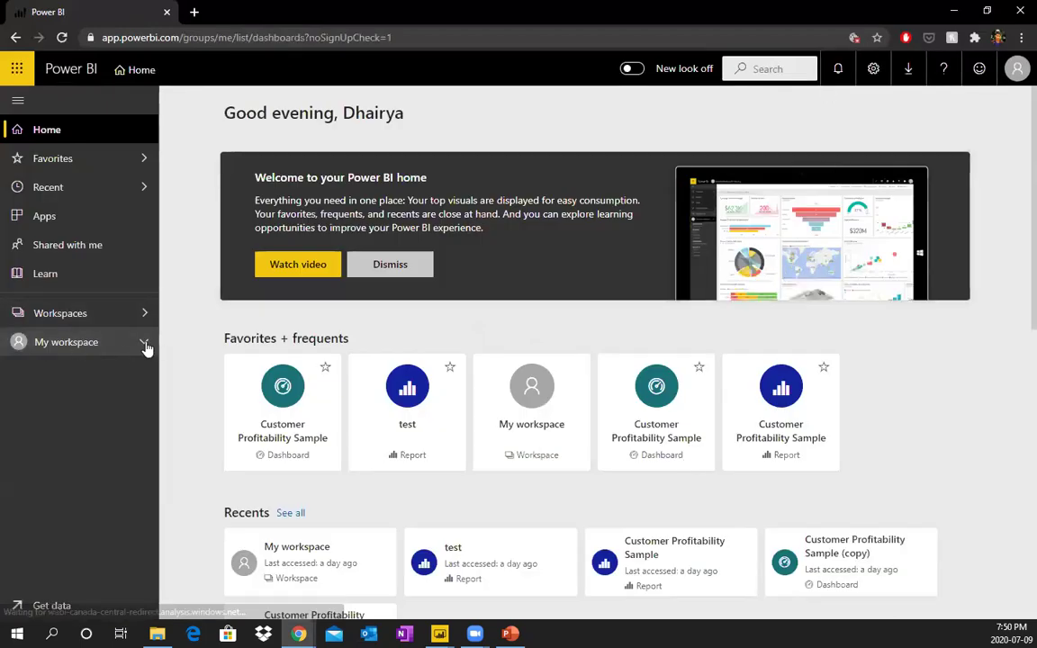
pyautogui.click(87, 314)
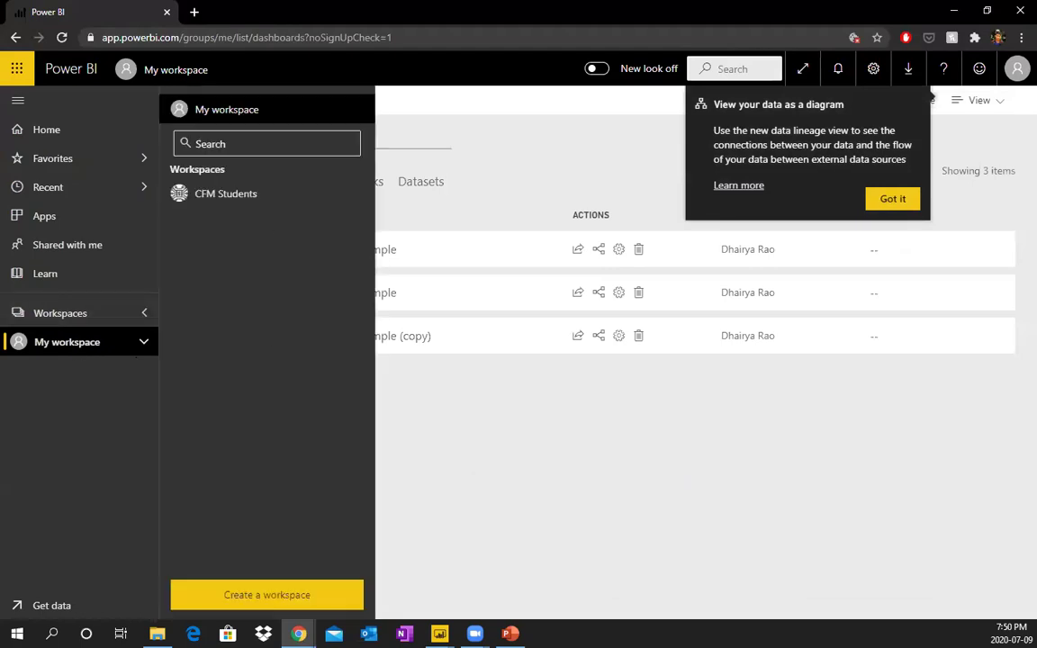
pyautogui.click(1017, 70)
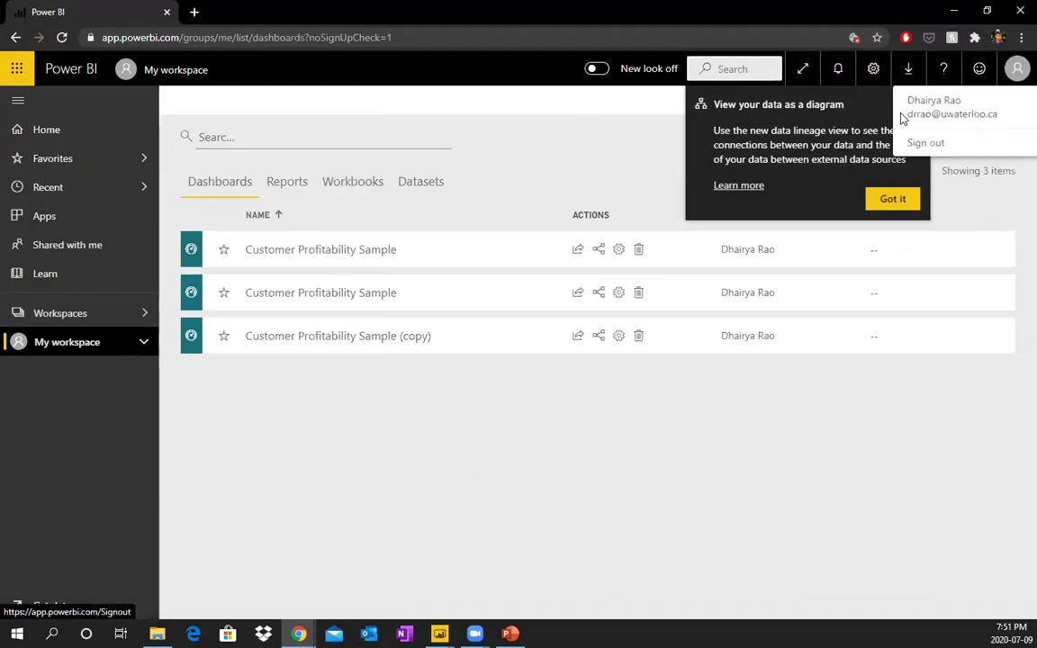
# - Open the published tutorial report from My workspace's reports and dismiss the bookmarks tip
pyautogui.click(286, 182)
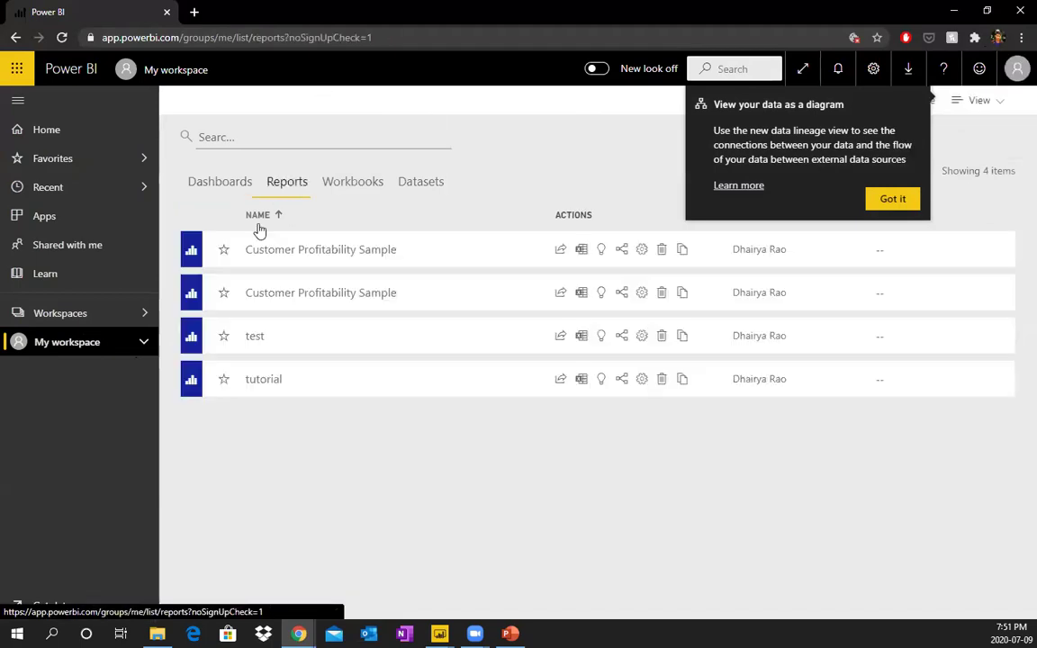
pyautogui.click(270, 389)
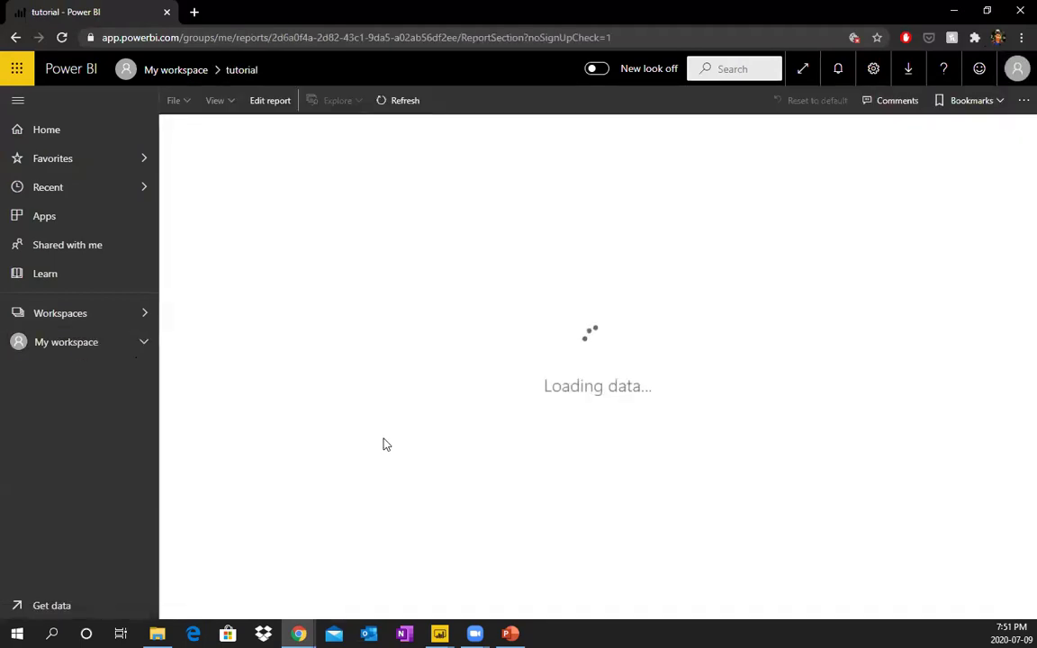
pyautogui.click(106, 351)
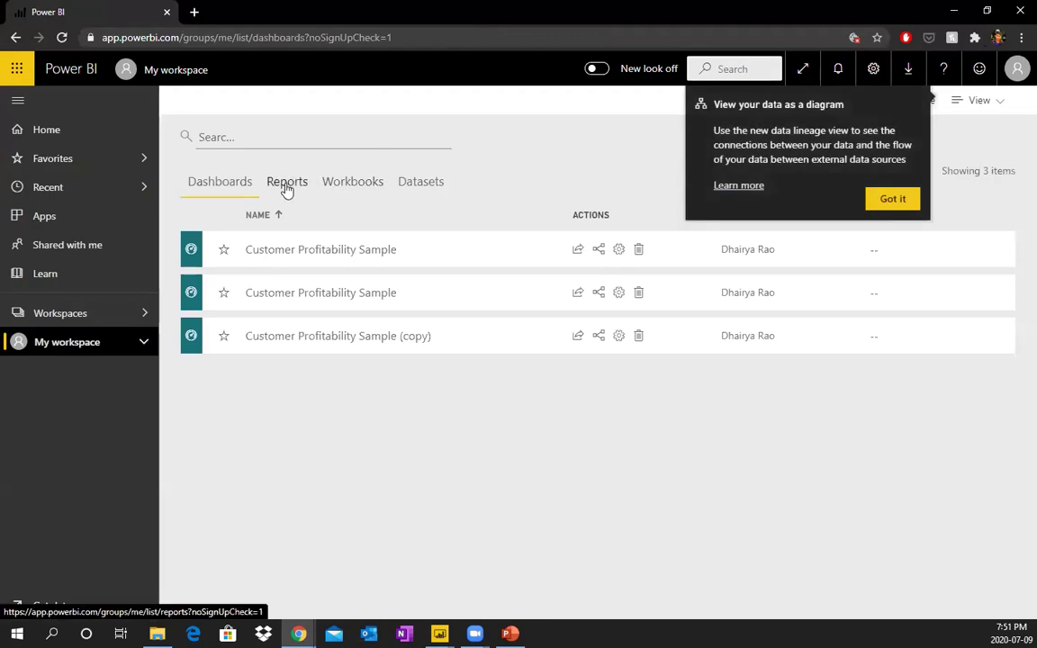
pyautogui.click(286, 183)
pyautogui.click(273, 385)
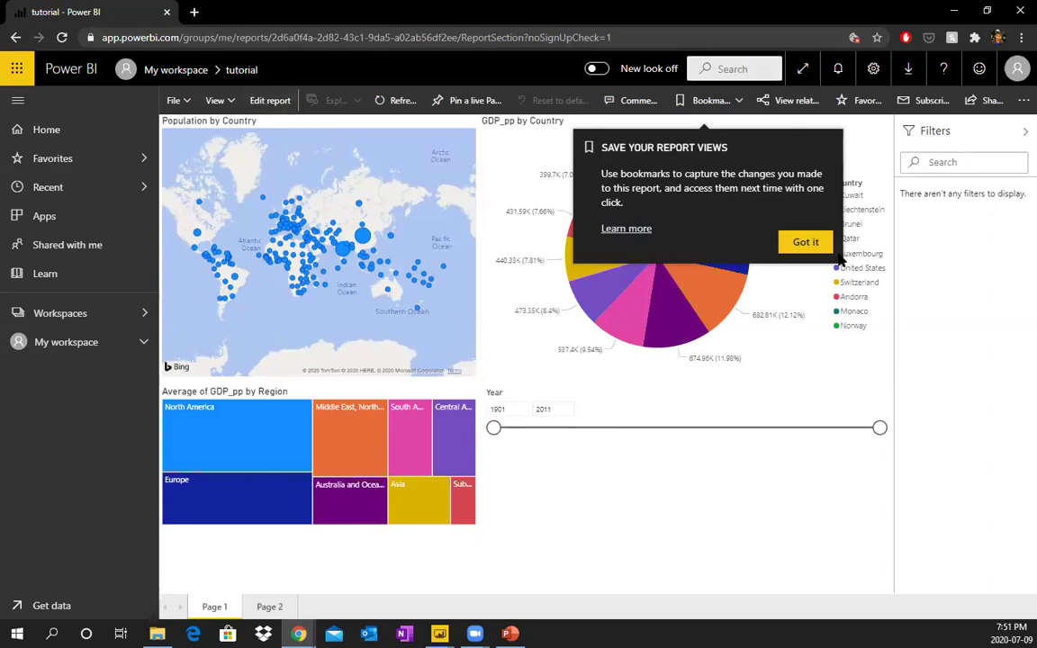
pyautogui.click(799, 241)
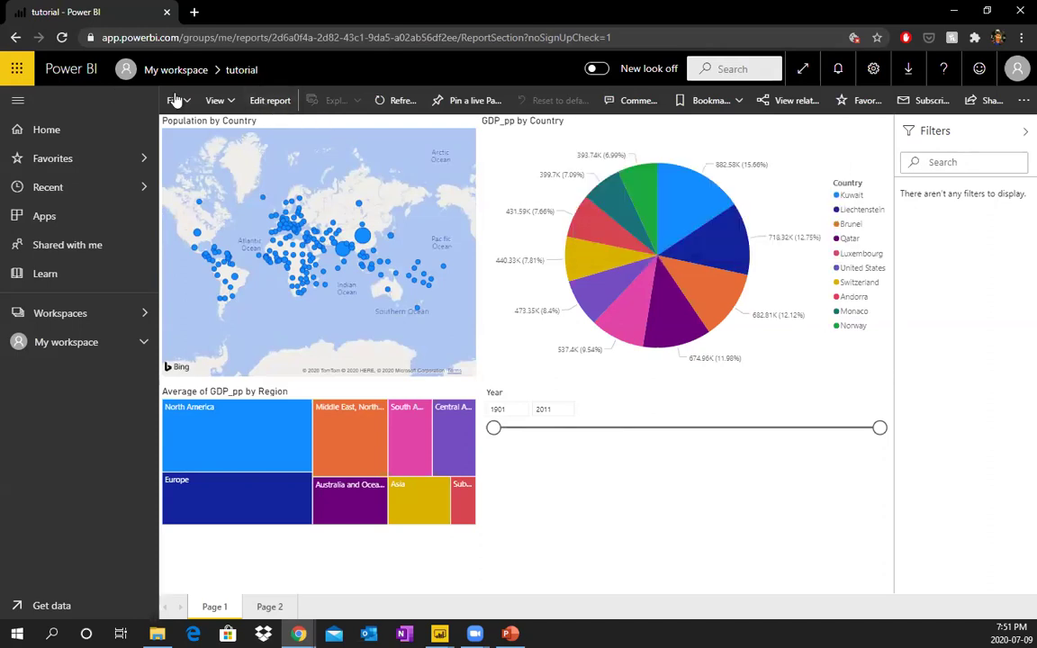
# - Open the tutorial report in editing view, then switch to the PowerPoint slide with the data set links
pyautogui.click(271, 101)
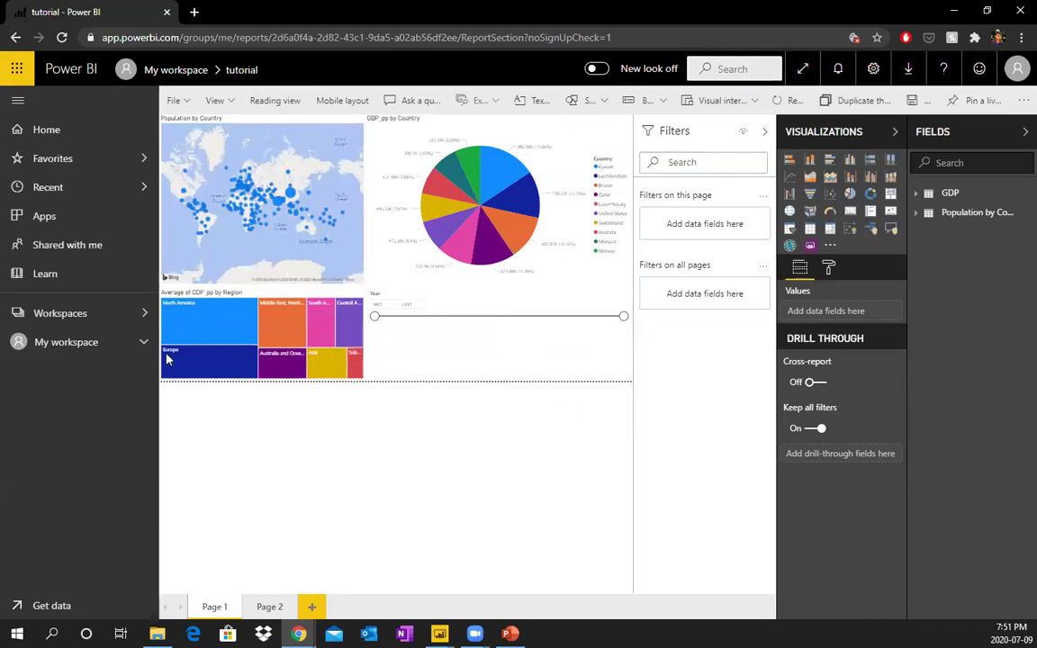
pyautogui.moveTo(472, 227)
pyautogui.hotkey('alt', 'Tab')
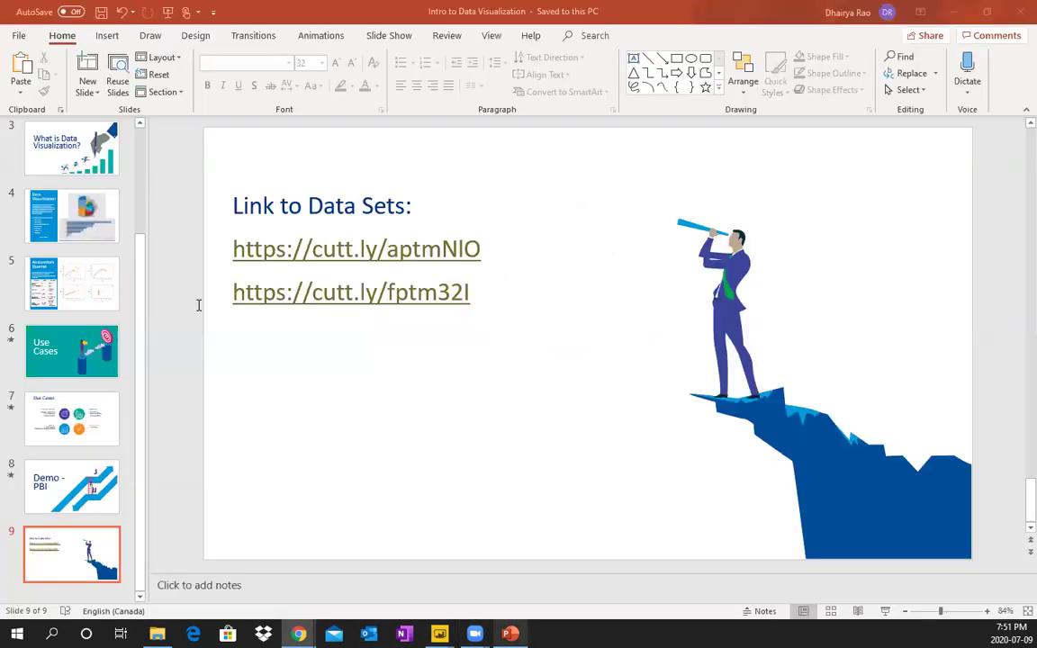
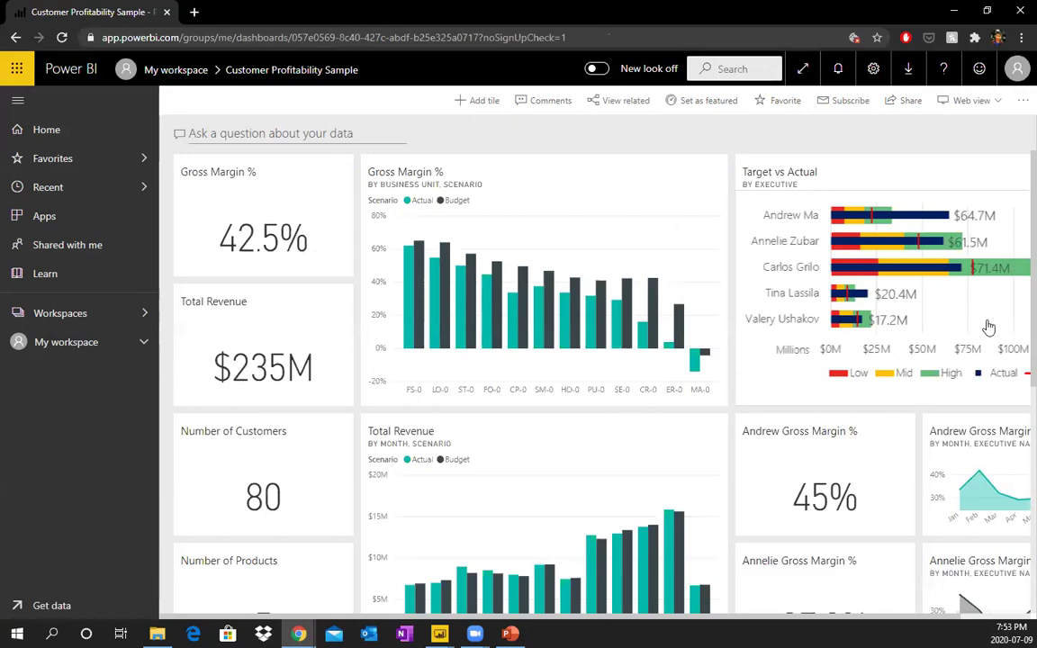
# - Examine the Customer Profitability Sample dashboard, viewing its Gross Margin % by business unit chart in Q&A and returning to the dashboard
pyautogui.scroll(-1, 469, 381)
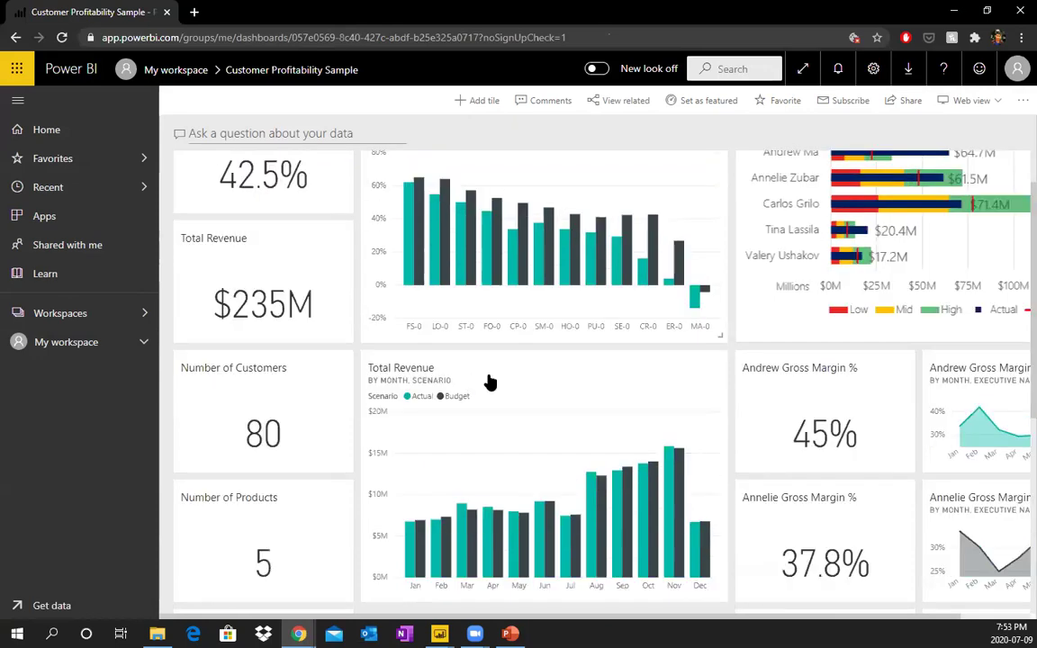
pyautogui.scroll(-5, 491, 384)
pyautogui.scroll(7, 479, 365)
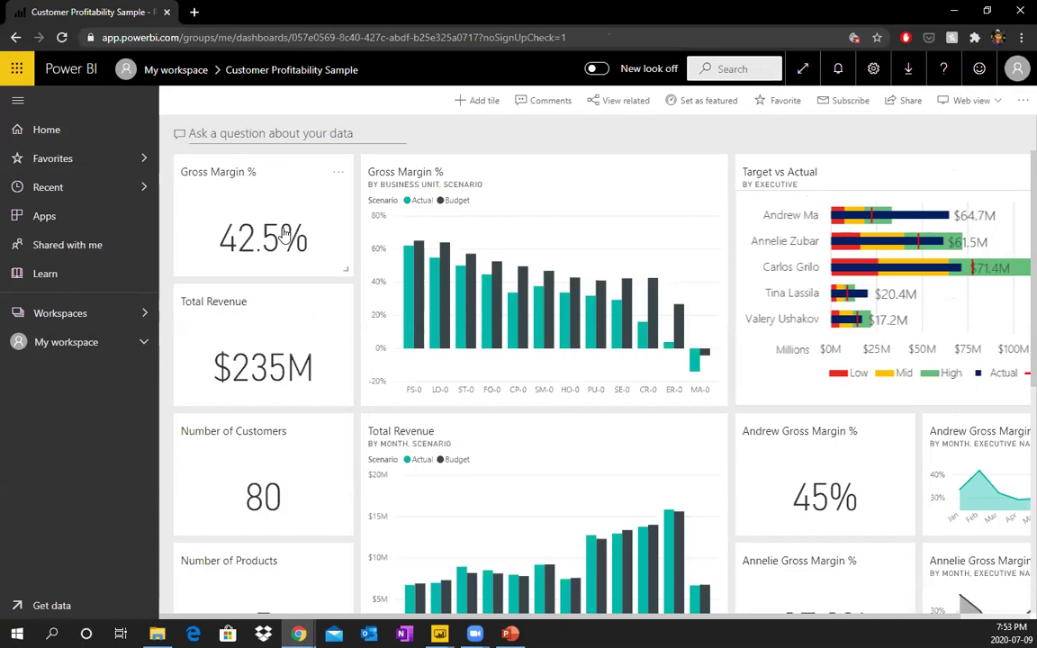
pyautogui.moveTo(411, 264)
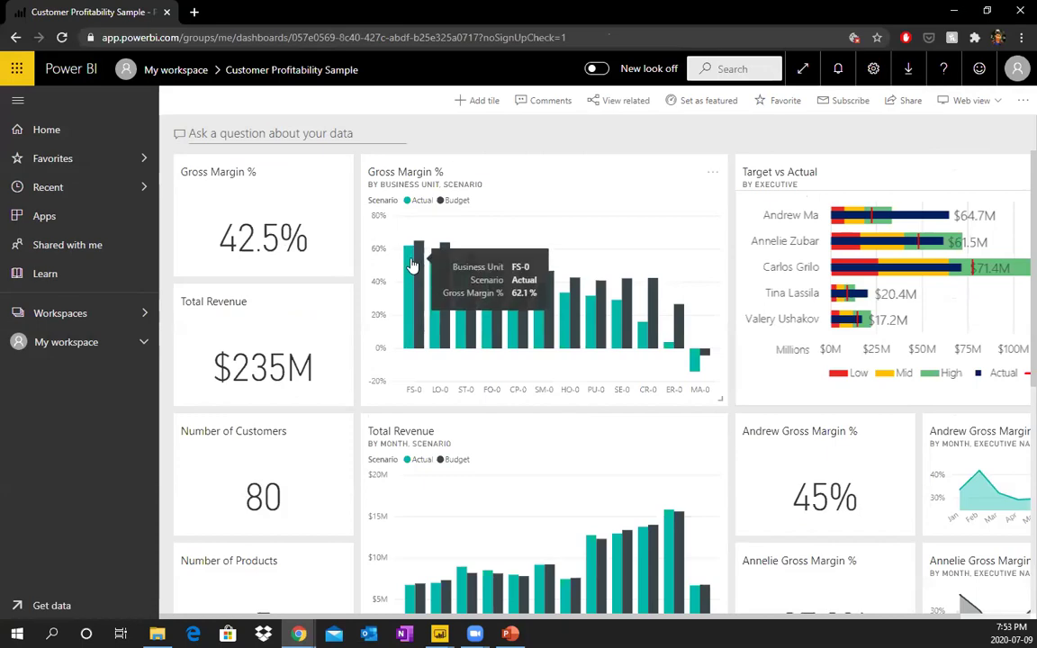
pyautogui.click(411, 266)
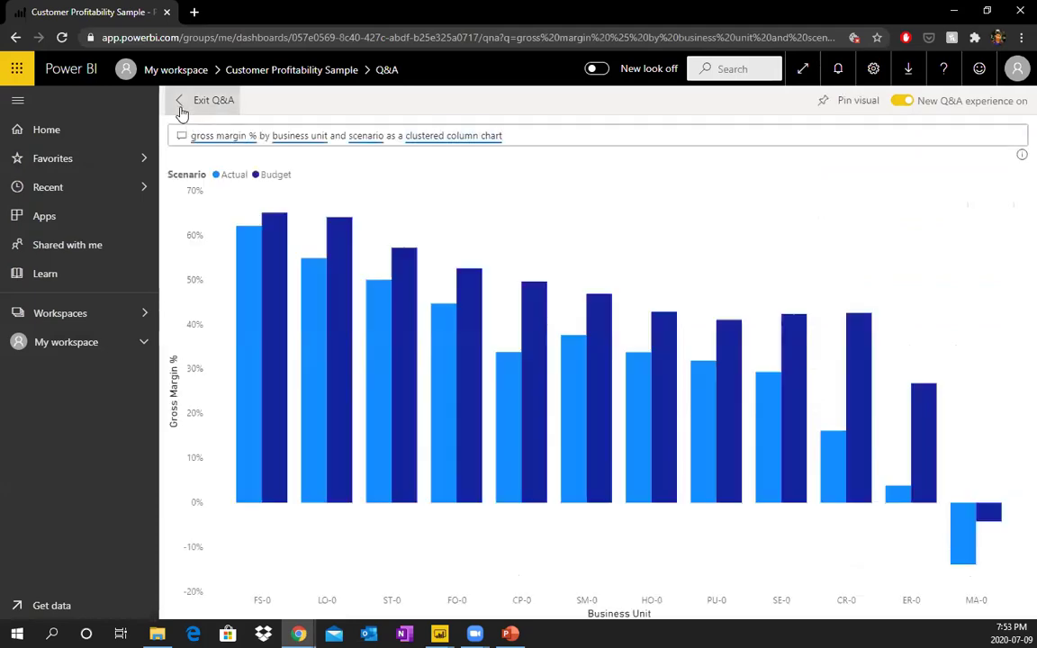
pyautogui.click(180, 108)
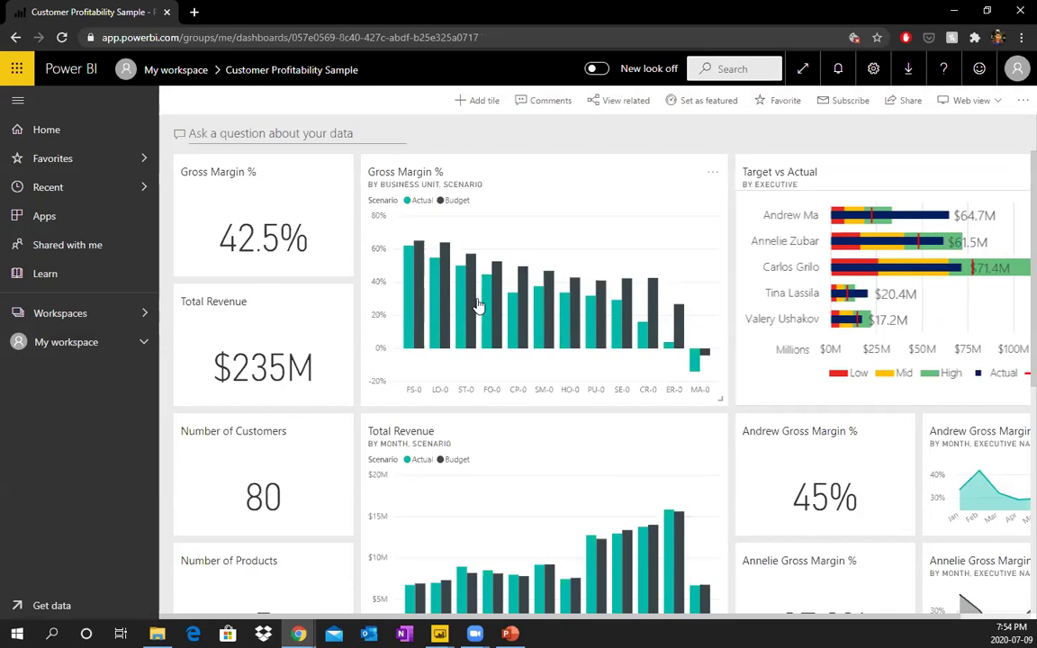
# - Open the report behind the dashboard's Total Revenue by Region treemap tile
pyautogui.scroll(-5, 475, 300)
pyautogui.moveTo(214, 437)
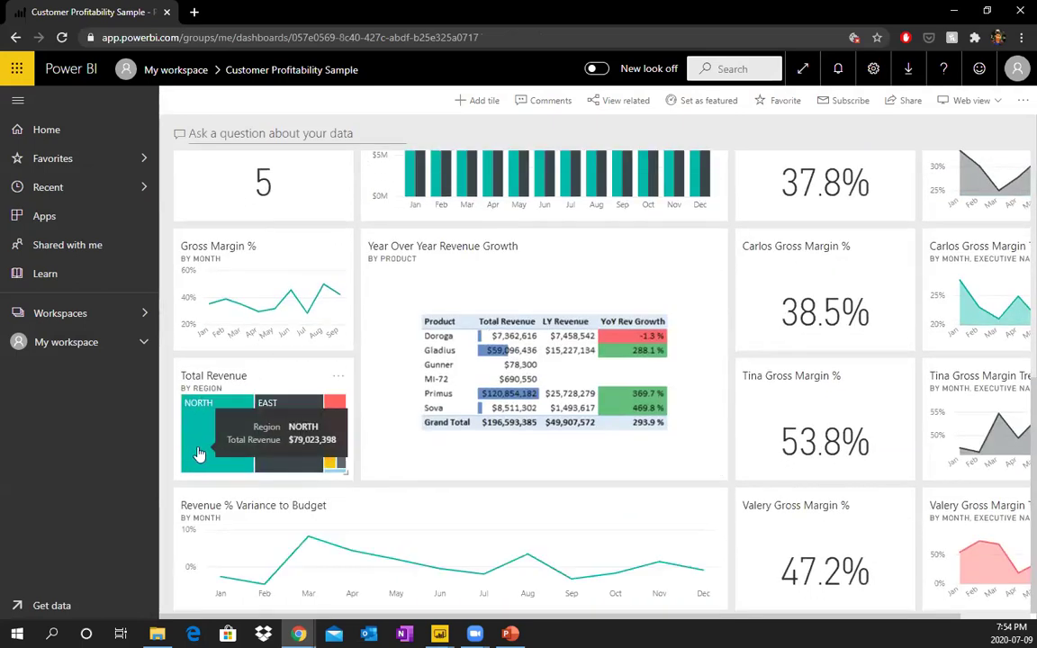
pyautogui.click(204, 458)
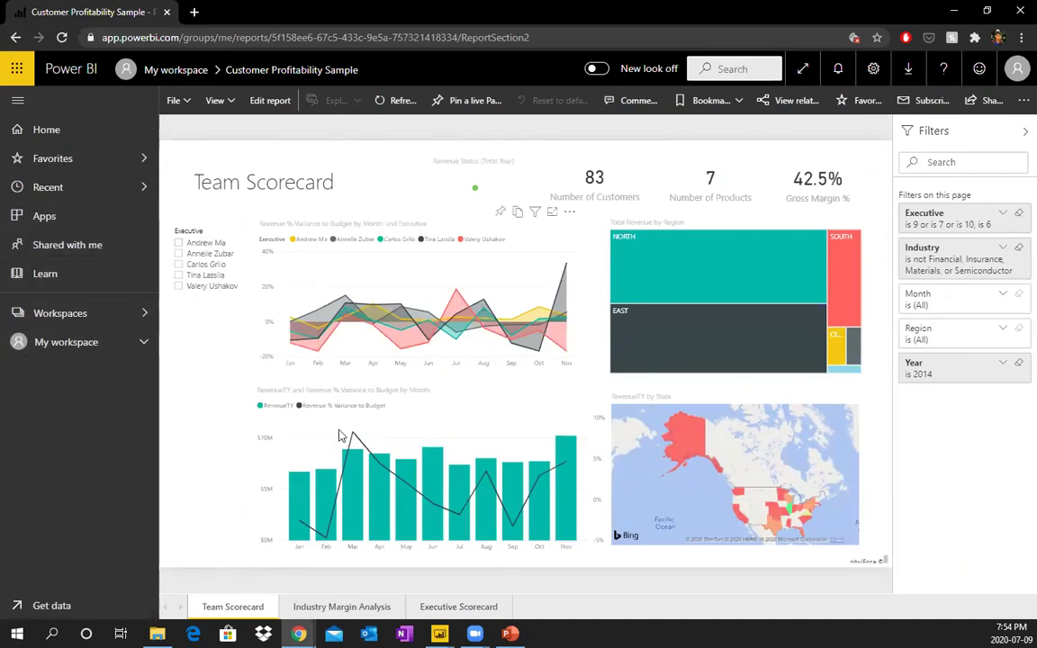
# - Review the dashboards, reports, workbooks and datasets stored in My workspace, ending on the dashboards list
pyautogui.click(79, 347)
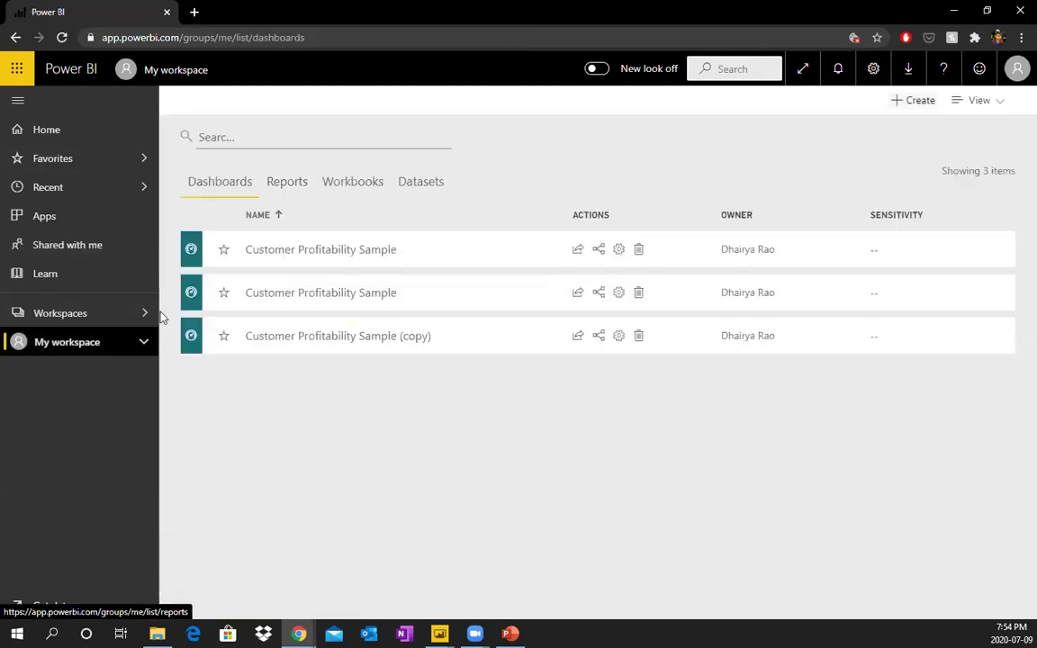
pyautogui.click(288, 190)
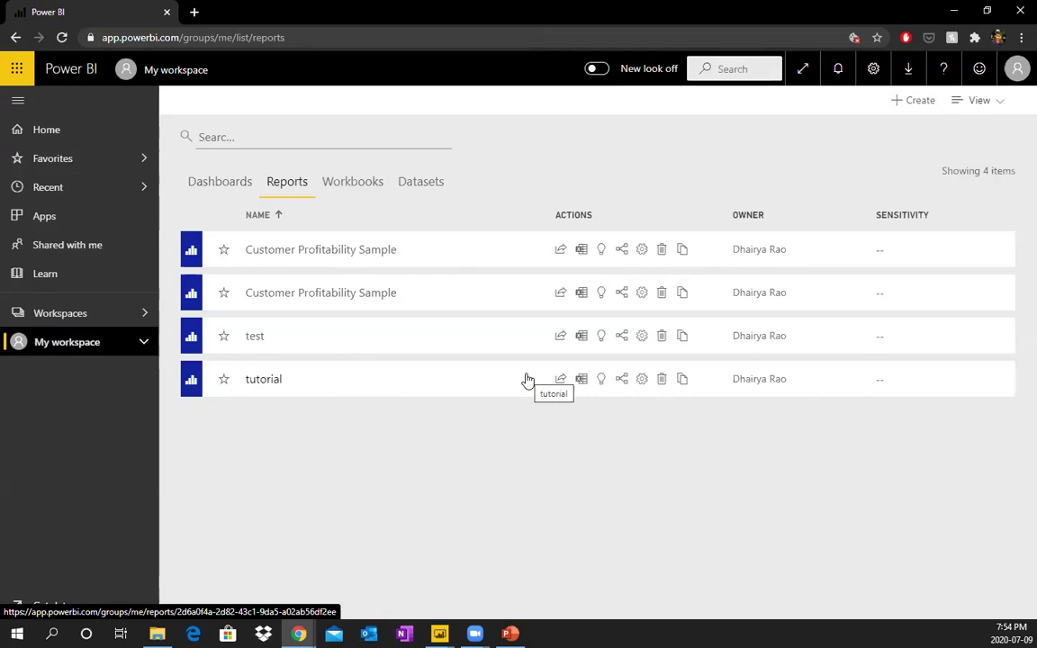
pyautogui.click(355, 183)
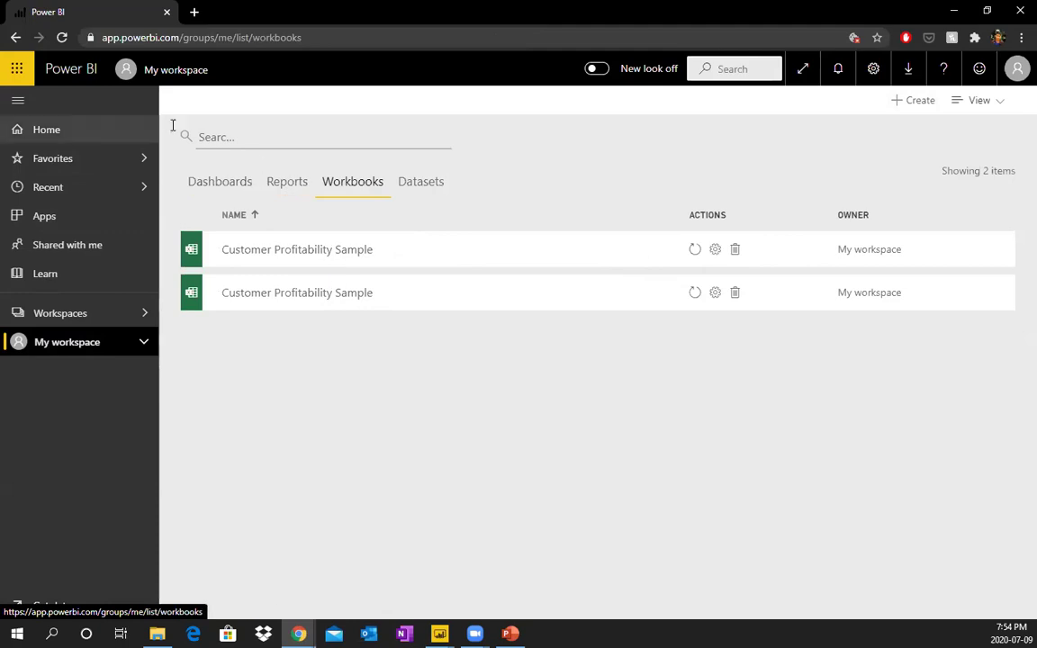
pyautogui.click(272, 188)
pyautogui.click(229, 185)
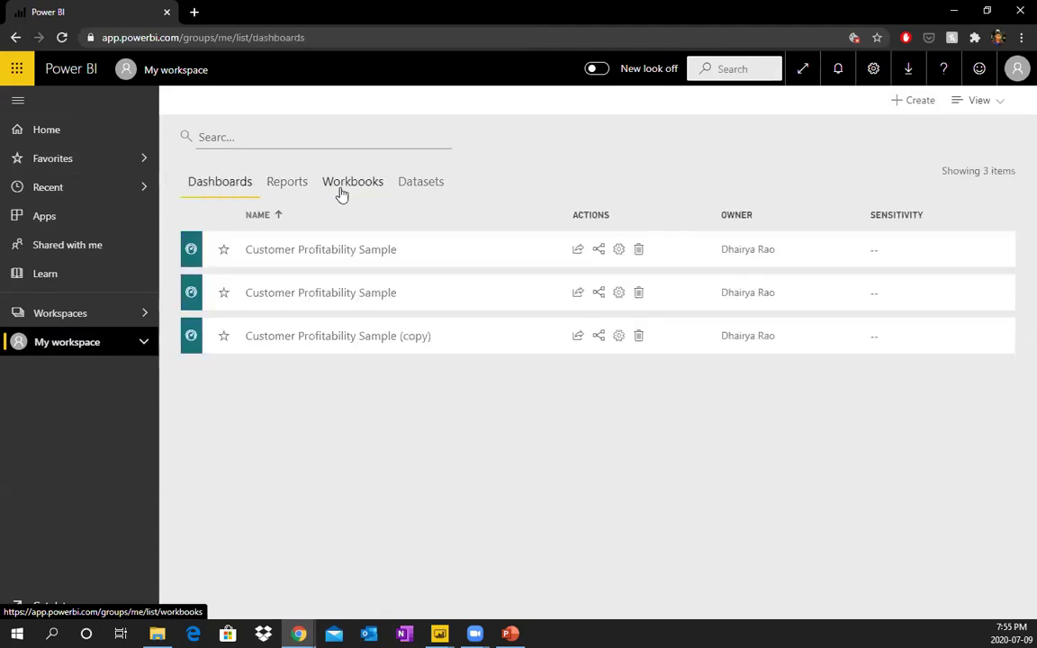
pyautogui.click(421, 187)
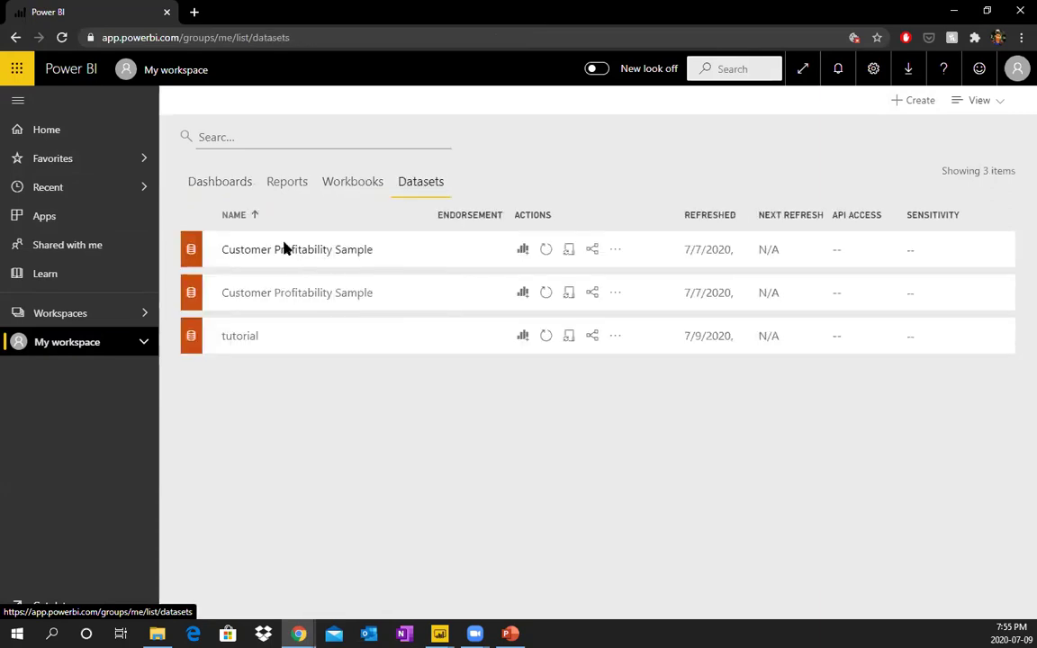
pyautogui.click(340, 193)
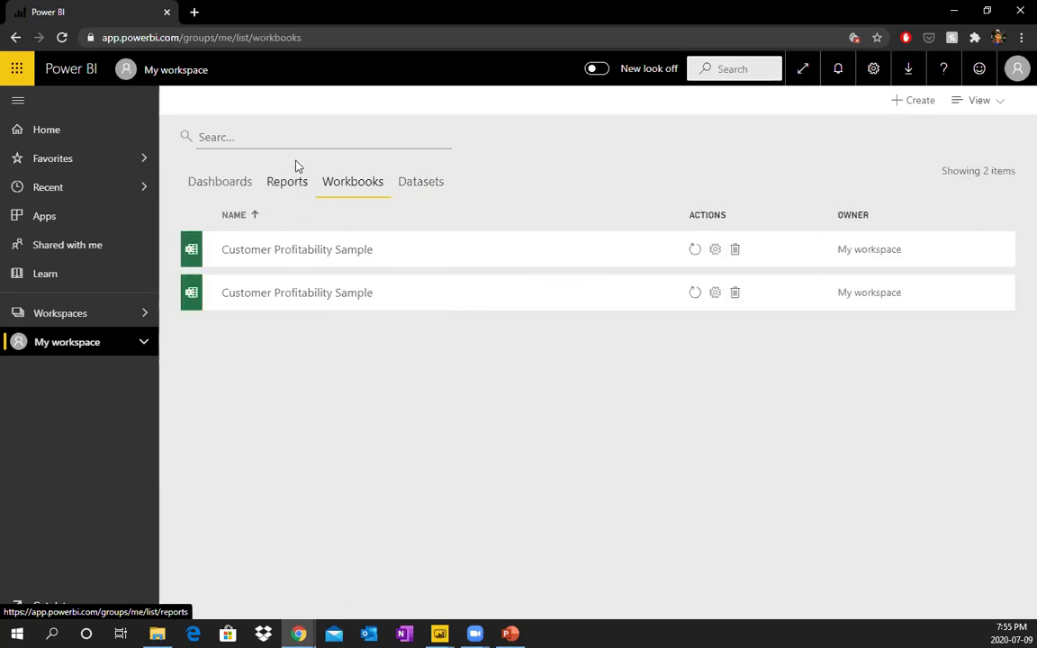
pyautogui.click(239, 183)
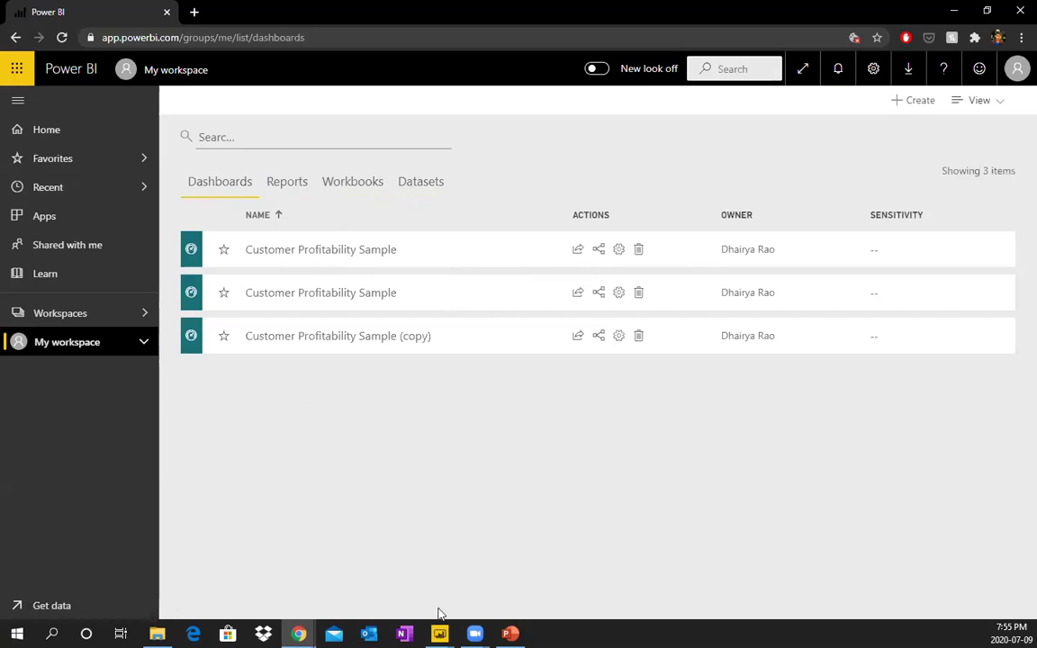
# - Switch back to the tutorial file in Power BI Desktop, review the pie chart and Page 2, and return to Page 1
pyautogui.moveTo(439, 633)
pyautogui.click(491, 588)
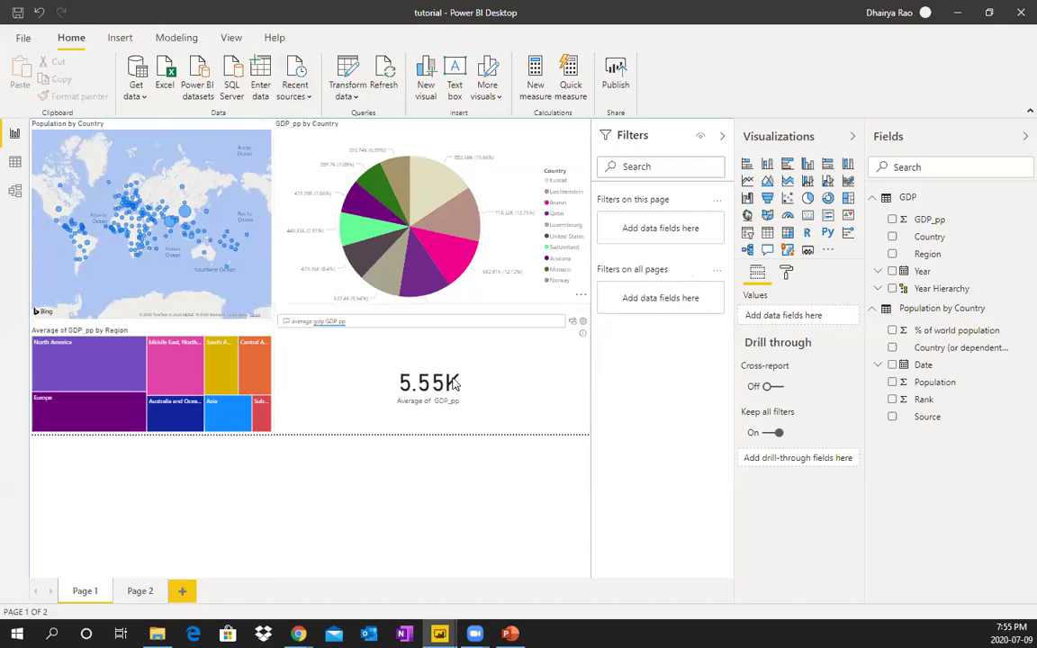
pyautogui.click(509, 158)
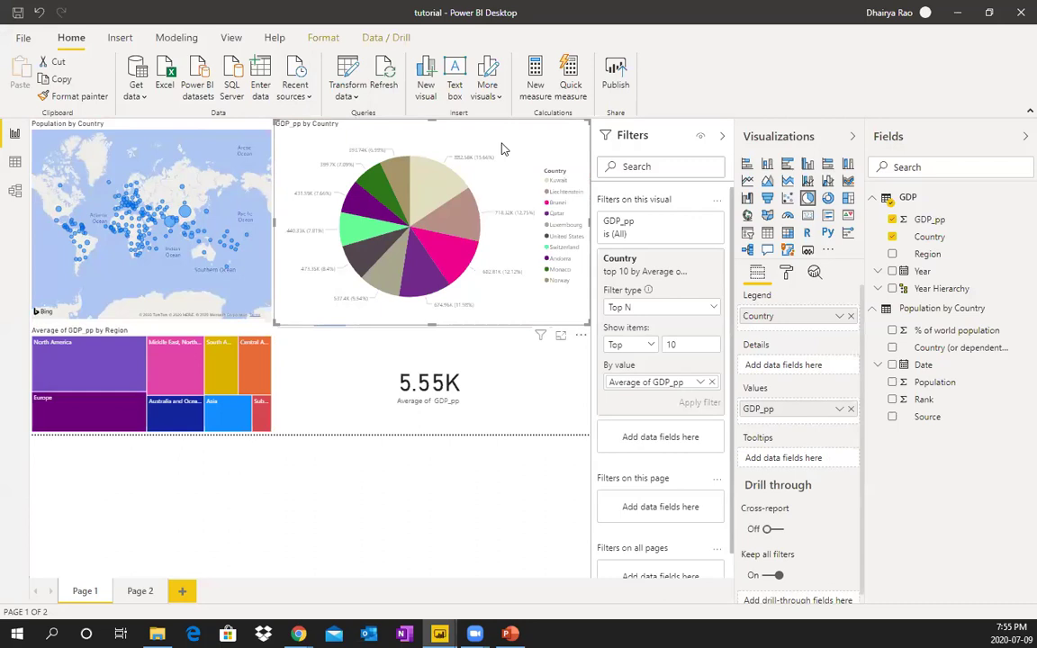
pyautogui.click(140, 590)
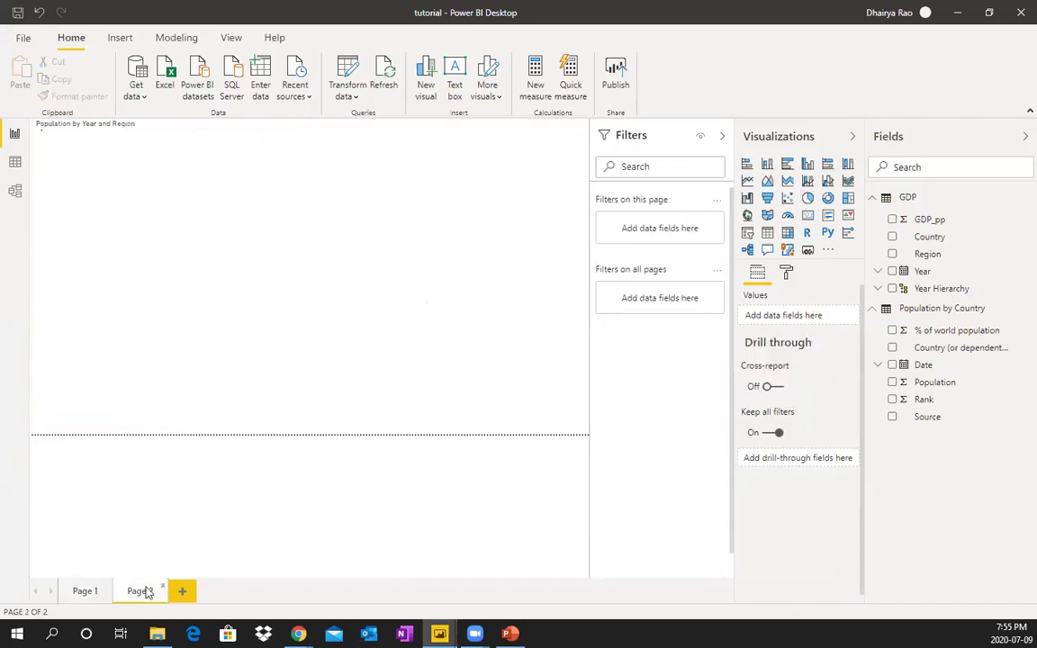
pyautogui.click(87, 593)
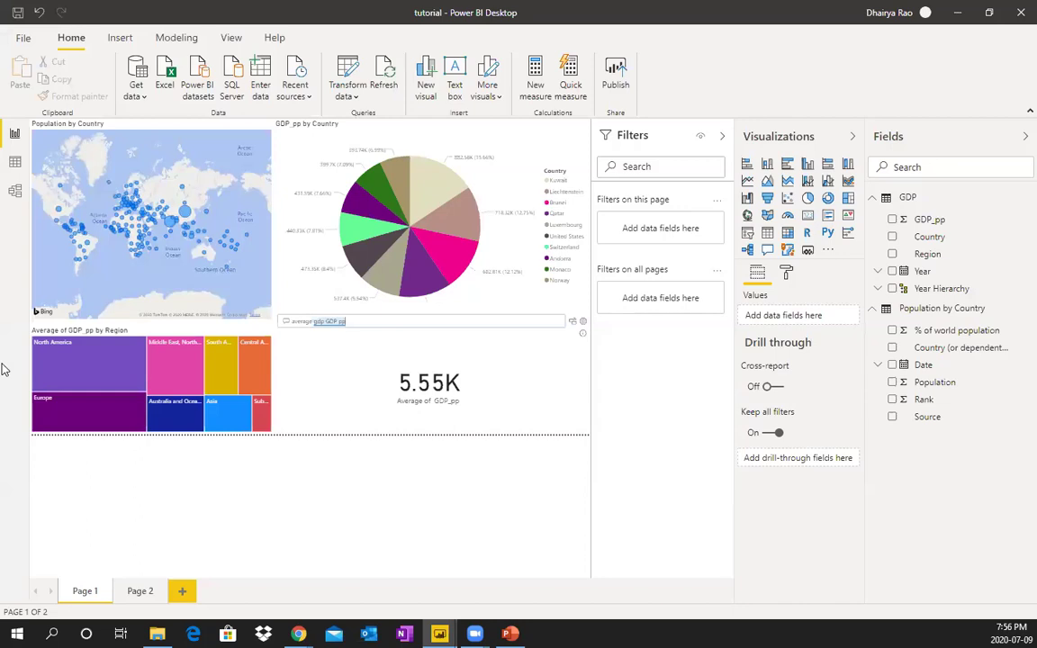
# - Switch to the Power BI service in Chrome, review the reports list in My workspace, and return to the dashboards list
pyautogui.moveTo(76, 349)
pyautogui.moveTo(439, 630)
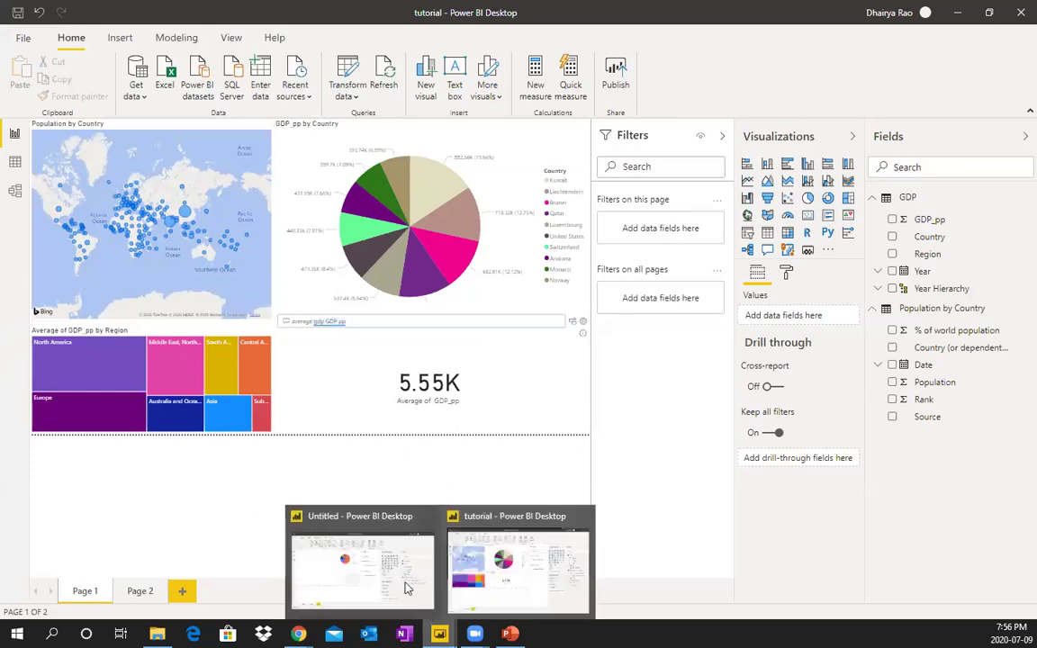
pyautogui.moveTo(298, 632)
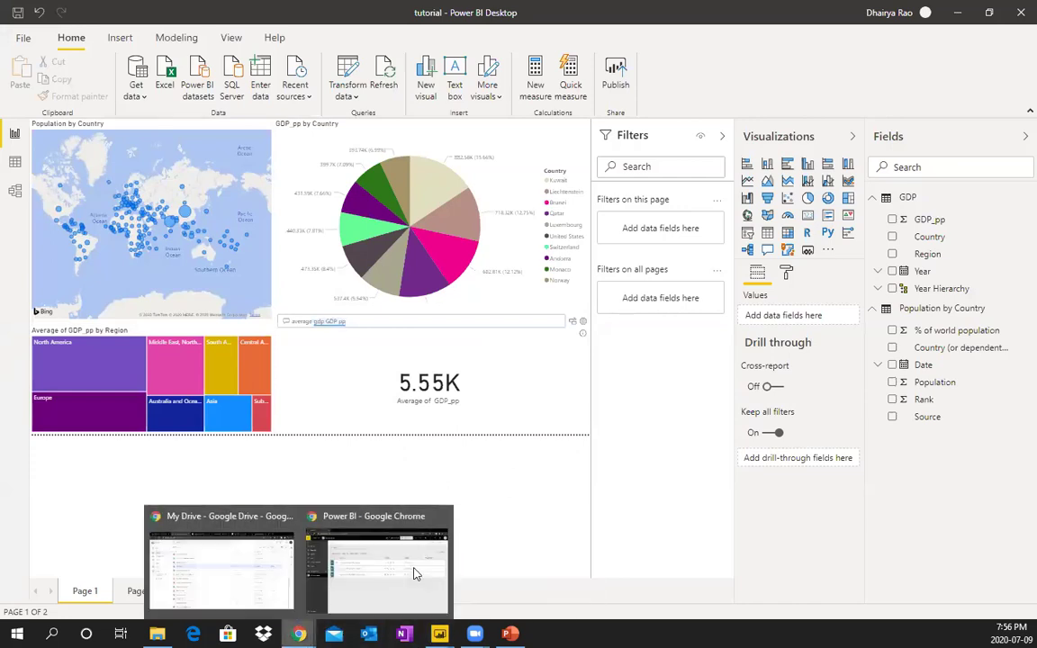
pyautogui.click(400, 573)
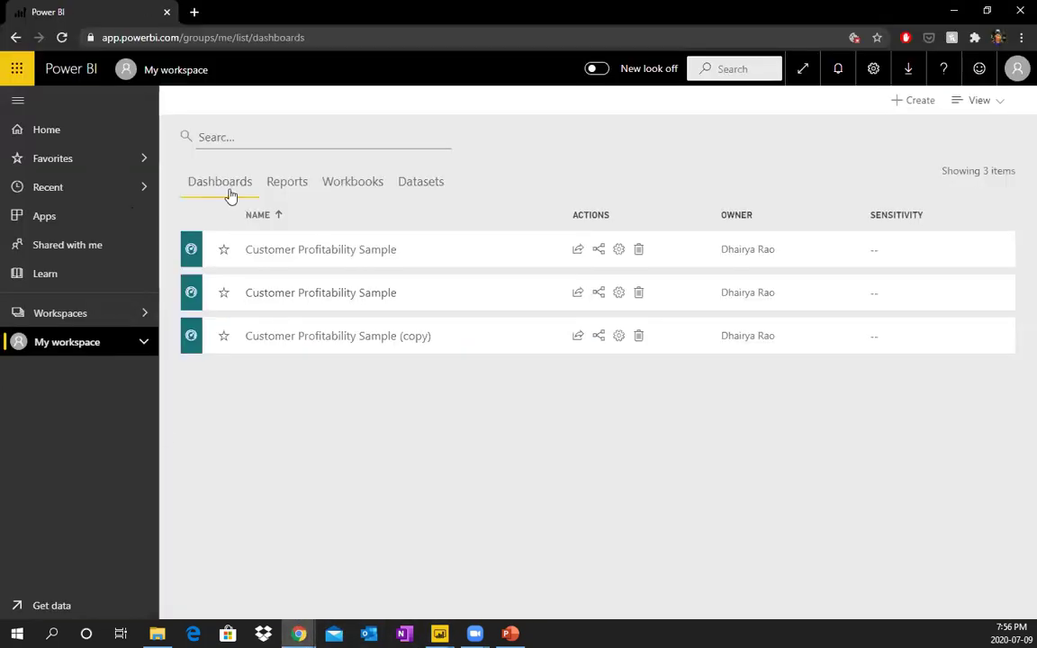
pyautogui.click(287, 182)
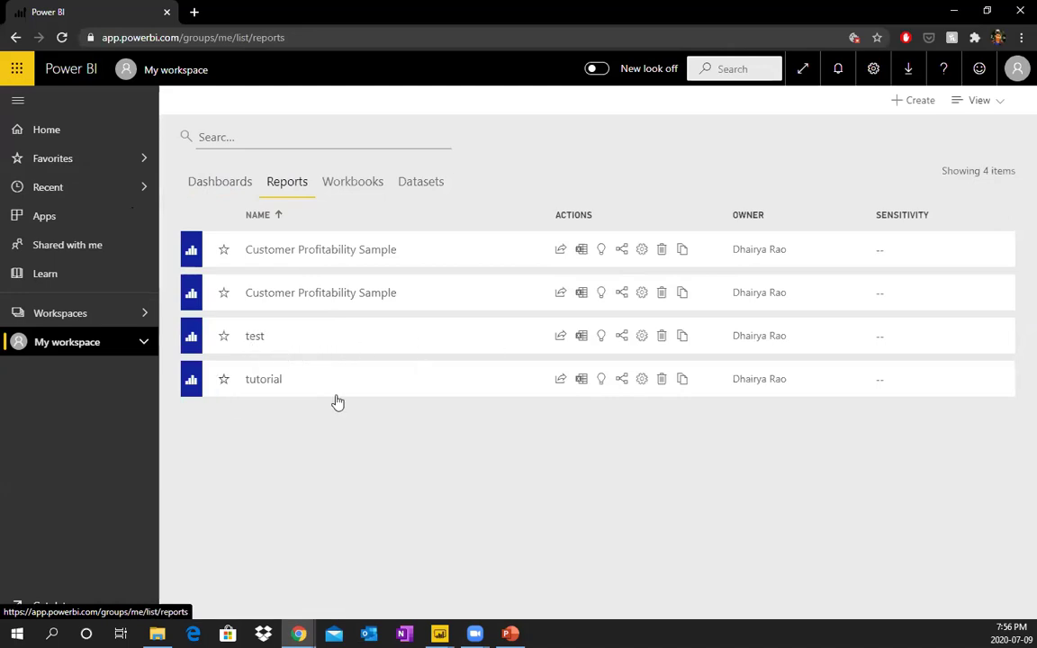
pyautogui.click(213, 186)
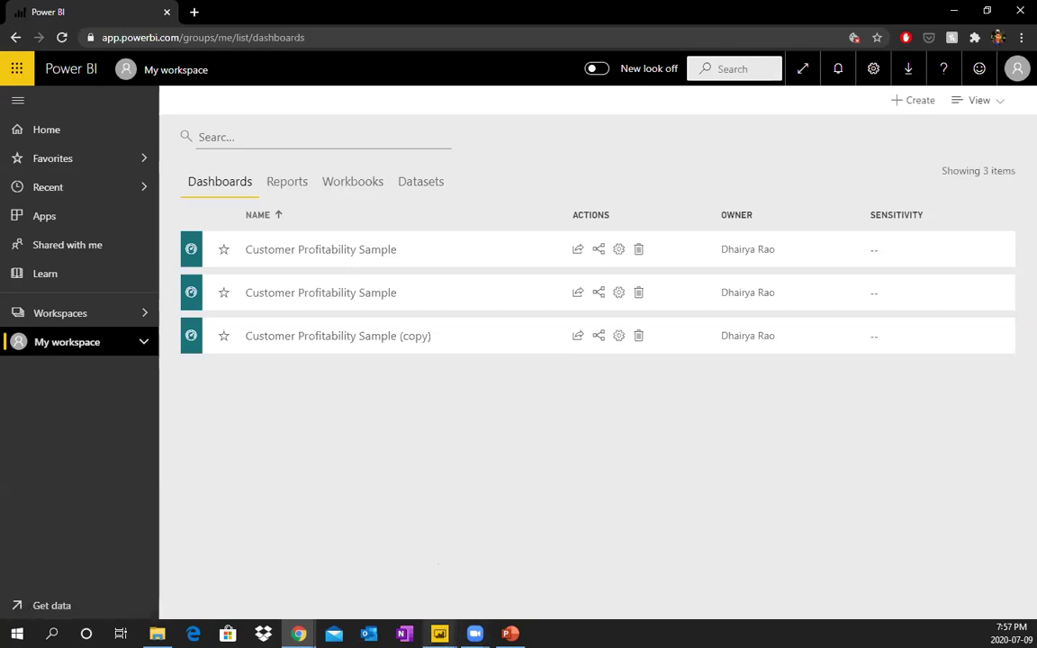
# - Switch back to the tutorial file in Power BI Desktop and open its queries in the Power Query Editor
pyautogui.moveTo(439, 634)
pyautogui.click(485, 569)
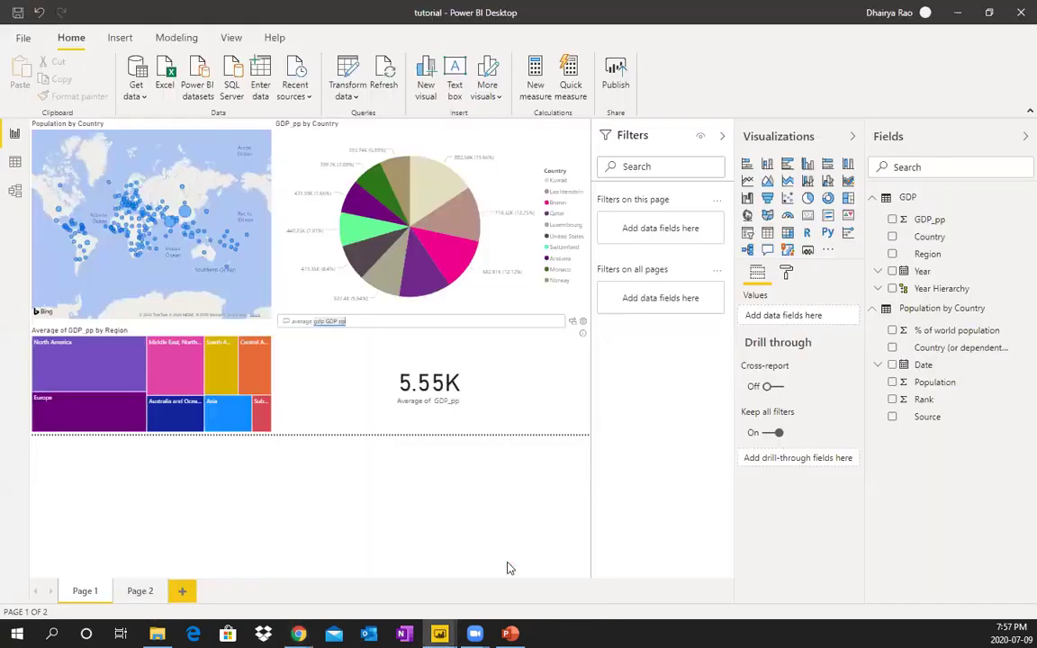
pyautogui.click(14, 163)
pyautogui.click(14, 135)
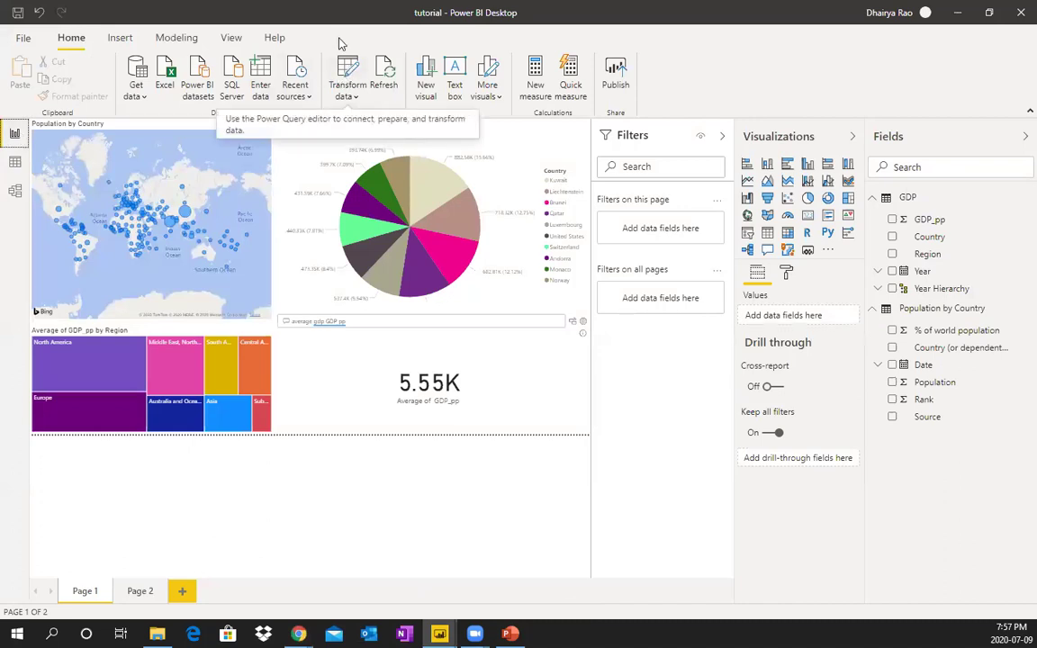
pyautogui.click(342, 73)
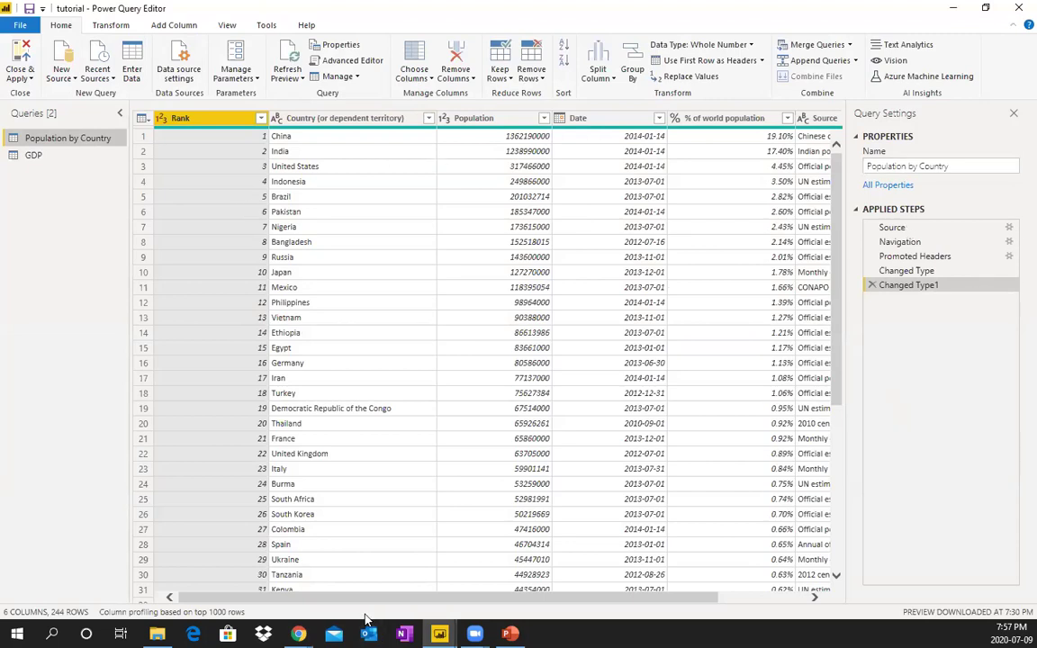
# - Split the Source column of the Population by Country query by delimiter, using Space at each occurrence
pyautogui.moveTo(378, 601); pyautogui.dragTo(606, 598)
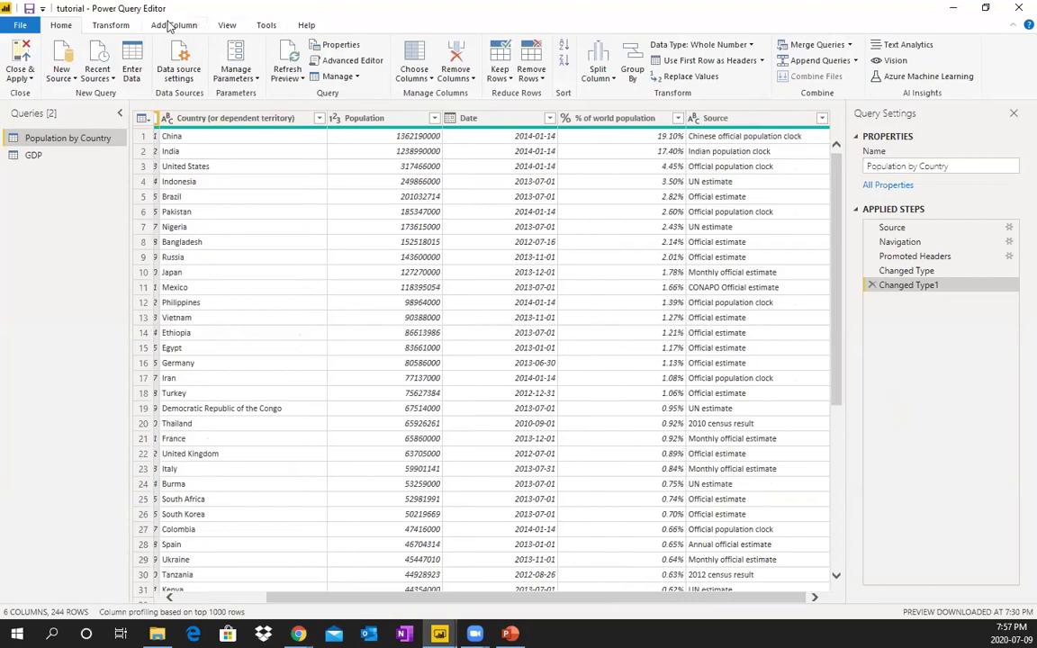
pyautogui.click(117, 27)
pyautogui.click(167, 24)
pyautogui.click(111, 25)
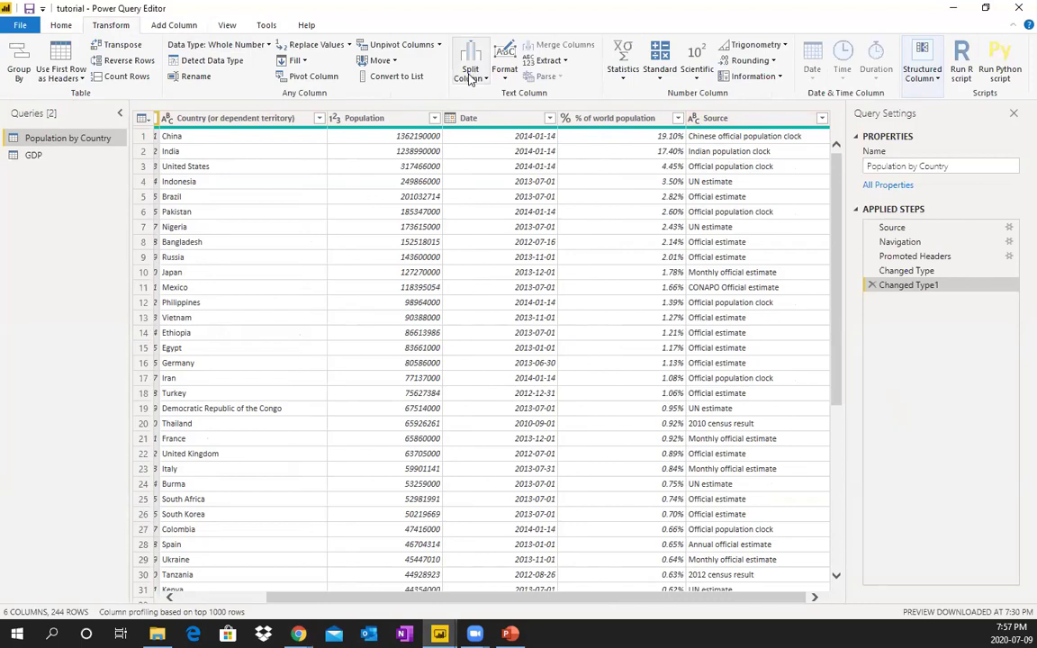
pyautogui.click(711, 119)
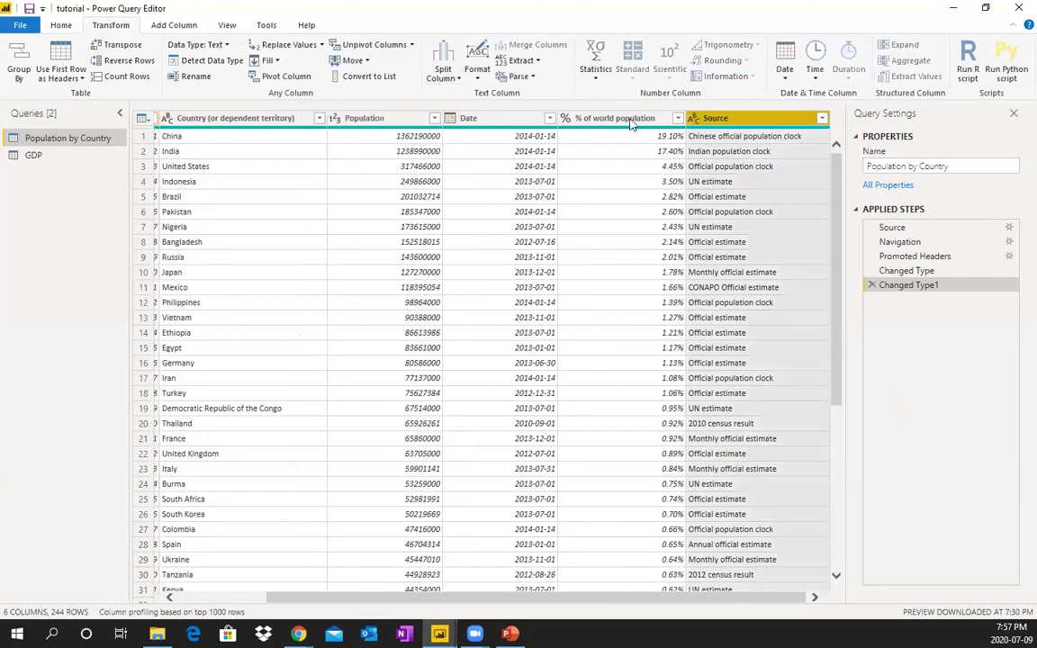
pyautogui.click(444, 76)
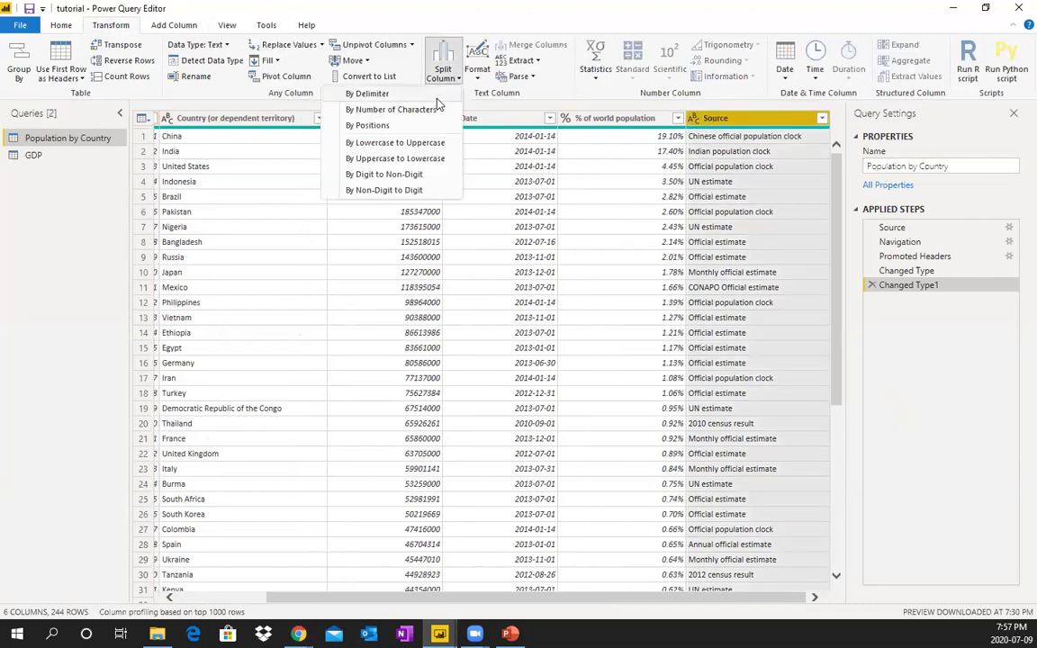
pyautogui.click(391, 93)
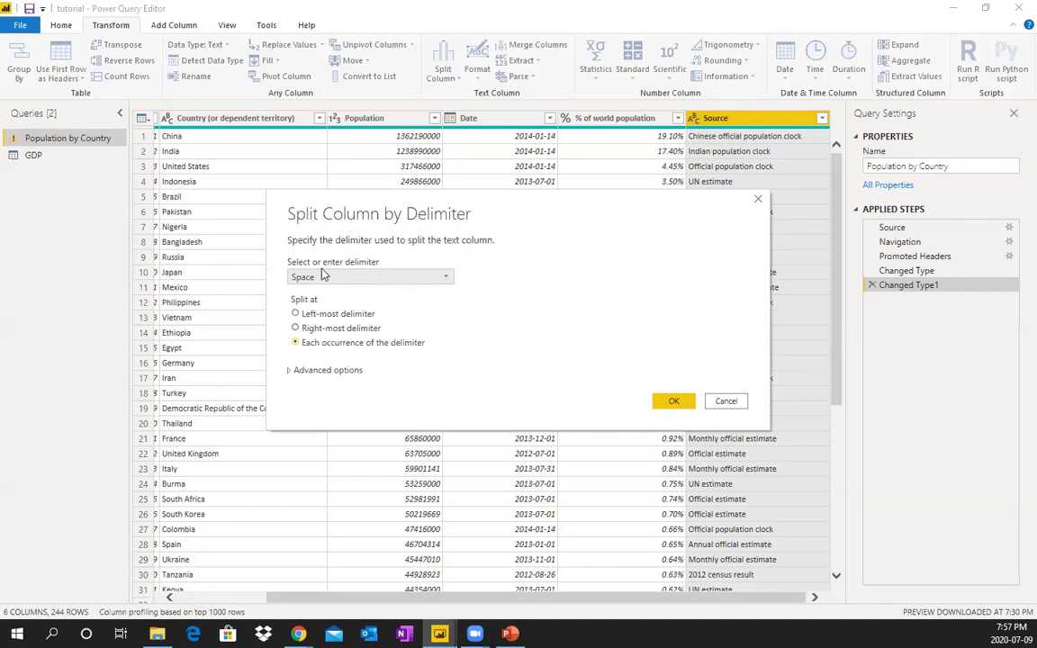
pyautogui.click(324, 328)
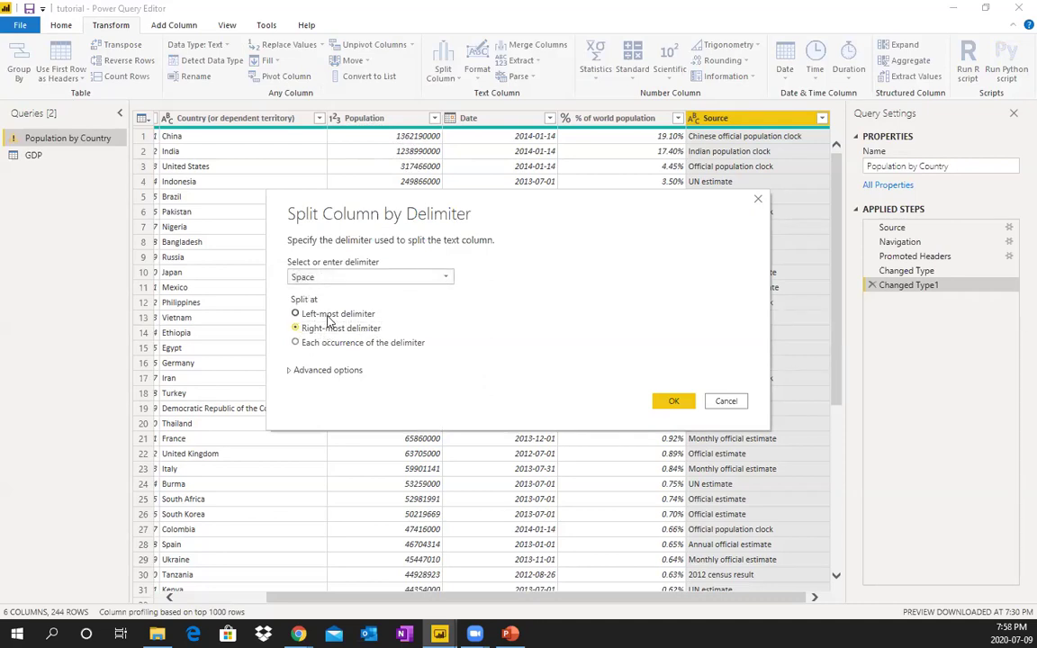
pyautogui.click(337, 342)
pyautogui.click(670, 400)
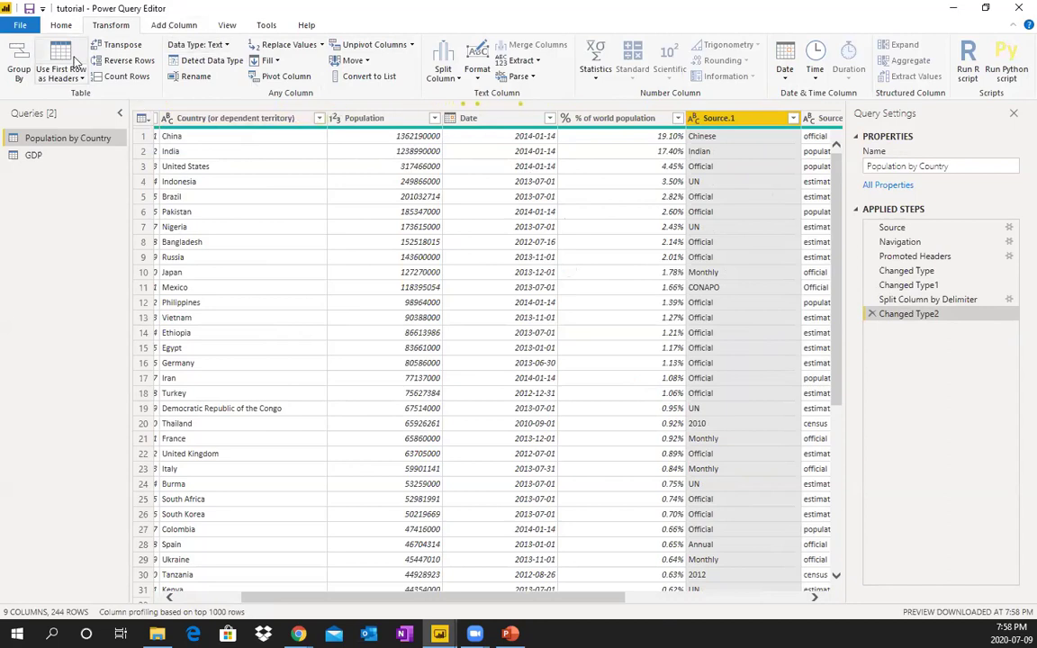
# - Leave the Power Query Editor open and switch back to the tutorial report window in Power BI Desktop
pyautogui.click(63, 25)
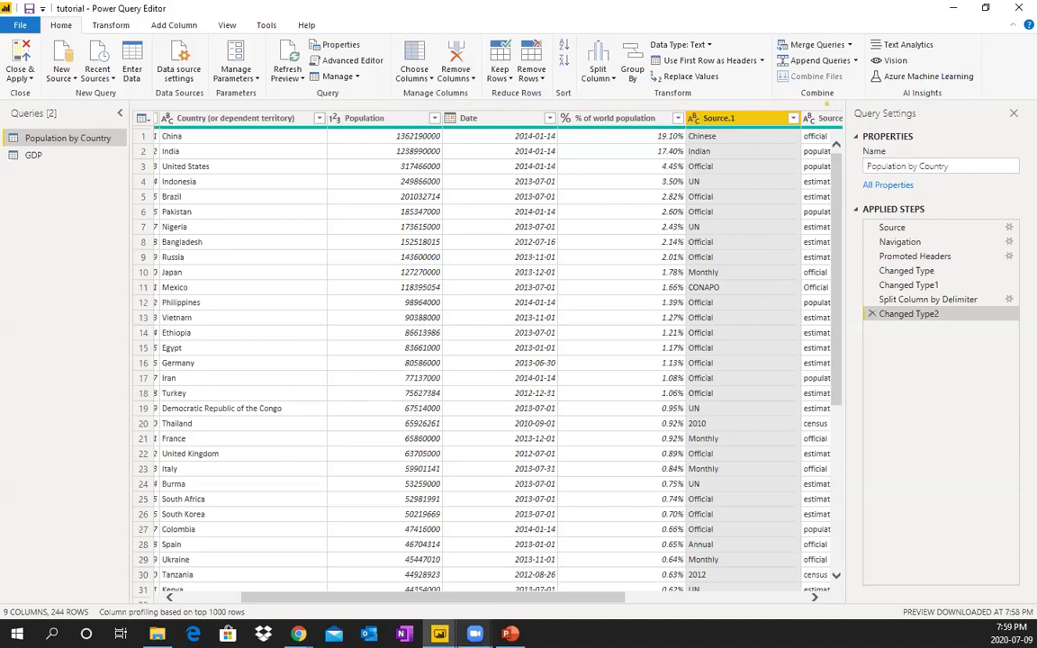
pyautogui.moveTo(474, 633)
pyautogui.click(343, 364)
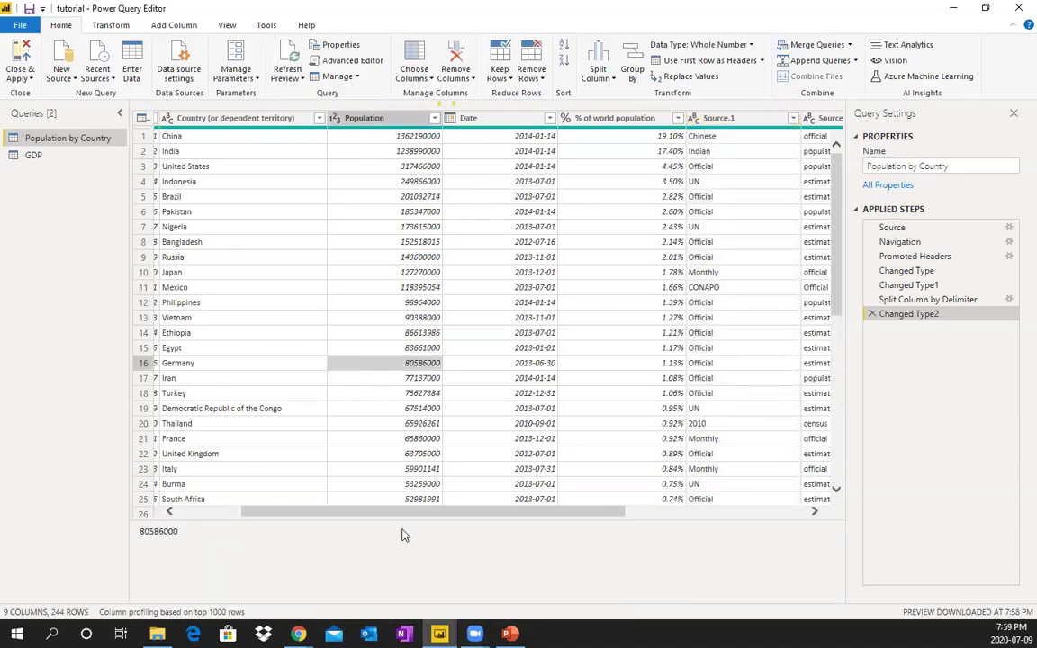
pyautogui.moveTo(439, 633)
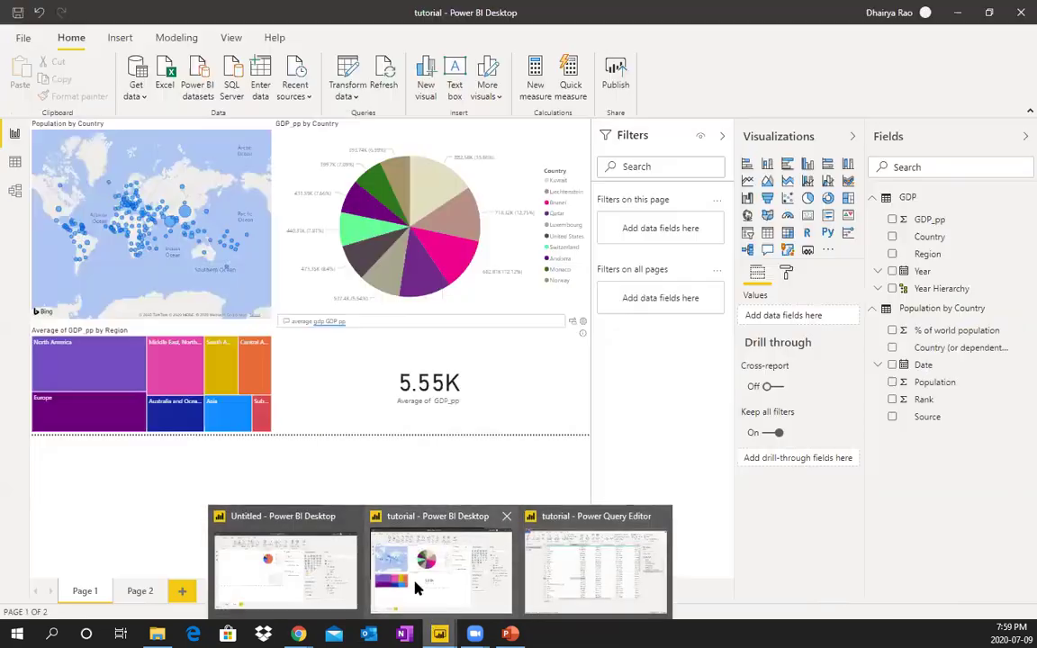
pyautogui.click(416, 587)
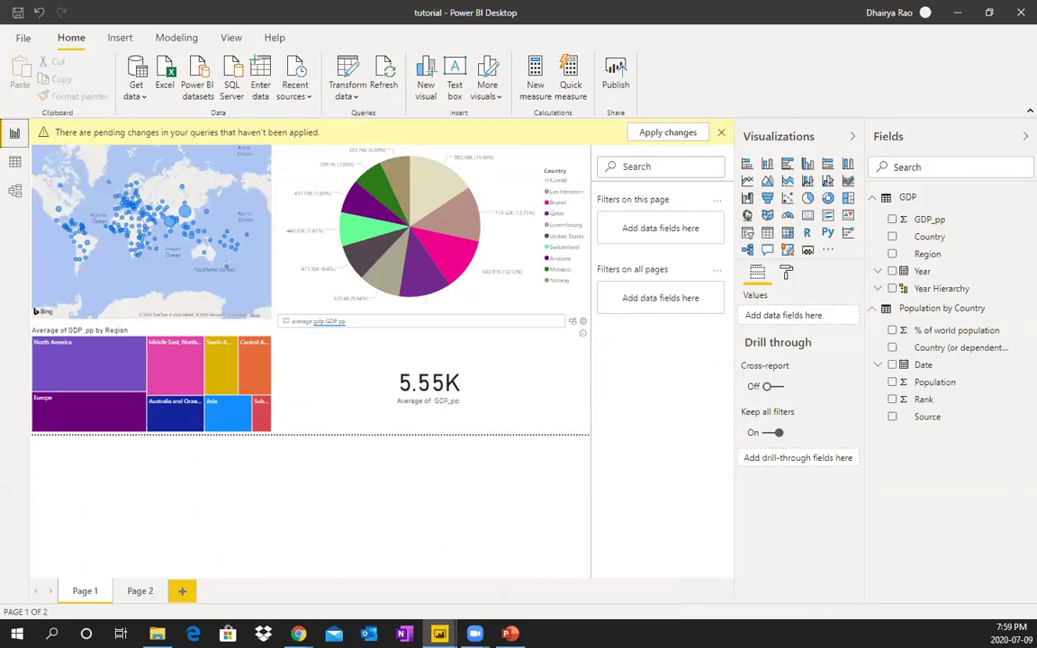
# - Switch to the Power BI service in Chrome and show the reports stored in My workspace
pyautogui.moveTo(298, 634)
pyautogui.click(351, 549)
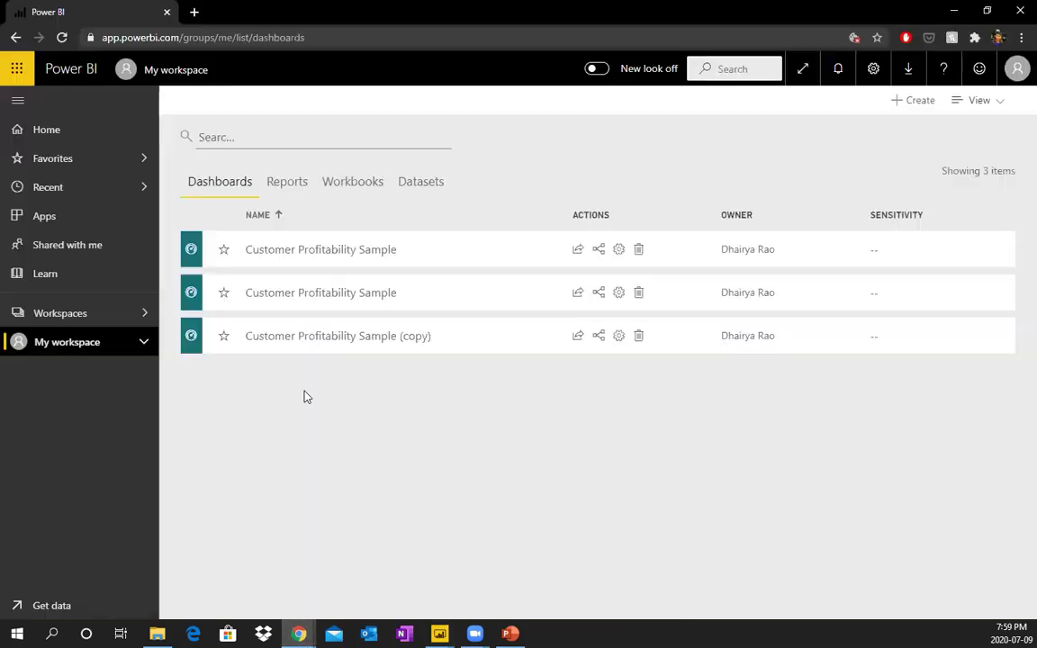
pyautogui.click(289, 185)
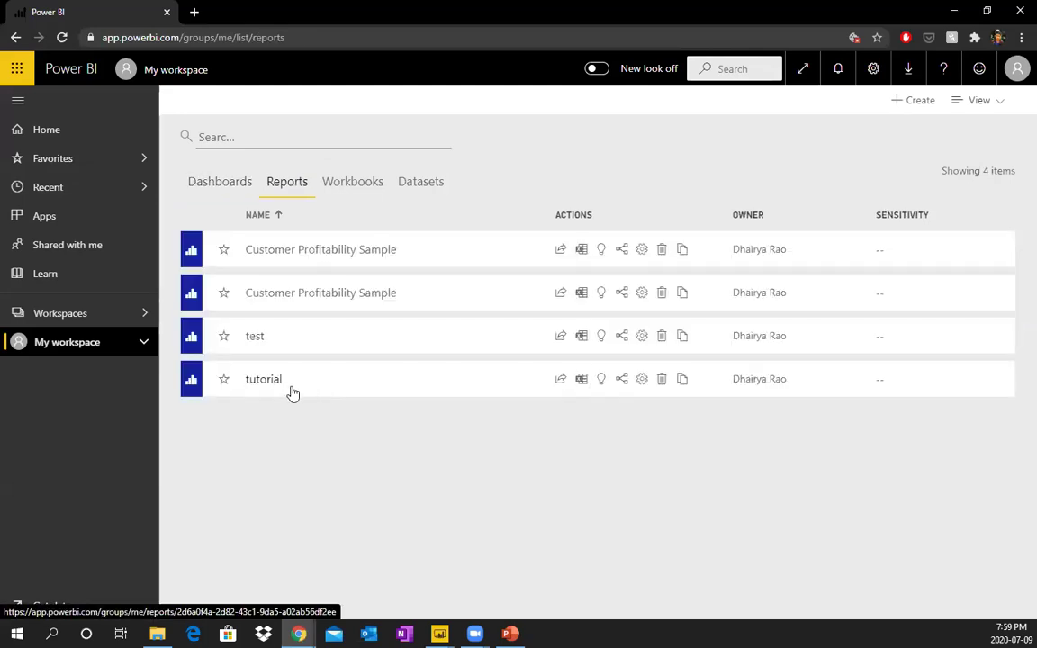